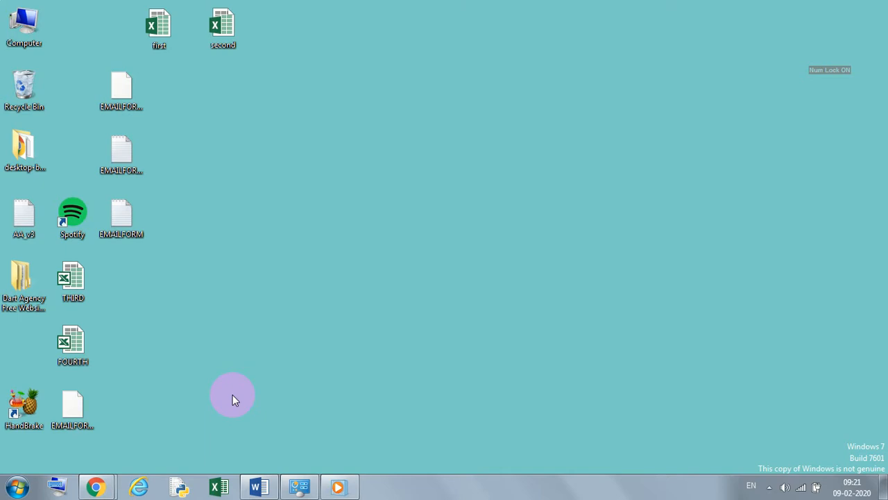
Open Excel, dismiss the activation notice, and create a blank workbook in a maximized window
left_click(223, 487)
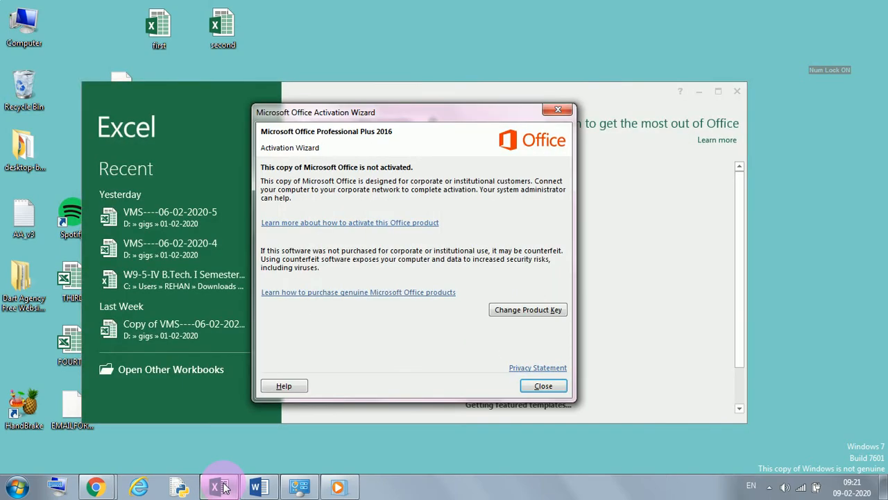
left_click(533, 385)
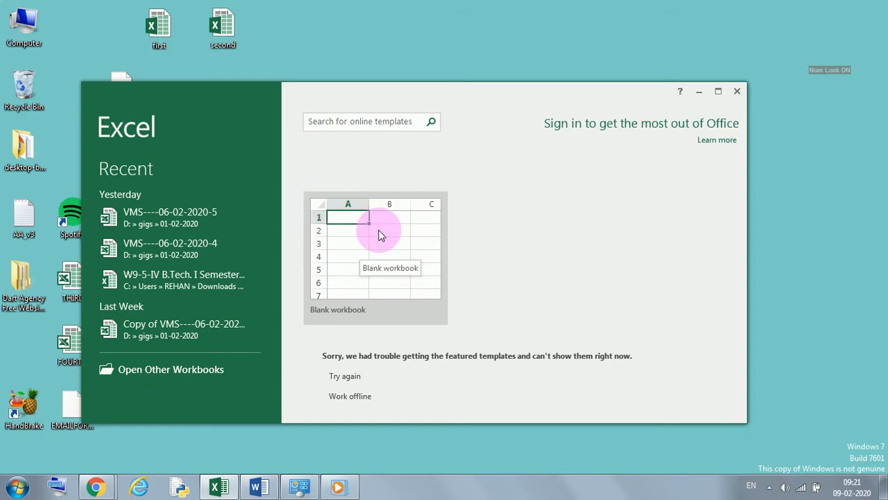
left_click(348, 282)
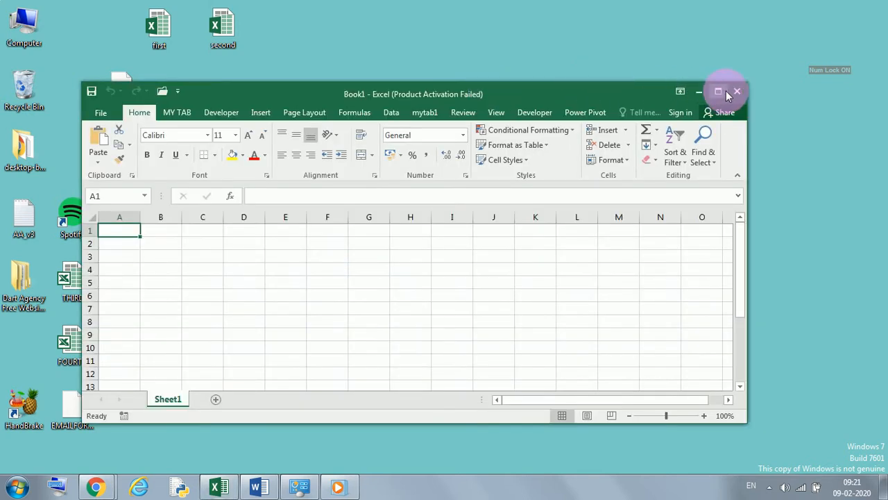
left_click(719, 93)
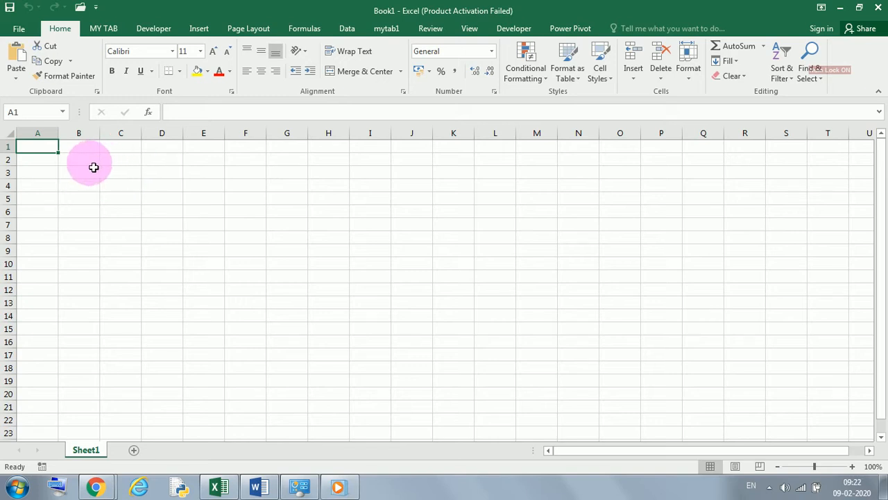
left_click_drag(89, 161, 306, 277)
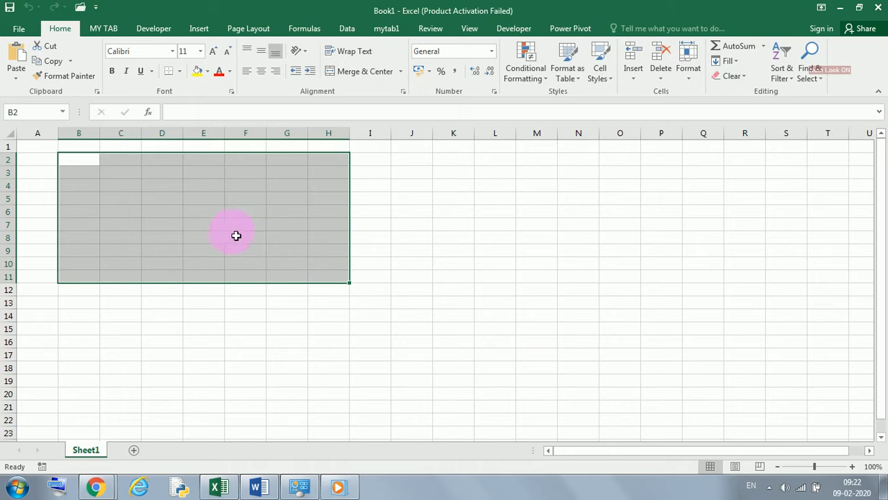
left_click(208, 224)
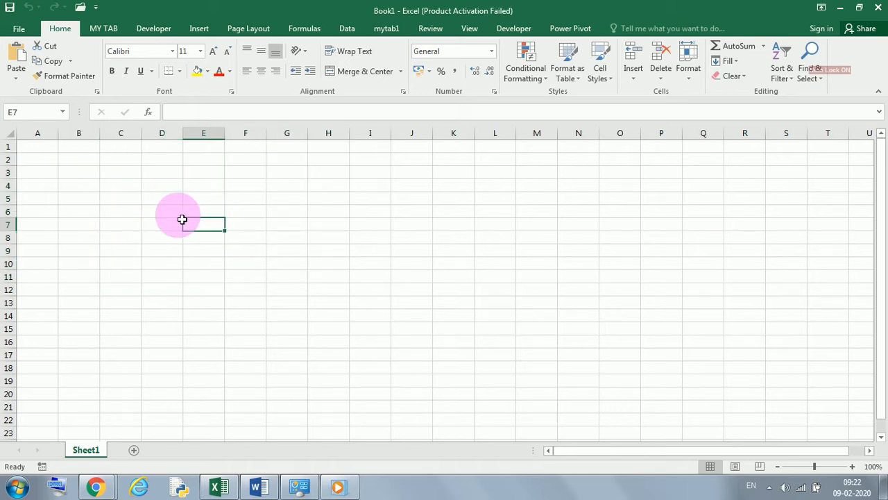
Enter a long unbroken string of the letter a in cell A2 so that it overflows the column
left_click(42, 161)
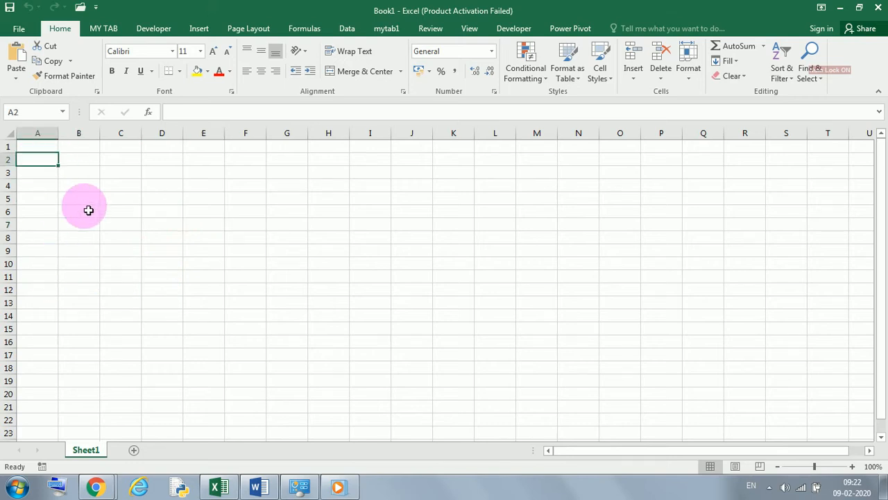
type("aaaaaaa")
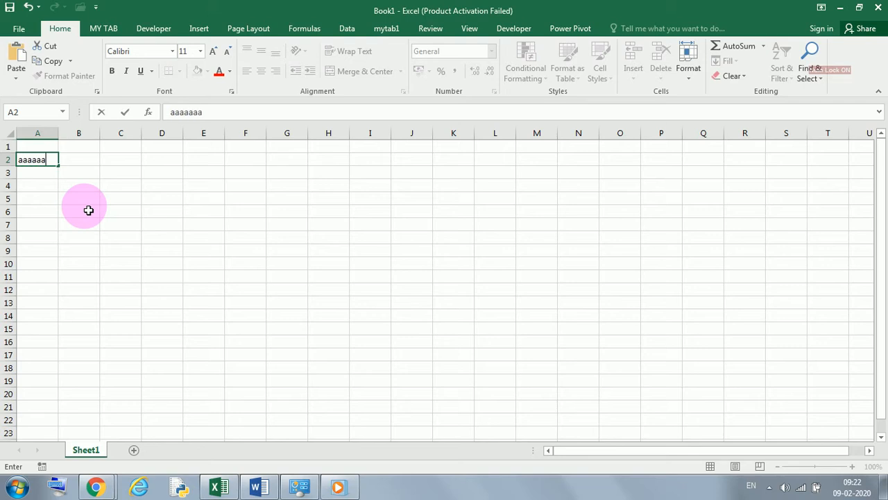
type("aaaaaaaaaaaaaaaaaaaaaaaaaaaaaaaaaaaaaaaaaaaaaaaaaaaaaaaaaaaaaaaaaaaaaaaaaaaa")
left_click(406, 265)
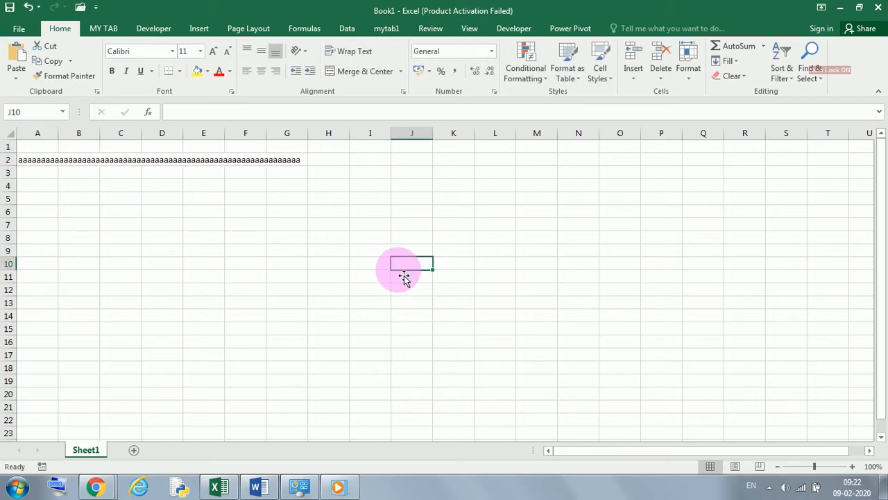
Try widening column A by hand until the long A2 text fits, and undo the width change
left_click(44, 161)
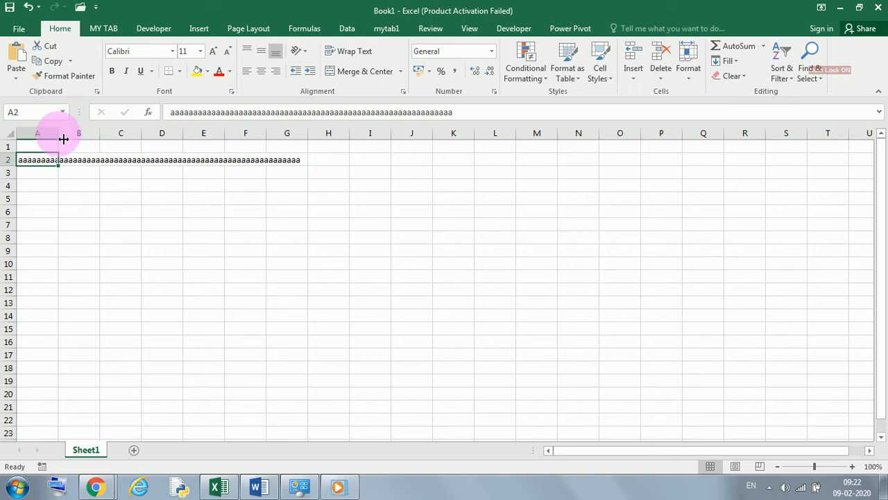
left_click_drag(64, 138, 309, 148)
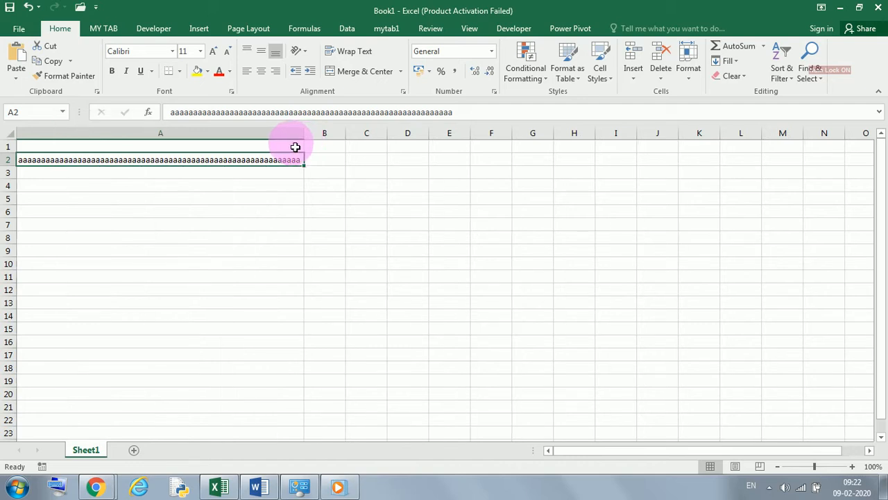
key("ctrl+z")
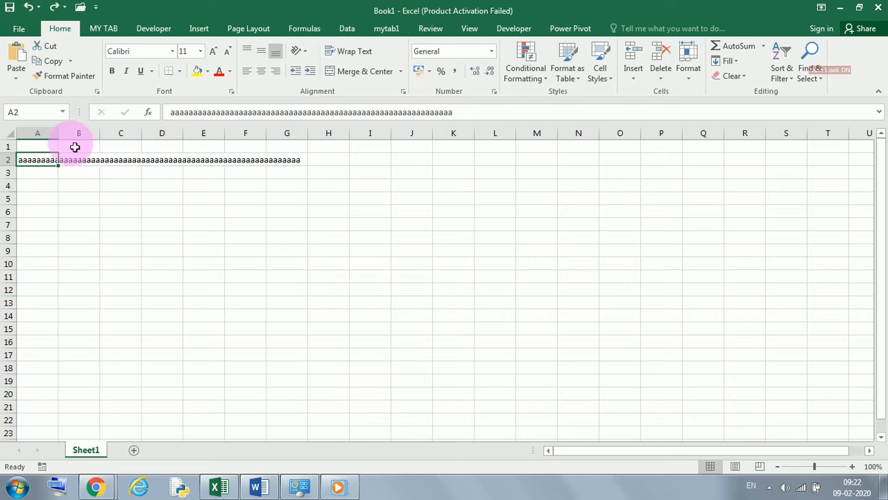
AutoFit column A to the long text in cell A2
double_click(63, 137)
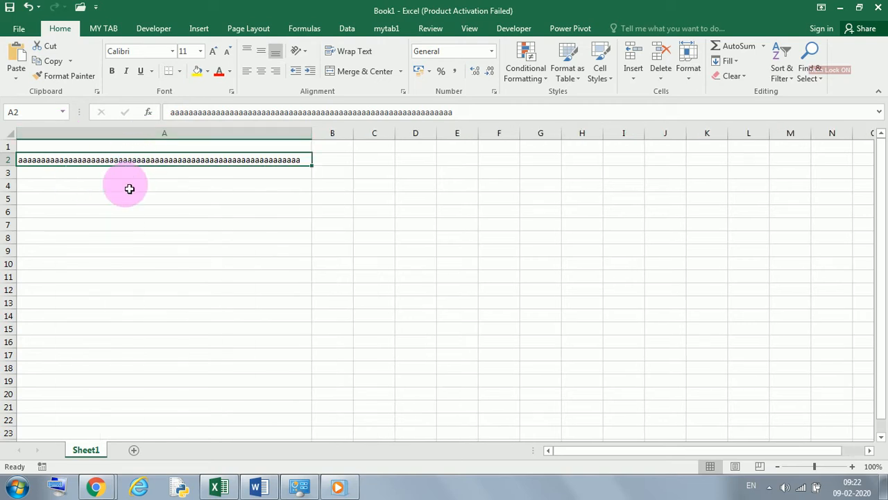
left_click(186, 173)
left_click(182, 199)
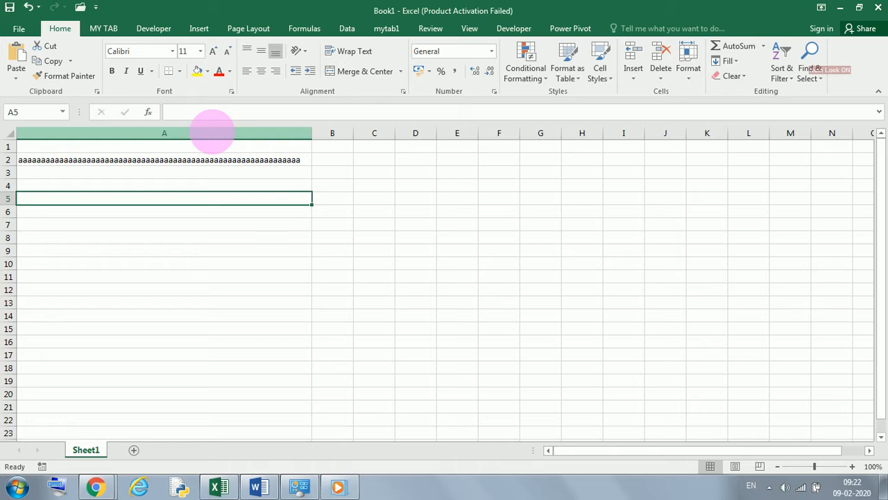
left_click(222, 142)
left_click(218, 224)
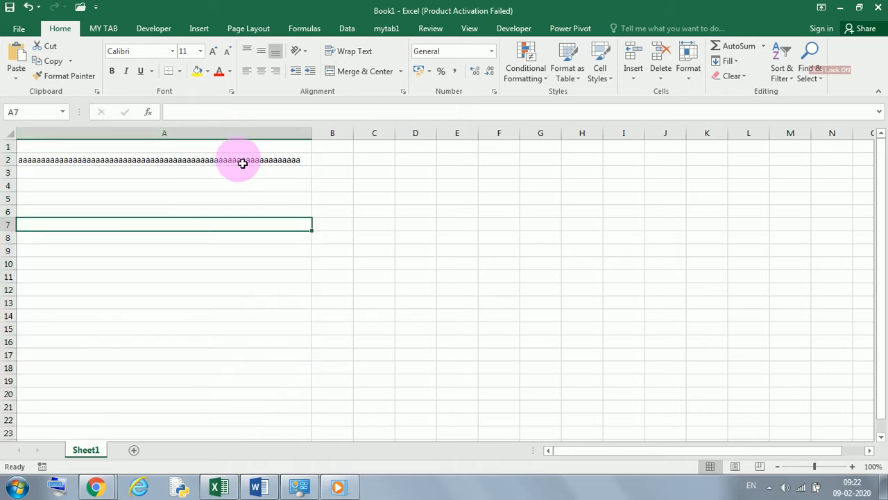
left_click(239, 161)
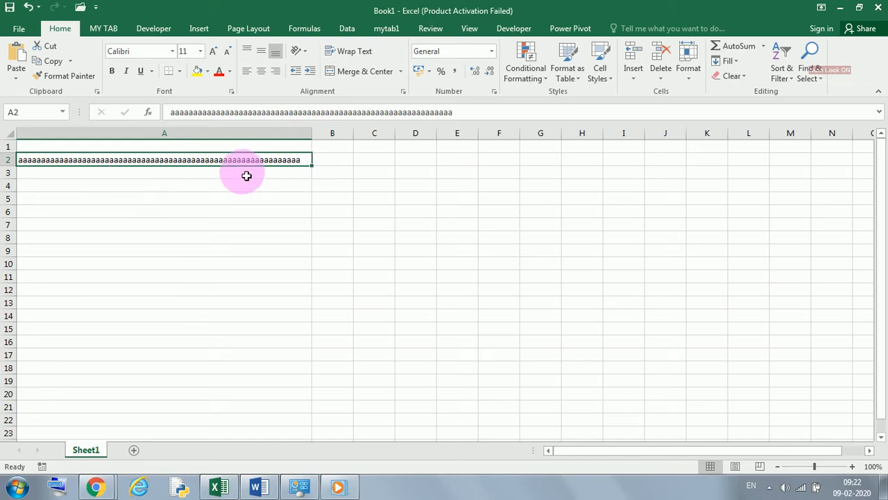
left_click(188, 174)
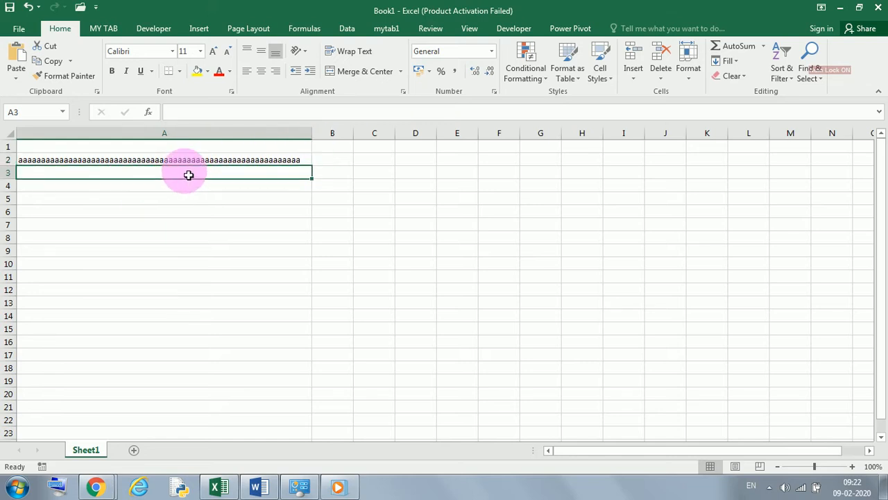
left_click(188, 162)
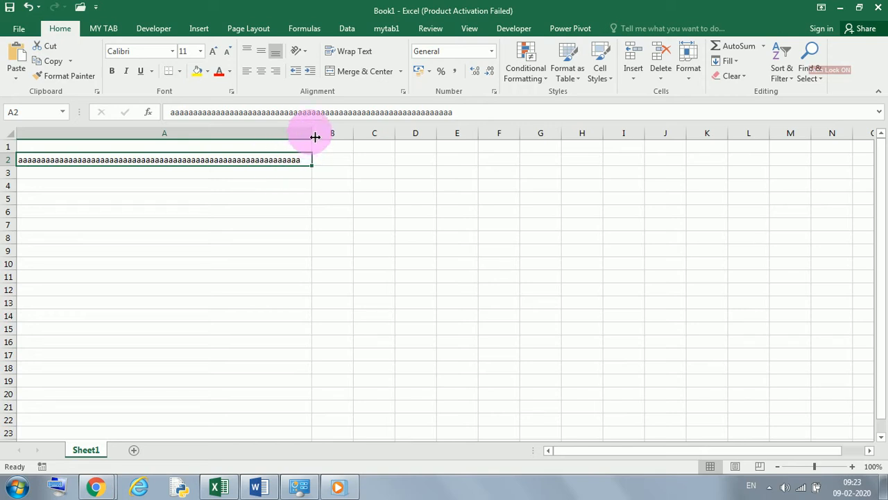
Practise narrowing column A by hand and AutoFitting it back to the A2 text
left_click_drag(312, 132, 53, 146)
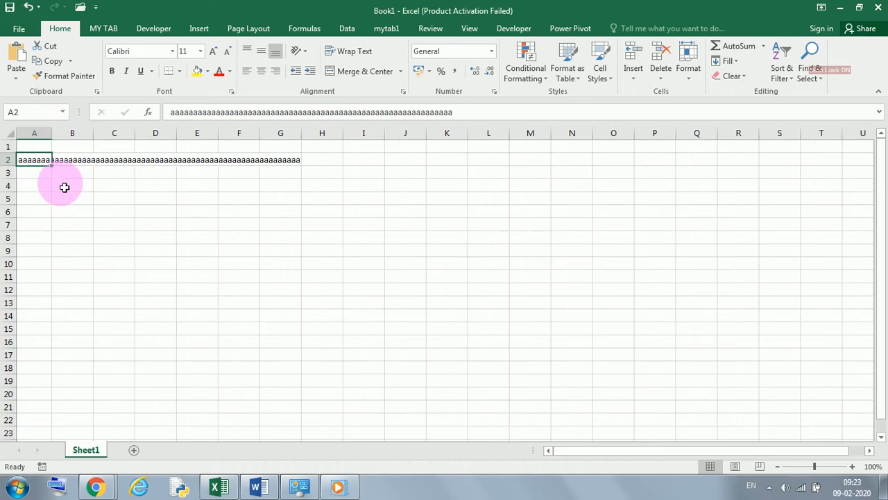
double_click(59, 139)
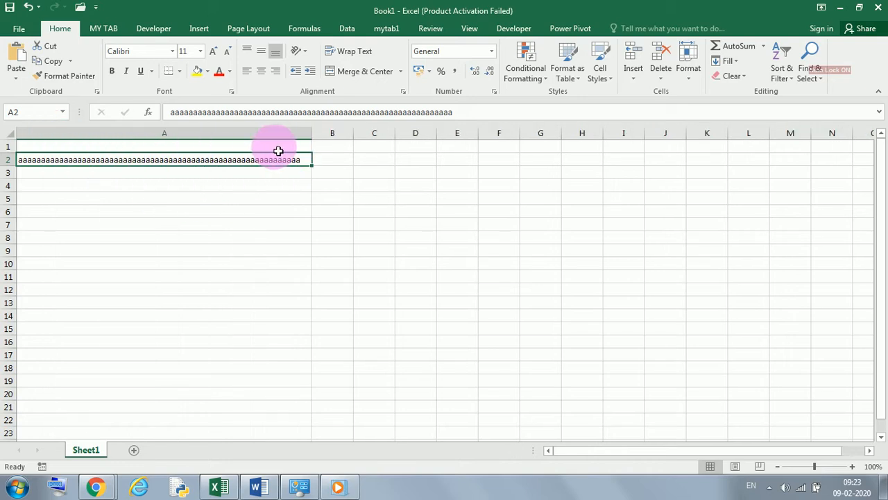
left_click_drag(317, 139, 76, 144)
double_click(76, 133)
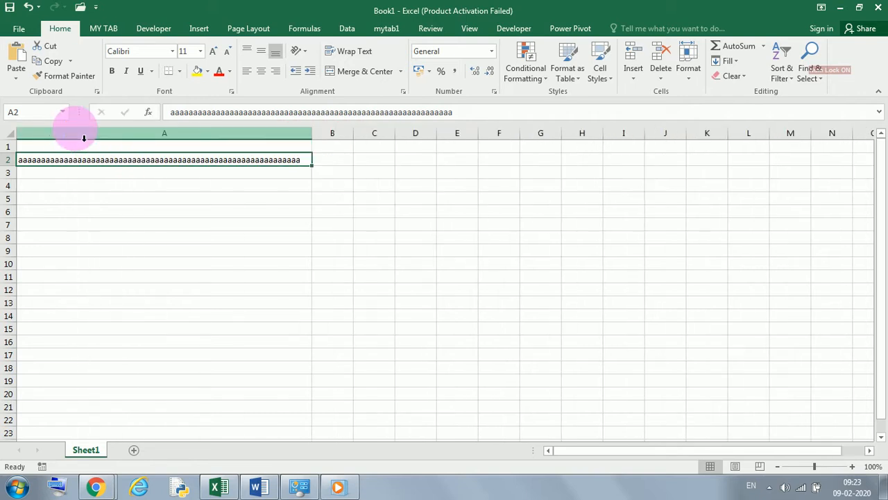
mouse_move(311, 139)
left_mouse_down()
mouse_move(69, 139)
mouse_move(64, 130)
mouse_move(312, 145)
left_mouse_up()
left_click(304, 236)
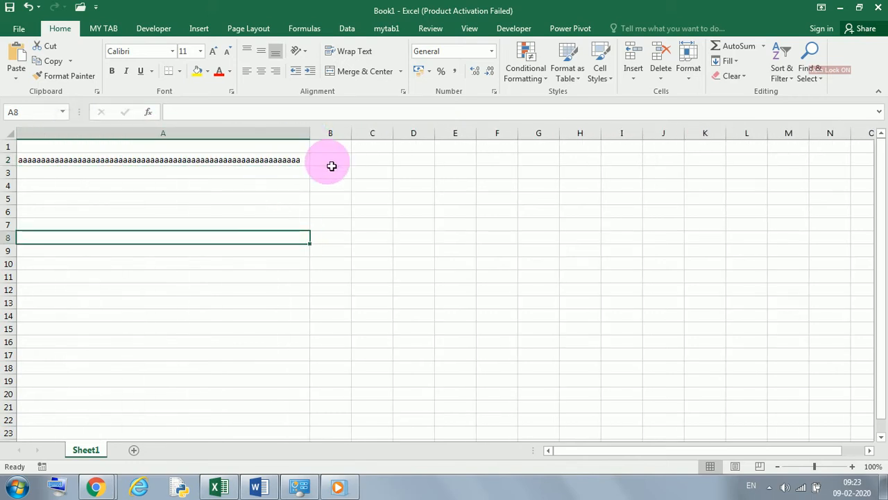
Enter the text "abababababababab" in cell B2
left_click(331, 162)
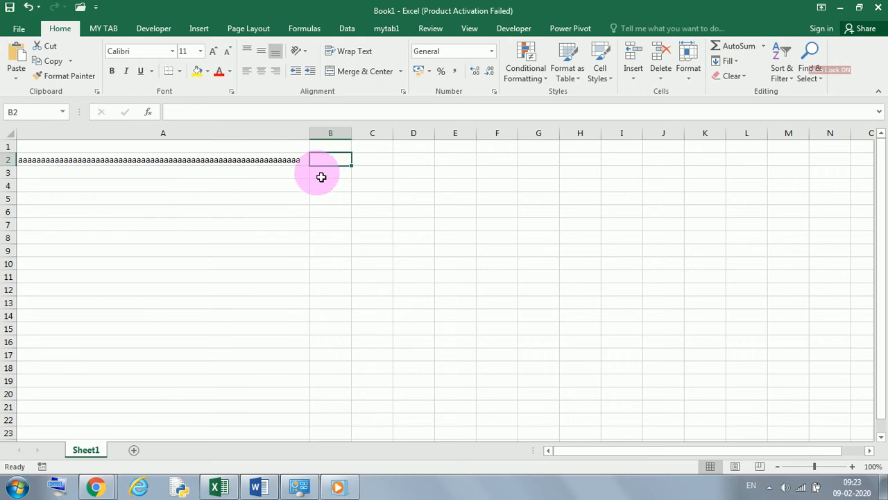
type("abababa")
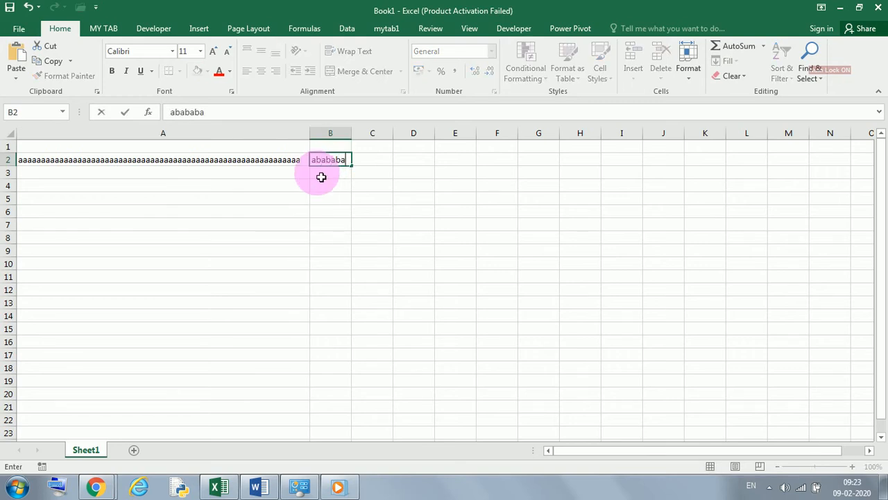
type("babababab")
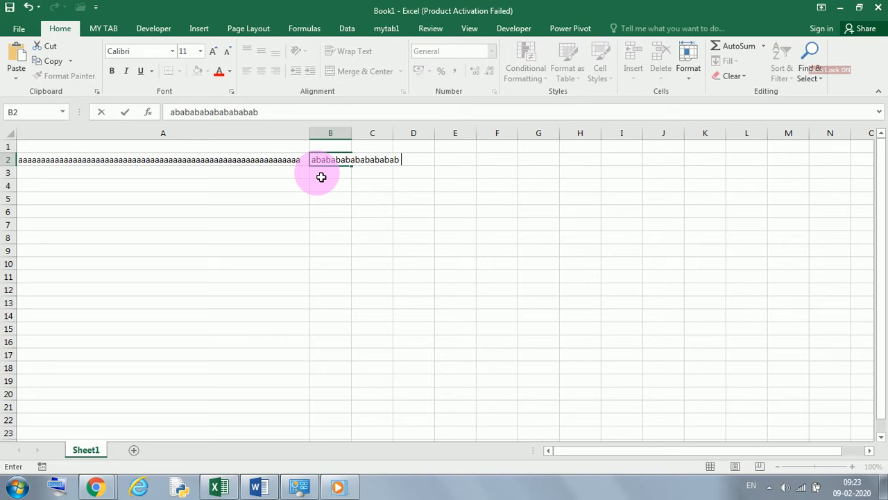
key("Return")
key("Return")
key("Return")
key("Return")
key("Return")
key("Return")
key("Return")
key("Return")
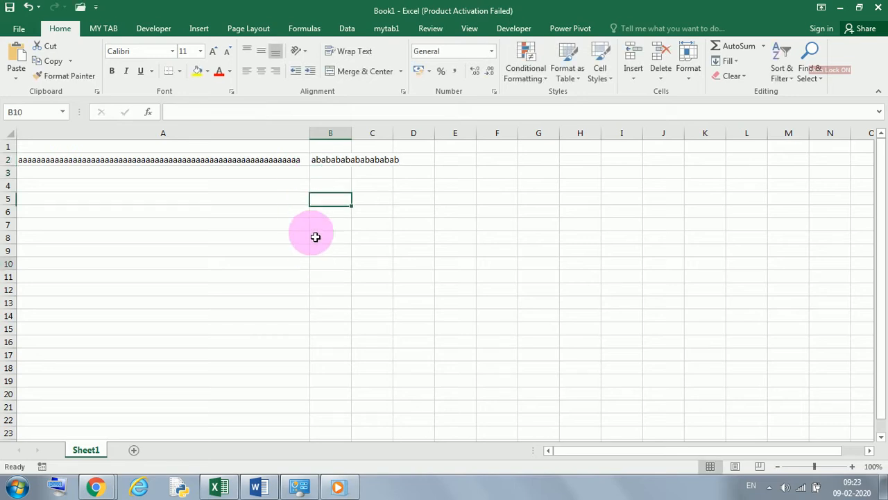
AutoFit columns A and B together so both fit their row 2 text
left_click_drag(127, 131, 347, 129)
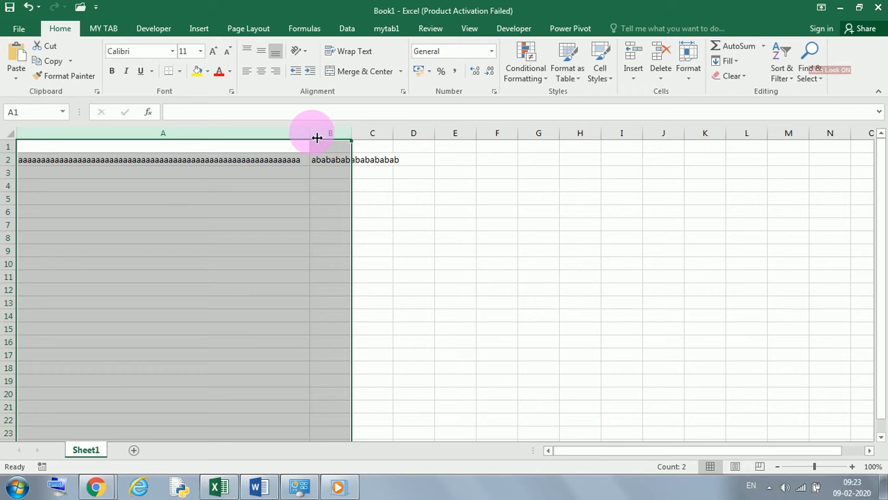
double_click(317, 138)
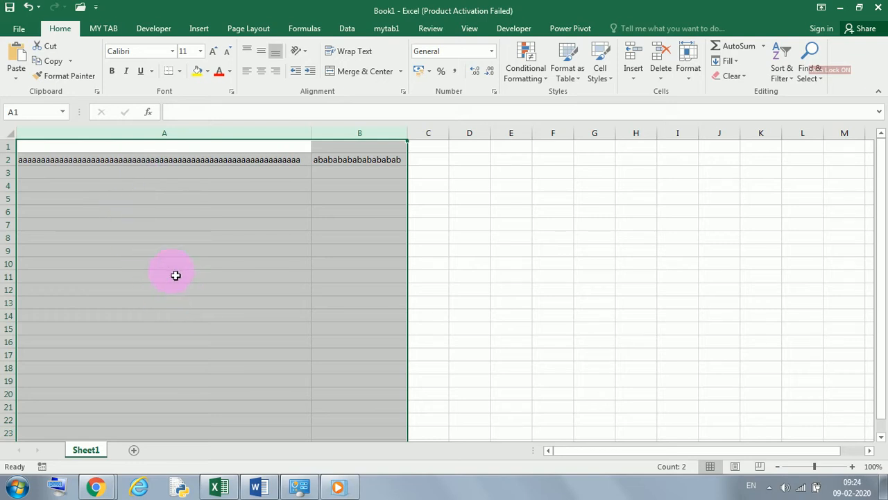
left_click(175, 213)
Set the width of column A to exactly 80
left_click_drag(63, 143, 219, 141)
right_click(210, 133)
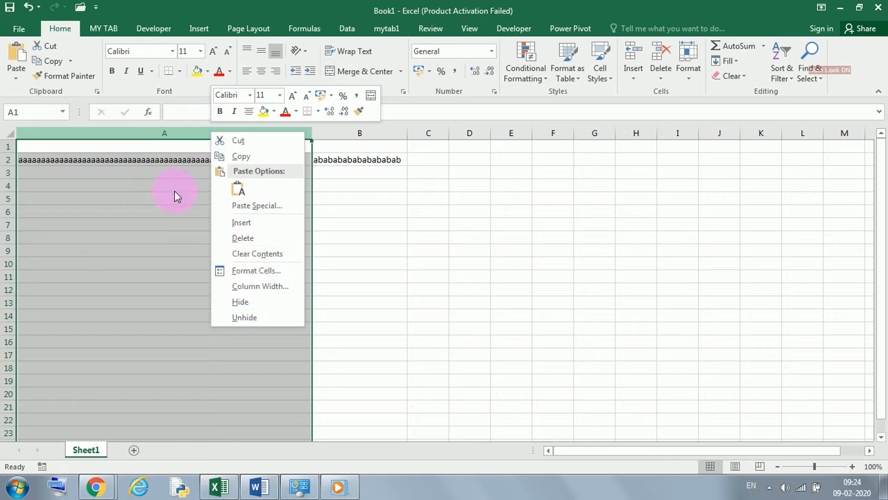
left_click(231, 287)
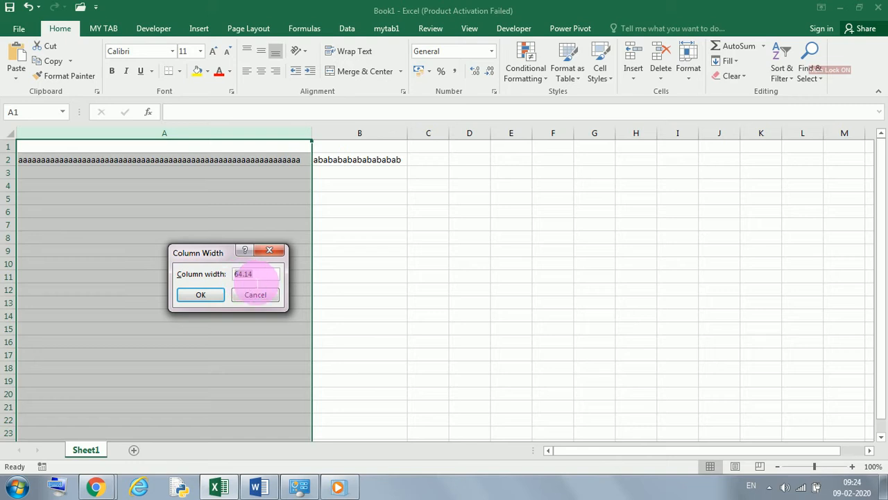
left_click_drag(267, 276, 175, 277)
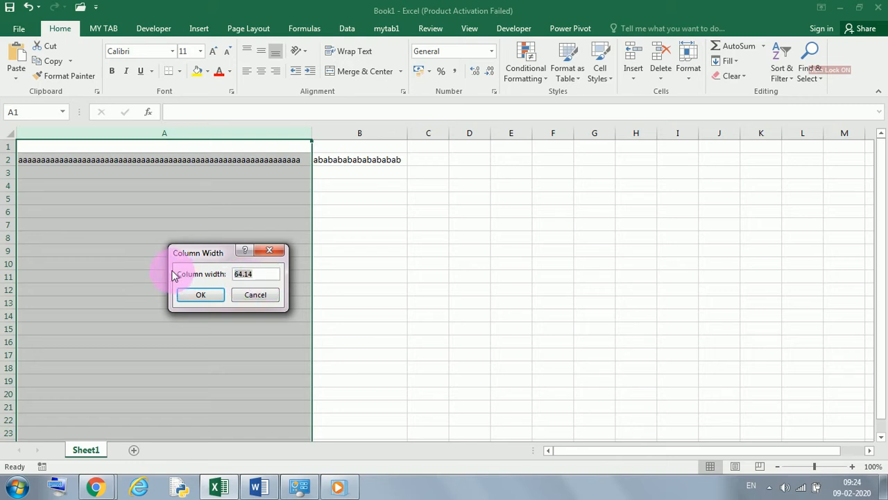
type("80")
key("Return")
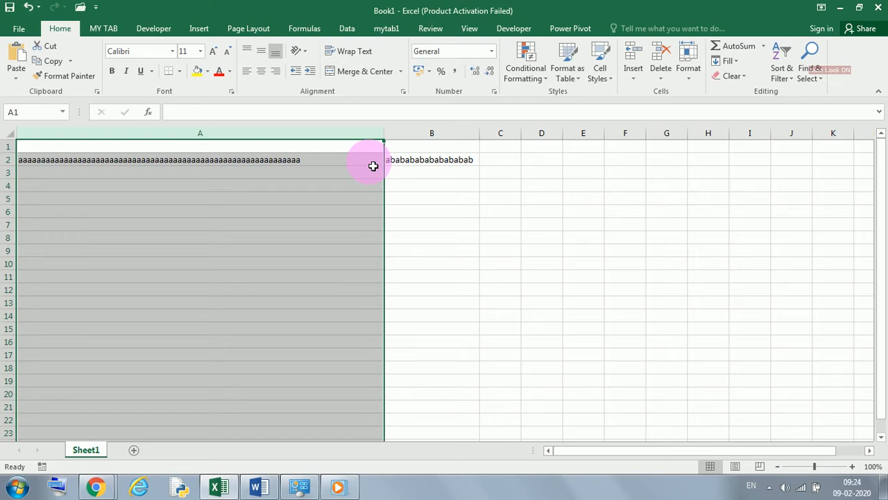
Try a font size of 100 on the whole of row 2 and undo the change
left_click(13, 163)
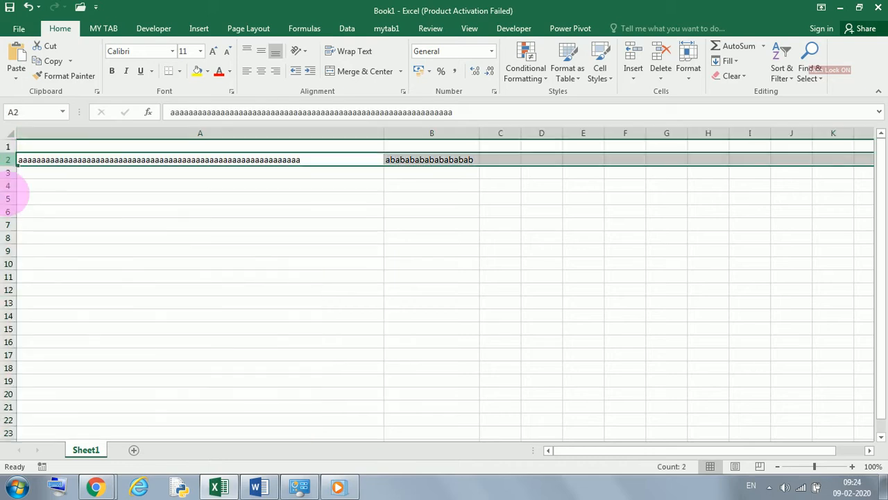
left_click_drag(11, 163, 8, 183)
left_click(9, 160)
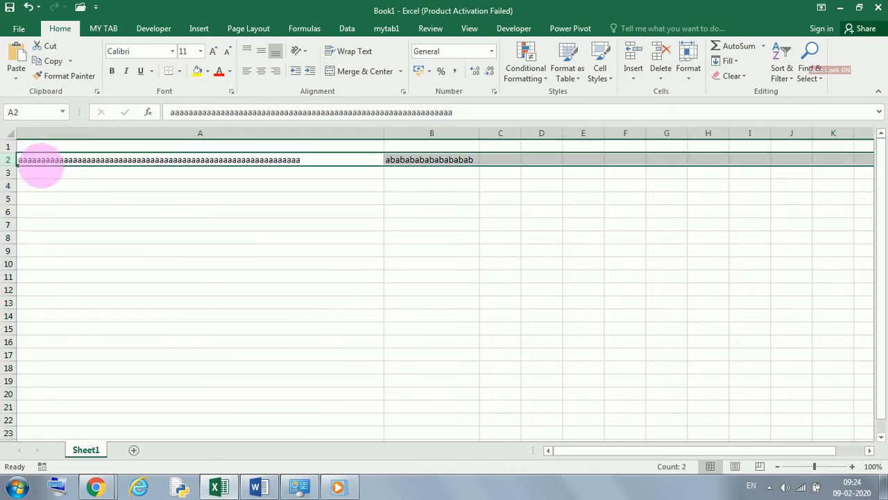
left_click(195, 55)
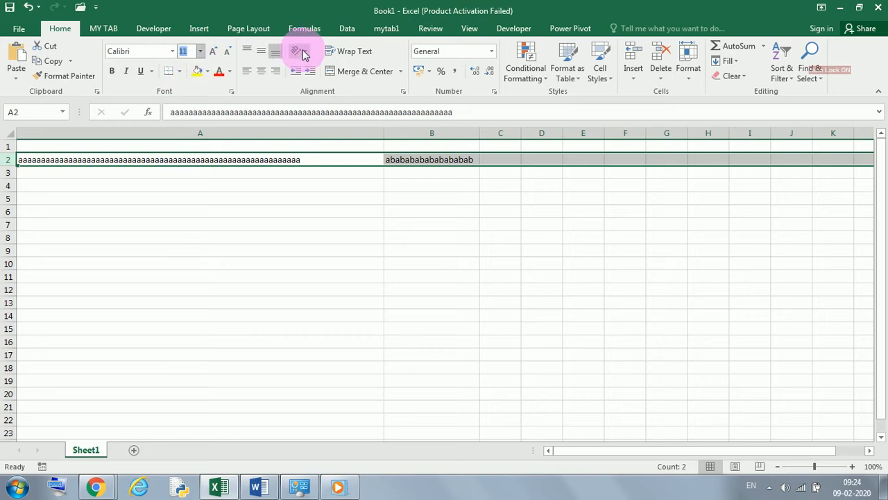
type("100")
key("Return")
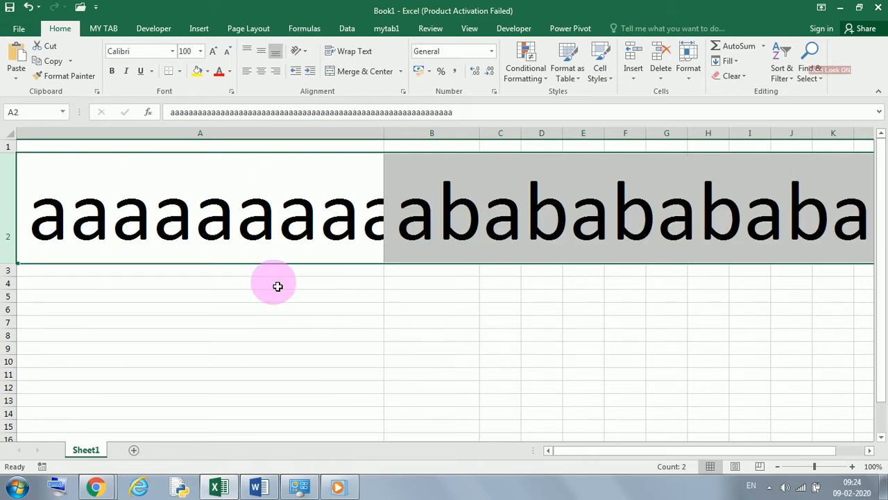
left_click(277, 311)
left_click(131, 232)
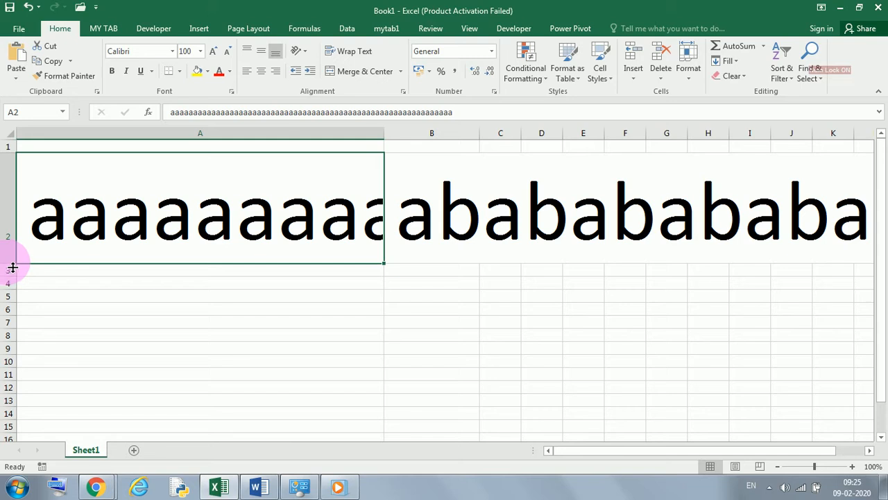
key("ctrl+z")
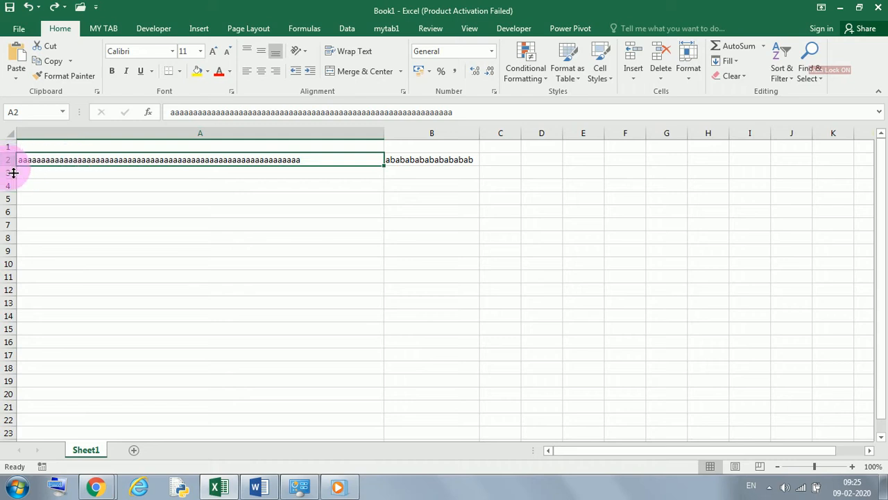
Increase the height of row 2 by hand to about five standard rows and set cell A2's font size to 25
left_click_drag(14, 171, 12, 229)
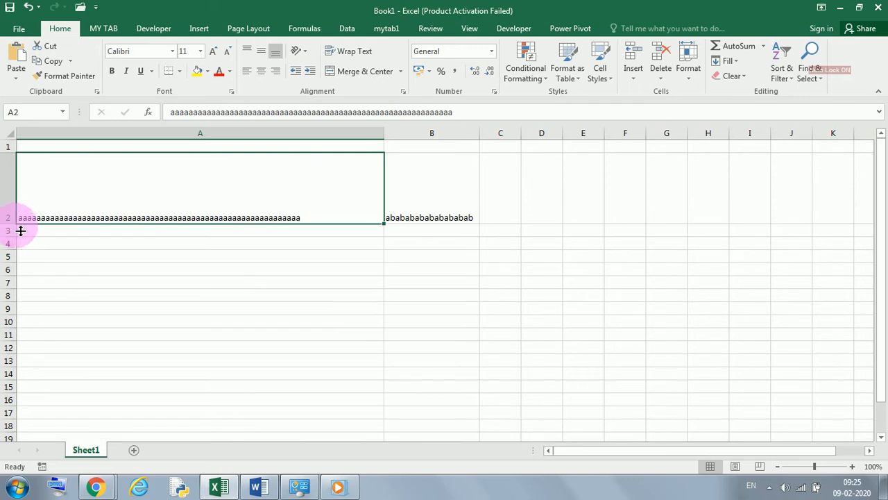
left_click(13, 196)
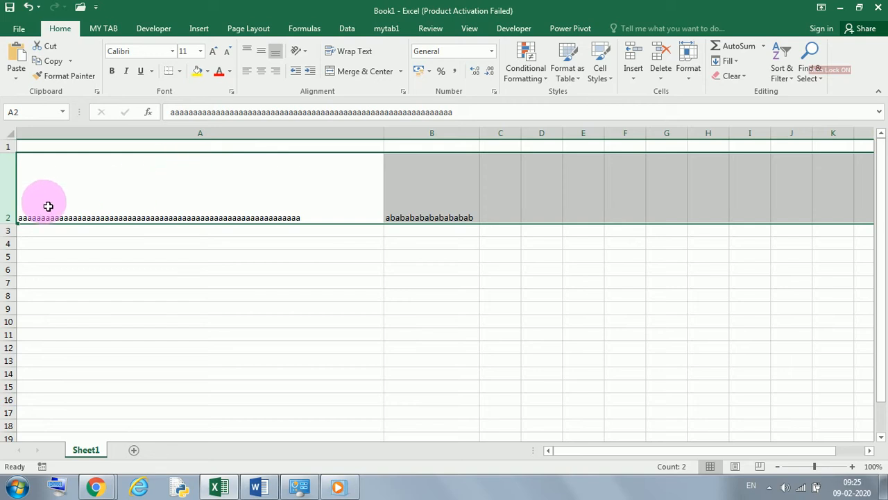
left_click(32, 217)
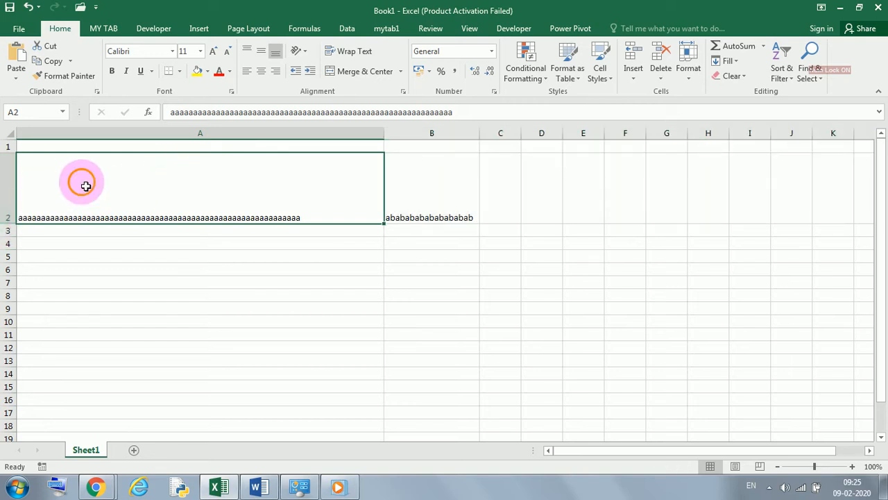
left_click(183, 51)
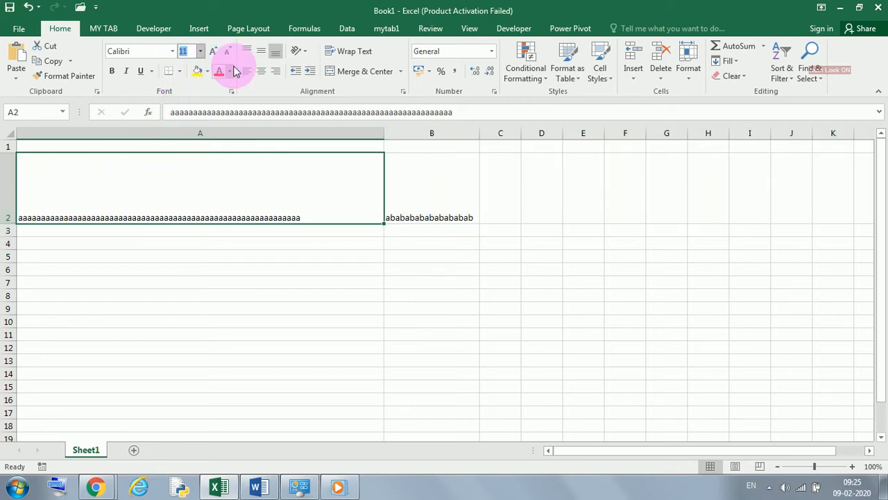
type("25")
key("Return")
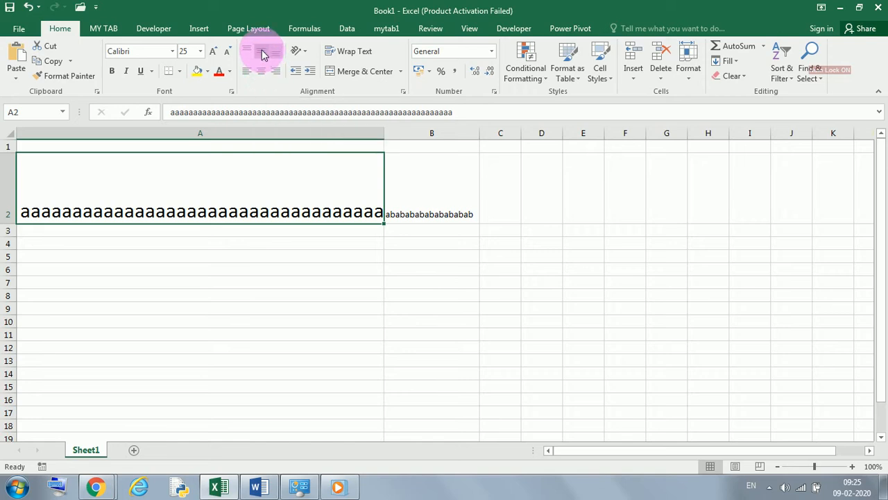
Try top alignment on cell A2 and center its text both vertically and horizontally
left_click(262, 54)
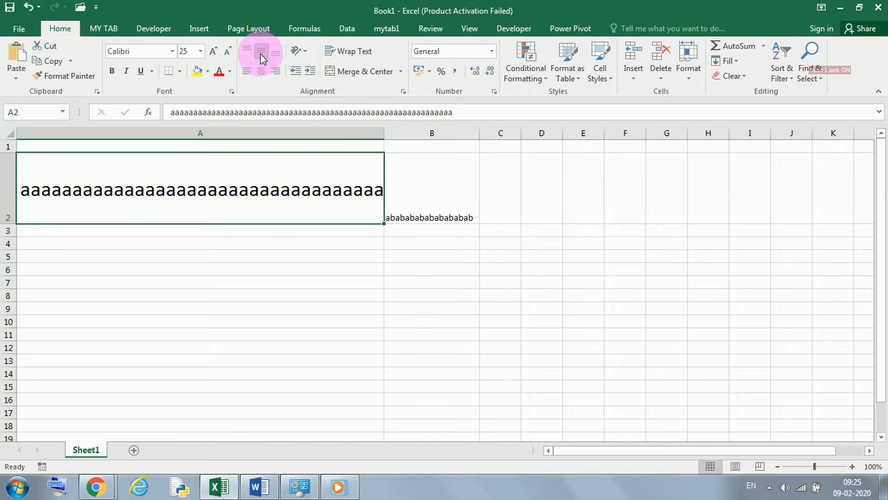
left_click(263, 72)
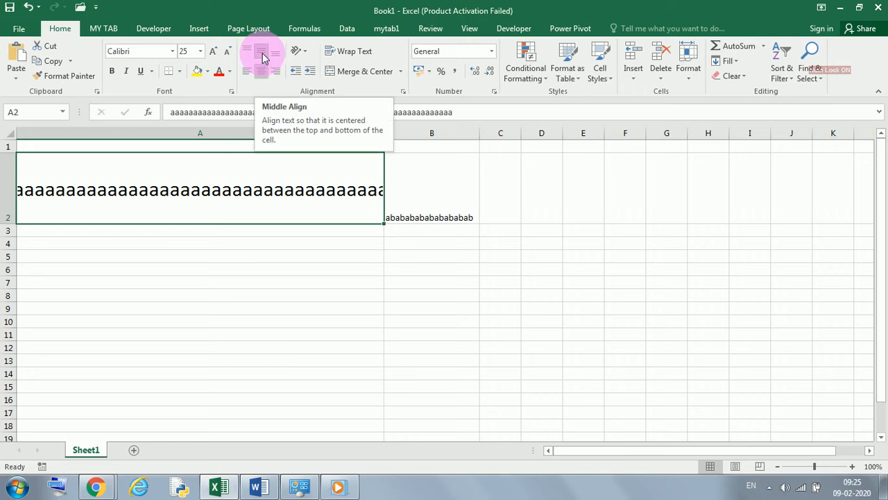
left_click(246, 51)
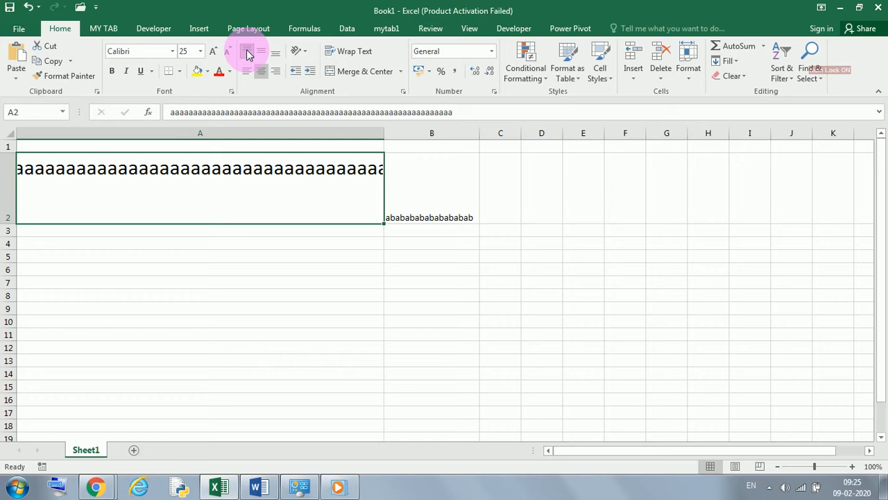
left_click(247, 53)
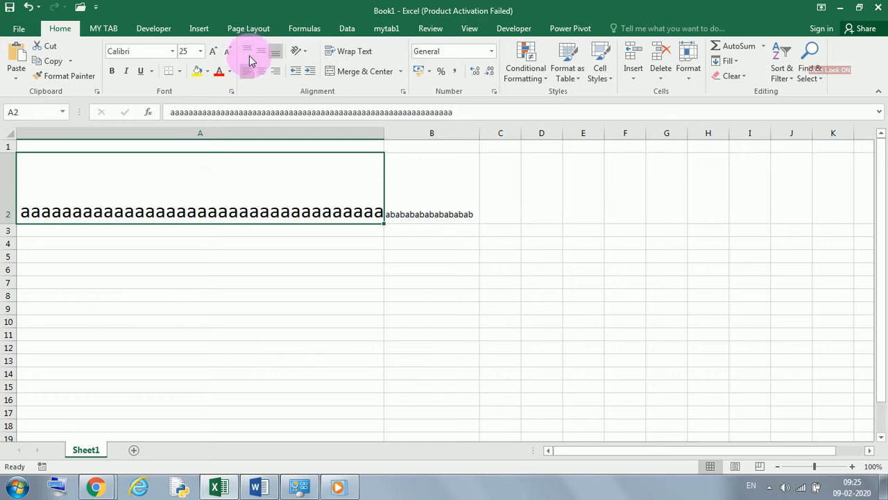
left_click(260, 53)
left_click(261, 77)
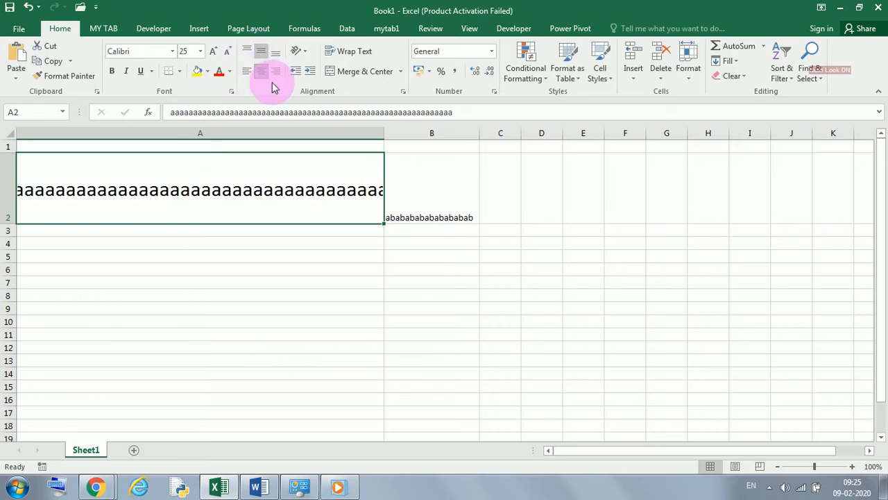
AutoFit column A to the enlarged A2 text and narrow it by hand to well below the text's width
double_click(385, 134)
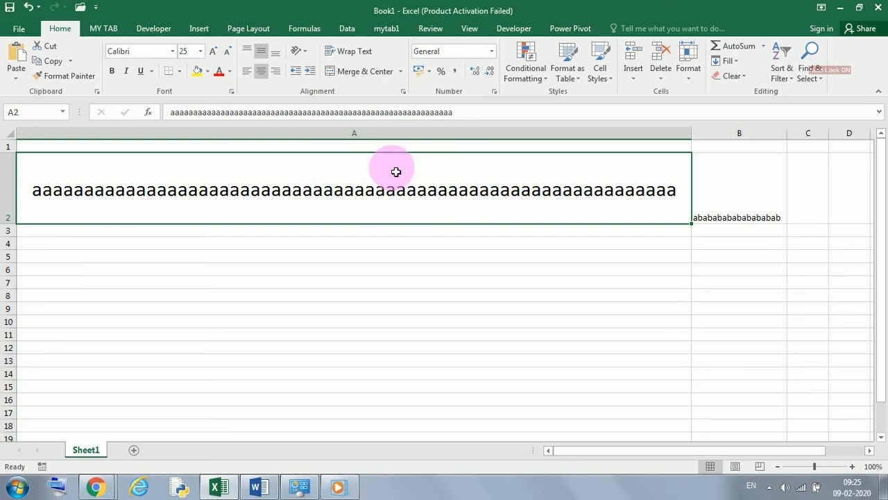
left_click_drag(693, 136, 265, 165)
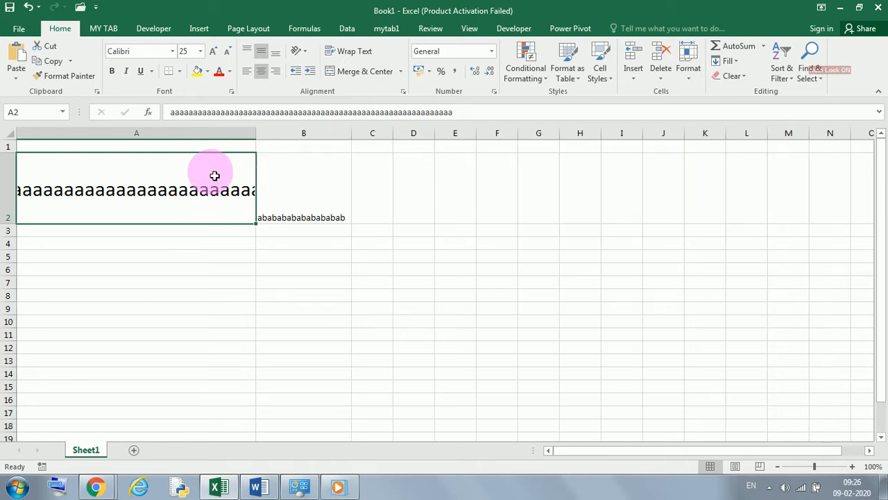
Wrap the text in A2, make row 2 slightly taller to fit all lines, and toggle the wrapping off and on again
left_click(348, 52)
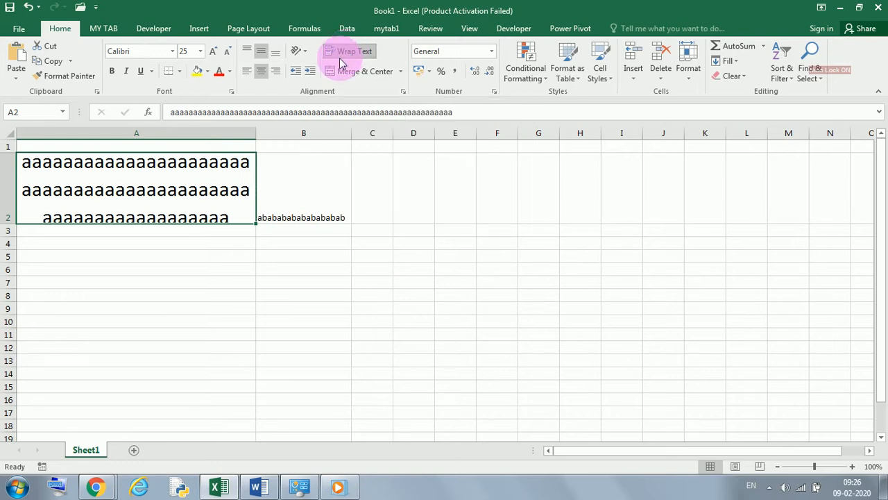
left_click_drag(15, 229, 15, 236)
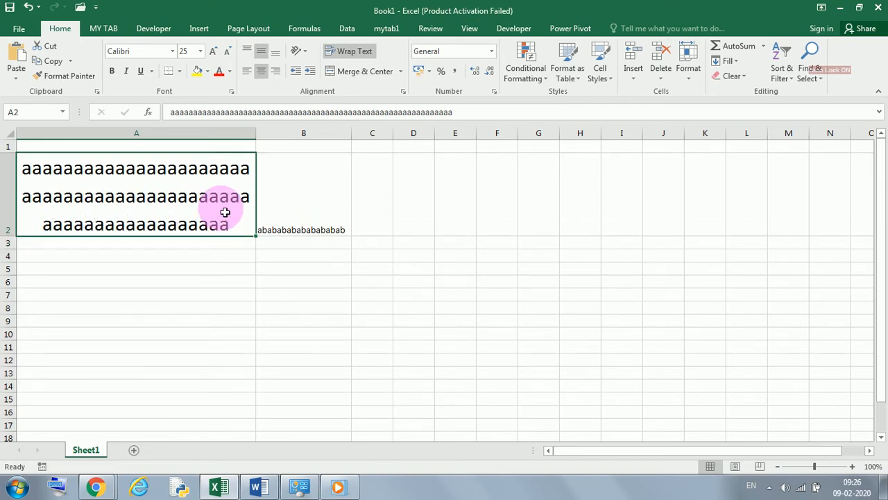
left_click(343, 54)
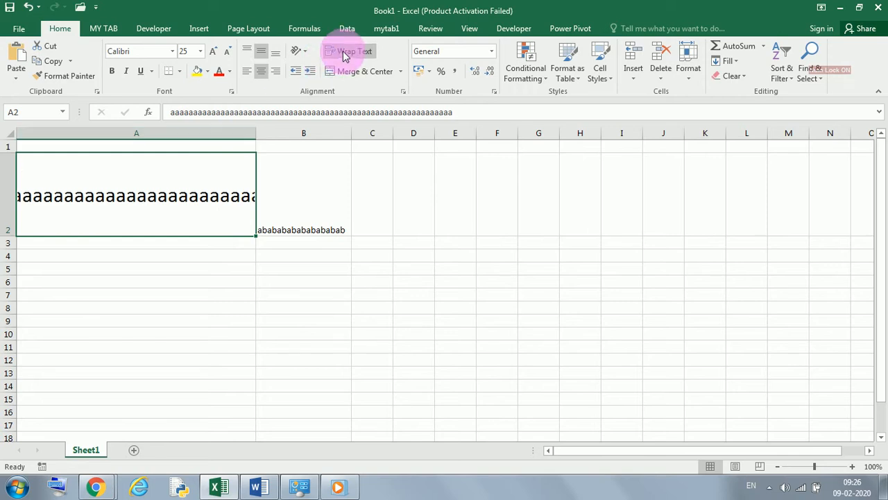
left_click(344, 53)
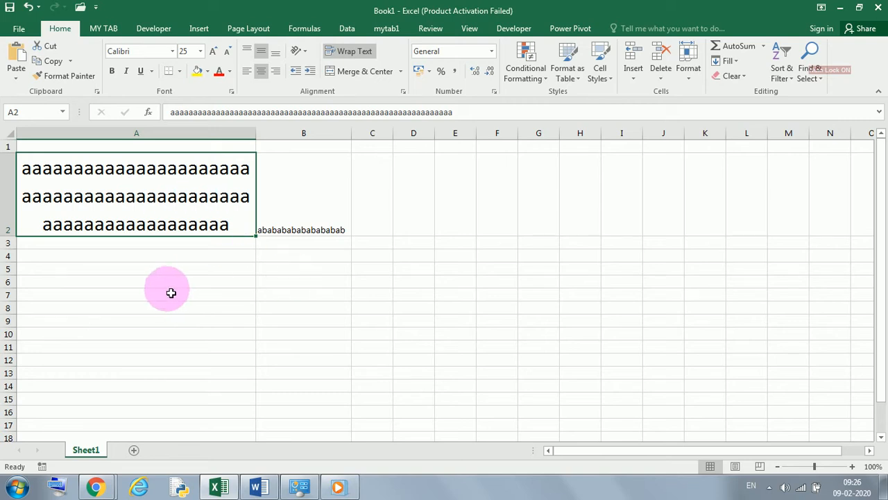
left_click(233, 307)
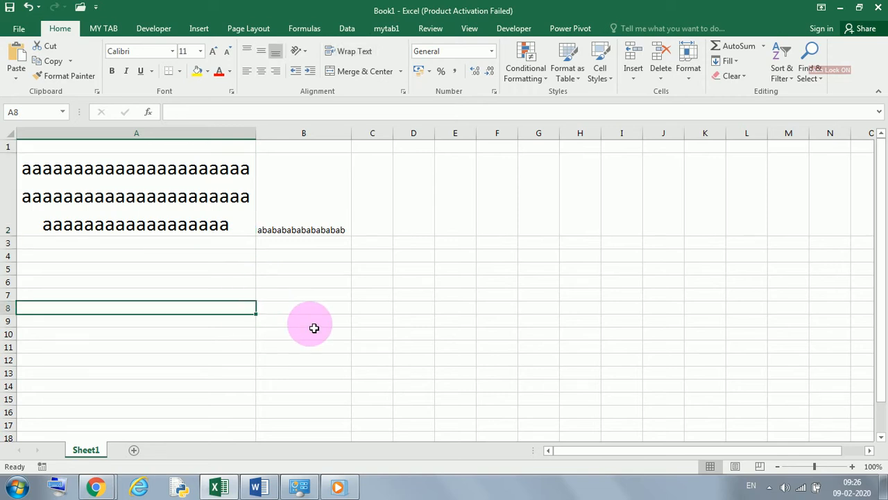
Enter the text "abc" in cell C5 and "xyz" in cell D5
left_click(388, 273)
left_click_drag(390, 275, 422, 270)
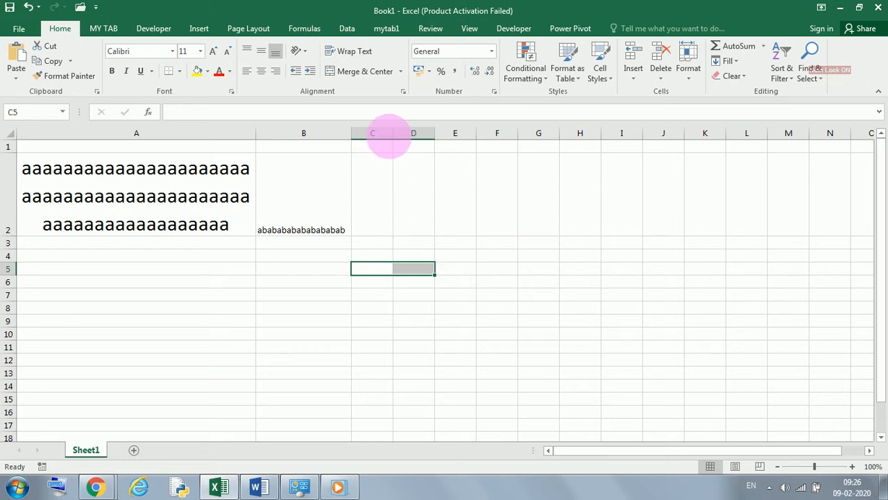
left_click(368, 267)
type("abc")
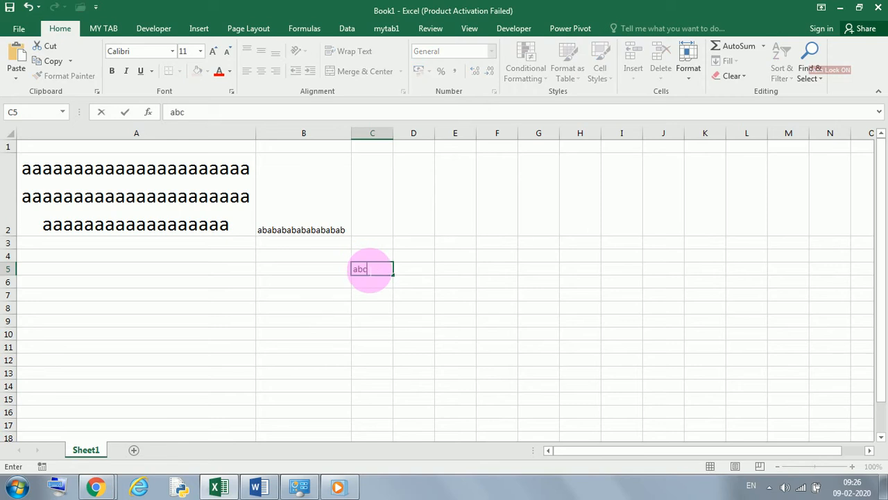
left_click(408, 271)
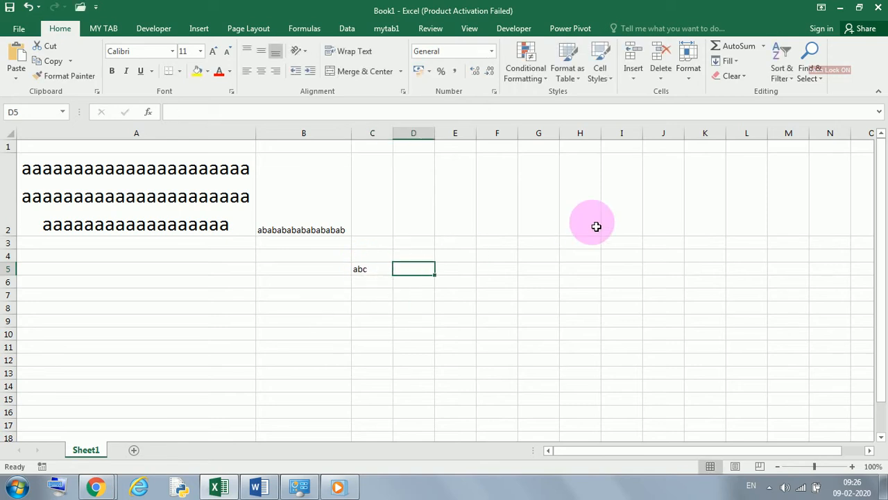
type("xy")
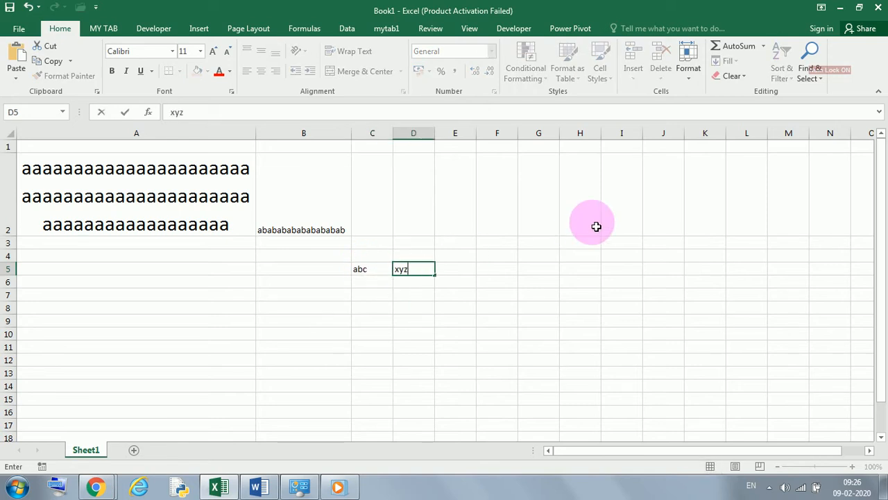
type("z")
left_click(499, 310)
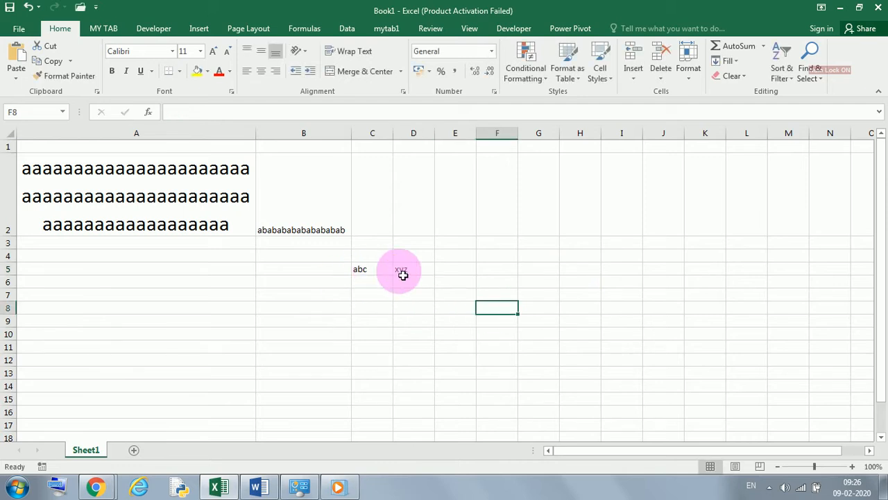
Try Merge & Center on cells C5:D5, keeping only the upper-left value, and undo the merge
left_click_drag(367, 270, 430, 272)
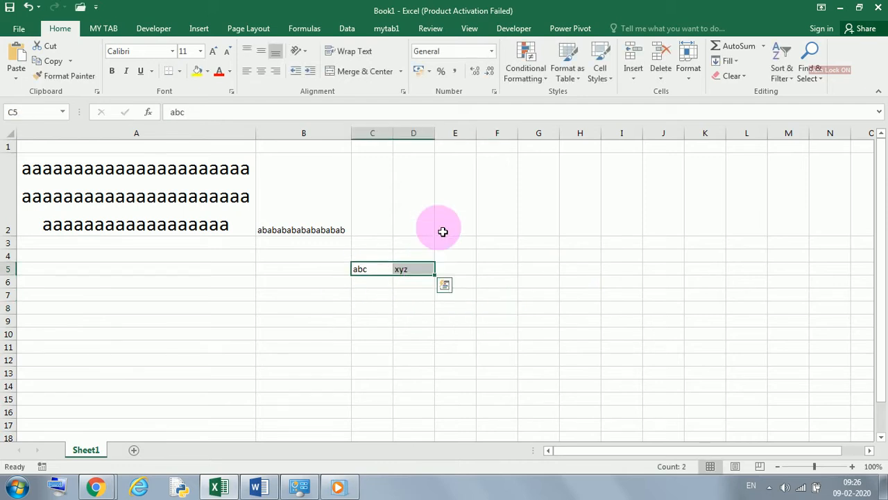
left_click(371, 75)
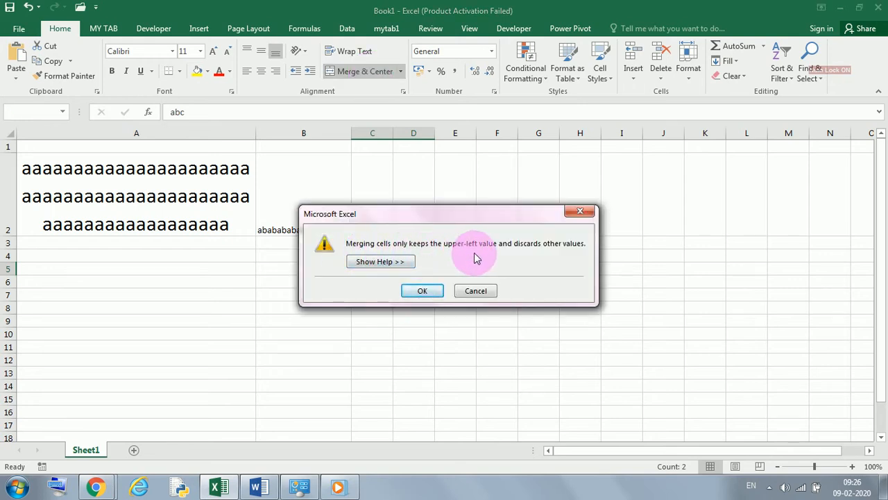
left_click(425, 292)
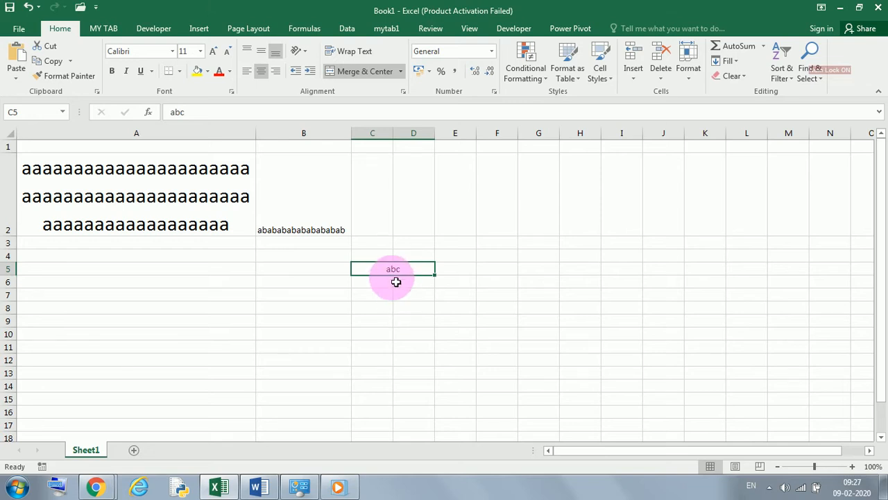
key("ctrl+z")
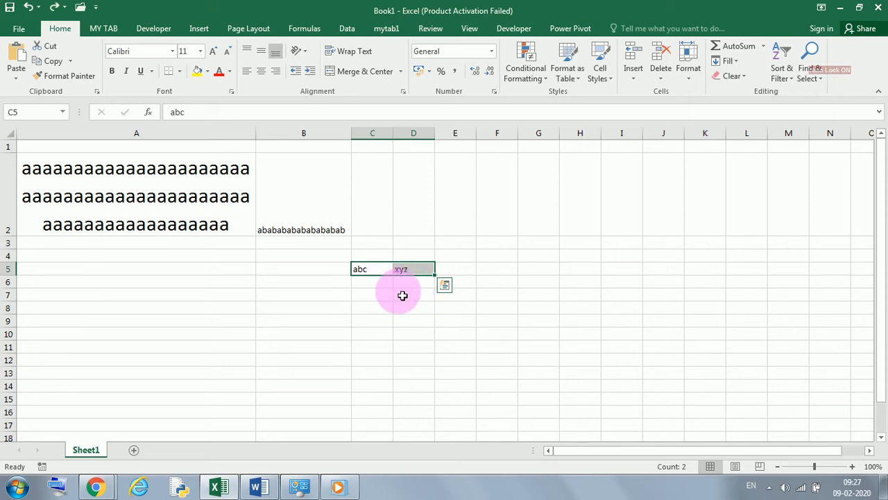
left_click(389, 276)
left_click(421, 269)
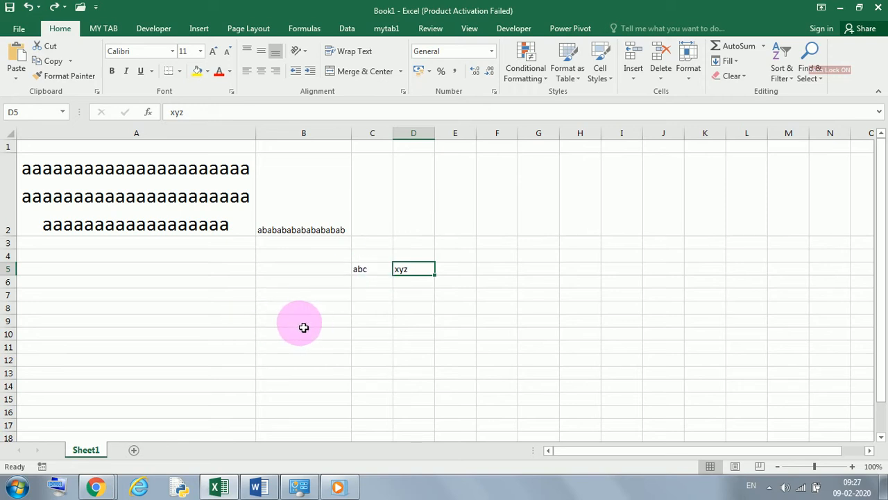
Merge and center the empty block of cells B9:H17 into a single cell
left_click_drag(316, 311, 398, 321)
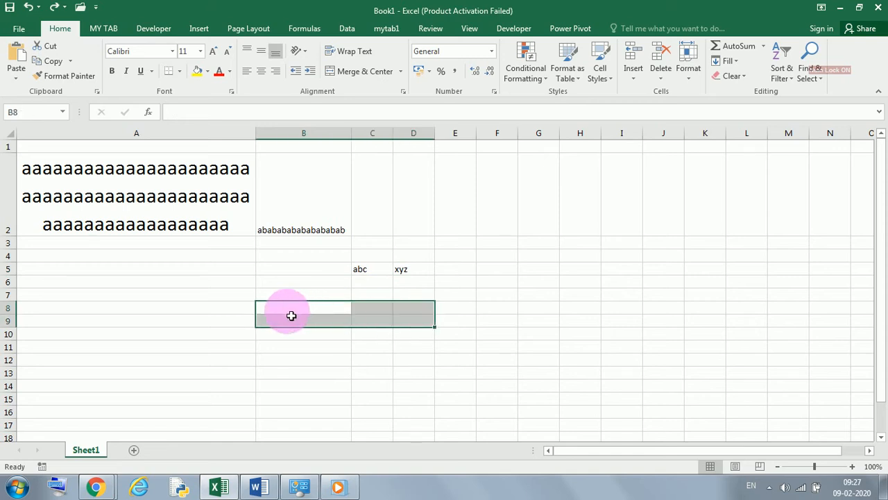
left_click_drag(298, 311, 366, 312)
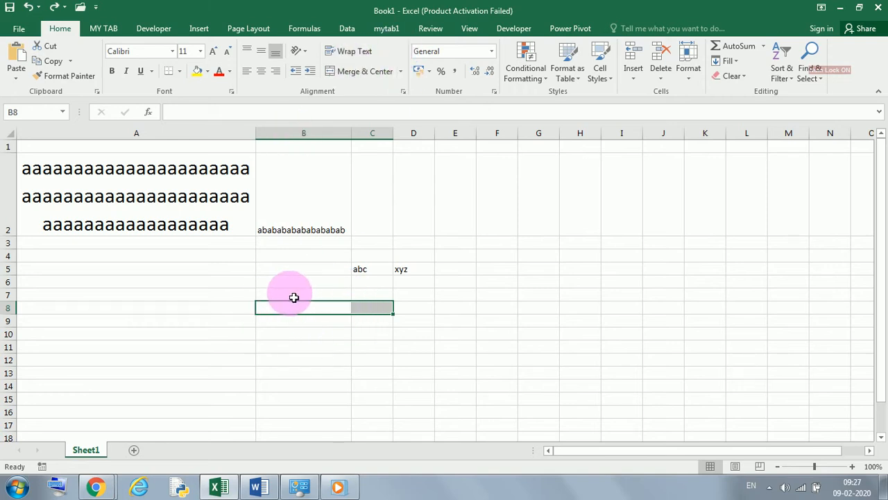
left_click_drag(275, 324, 590, 424)
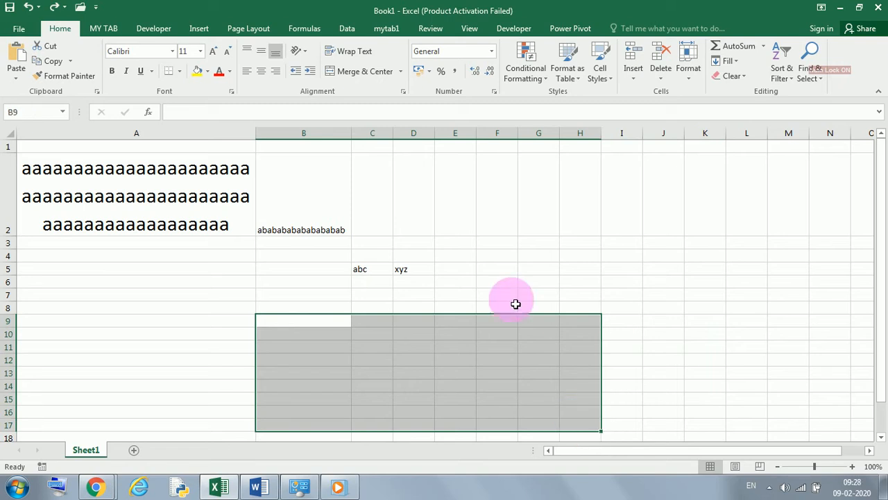
left_click(351, 72)
scroll(497, 274, "down", 1)
scroll(497, 275, "down", 2)
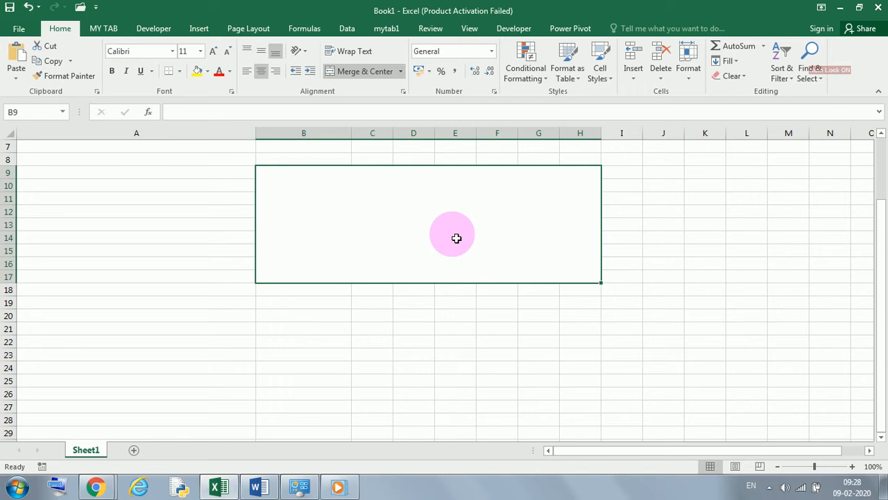
Examine which columns and rows the merged block starting at B9 spans
left_click(290, 189)
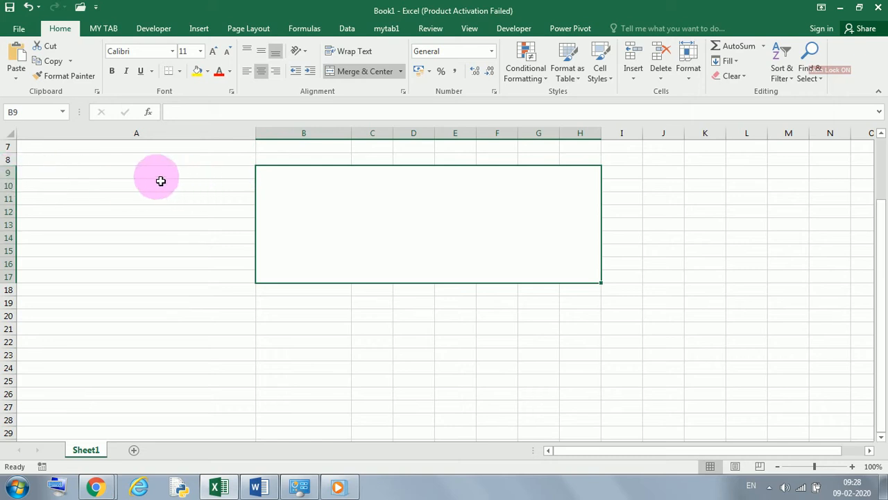
left_click(280, 182)
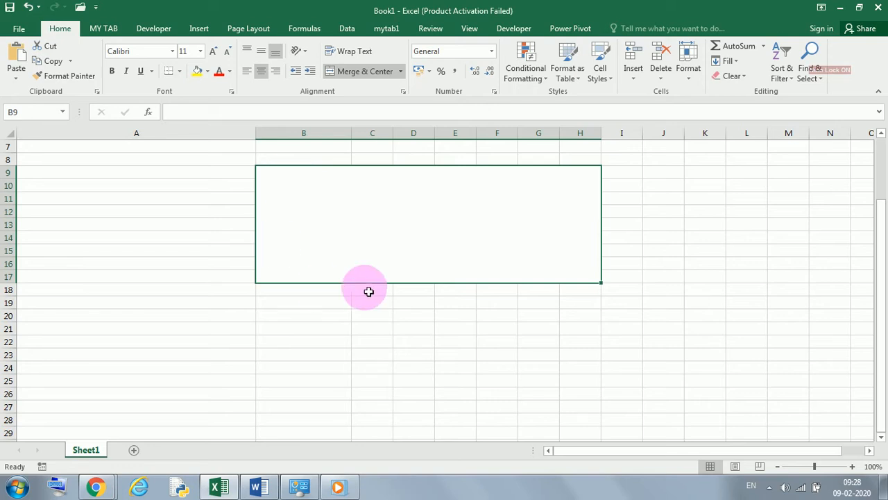
scroll(395, 226, "up", 2)
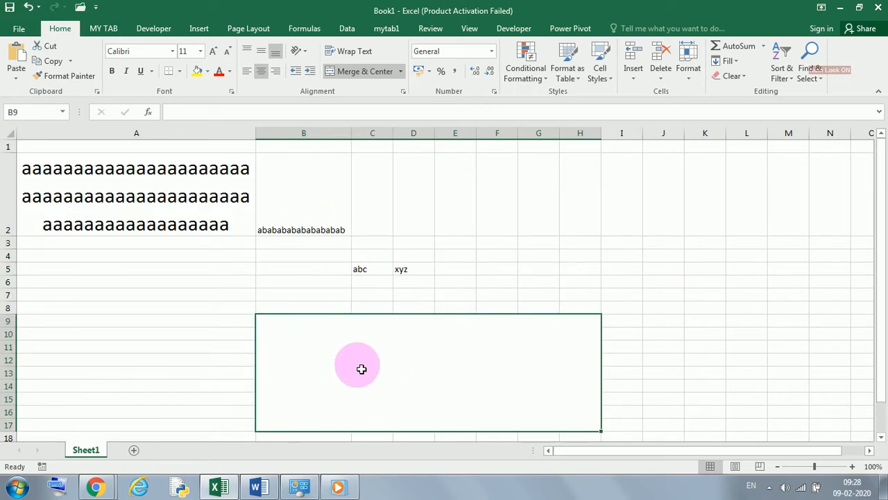
left_click(311, 135)
left_click(292, 333)
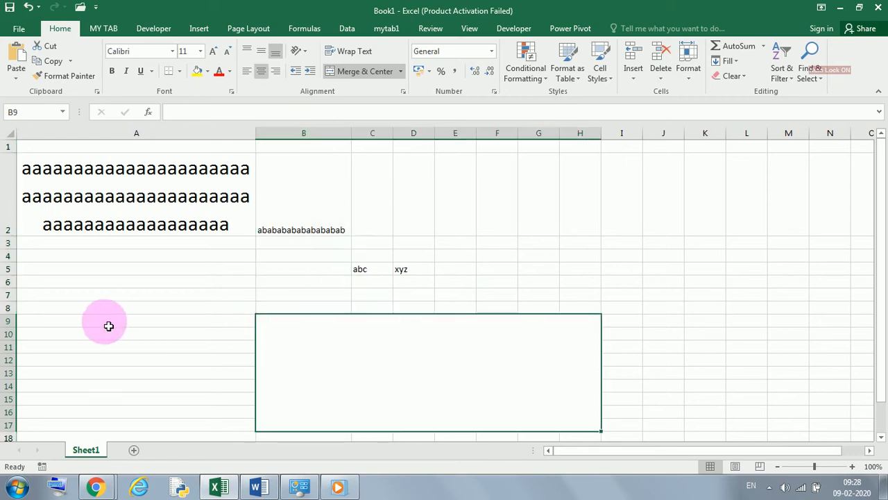
left_click(7, 322)
left_click(421, 373)
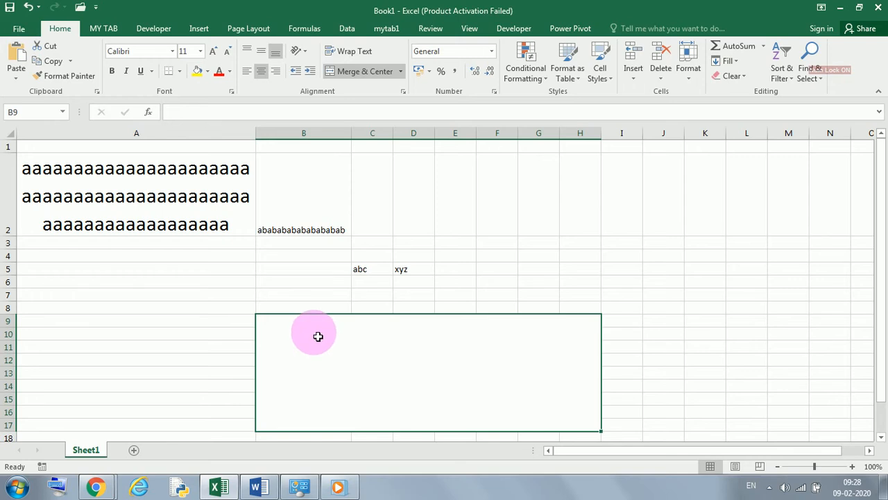
scroll(256, 310, "down", 1)
scroll(197, 233, "up", 1)
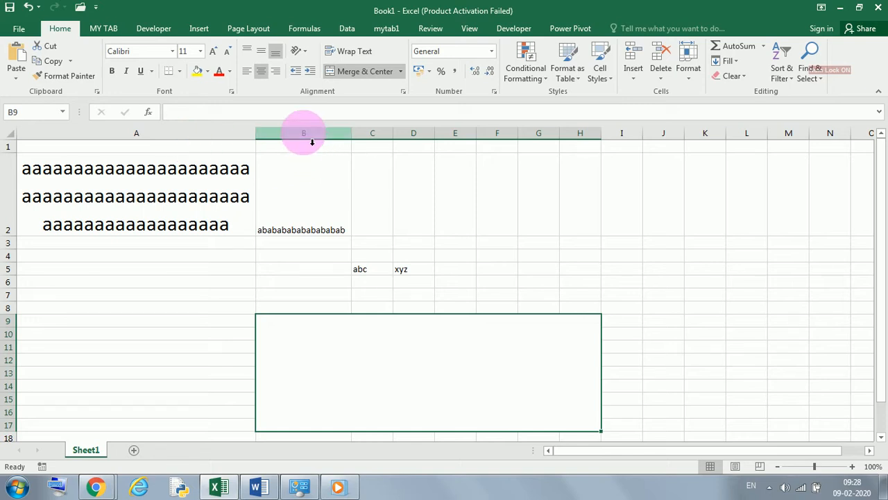
Delete column B and insert a blank column before the one containing "abc"
left_click(311, 141)
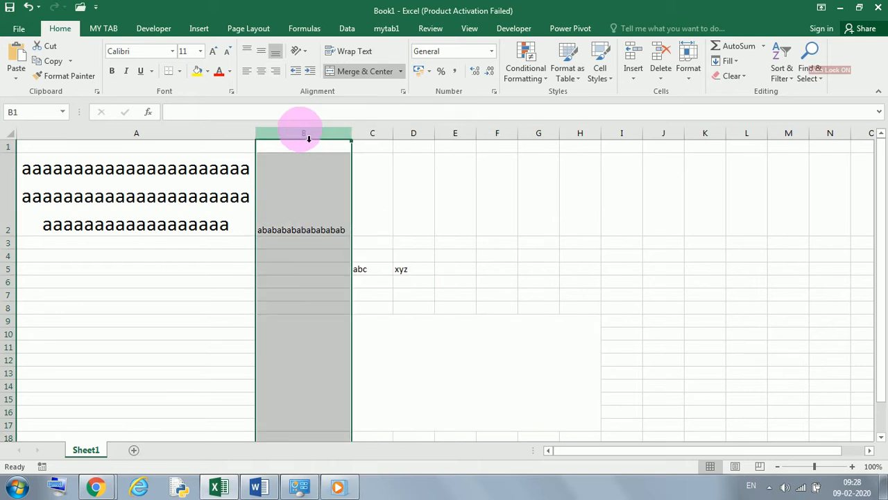
right_click(302, 134)
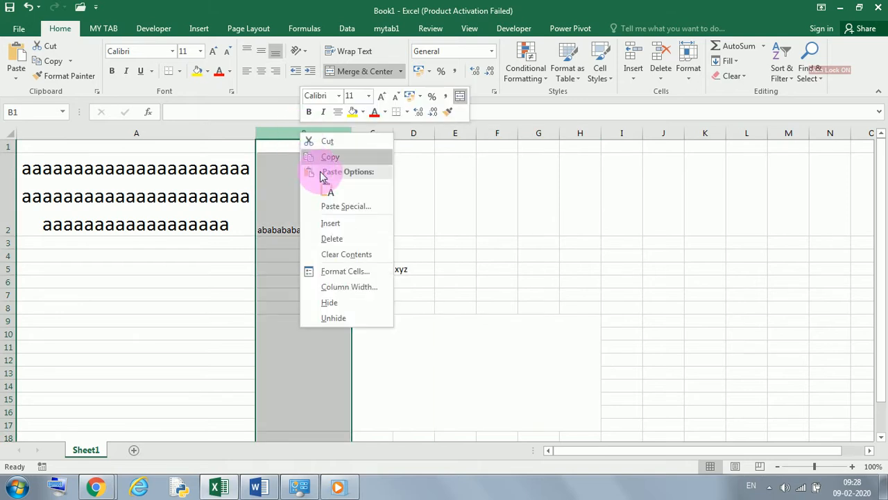
left_click(339, 243)
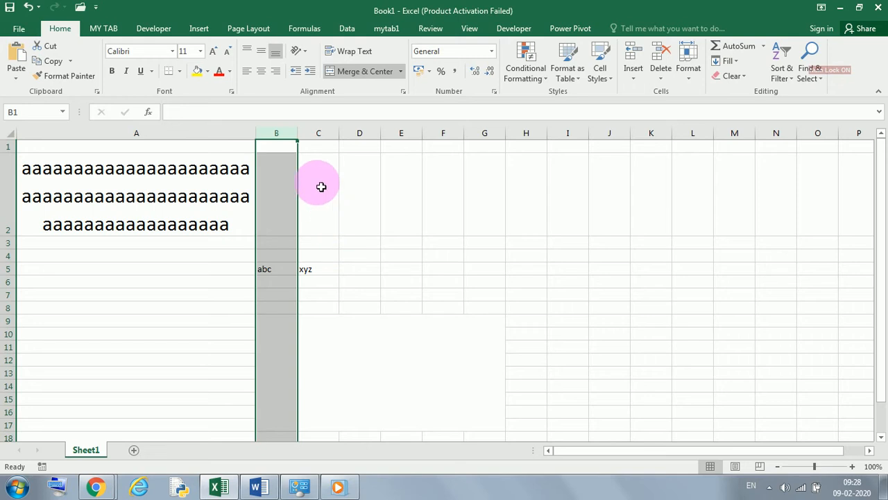
right_click(292, 135)
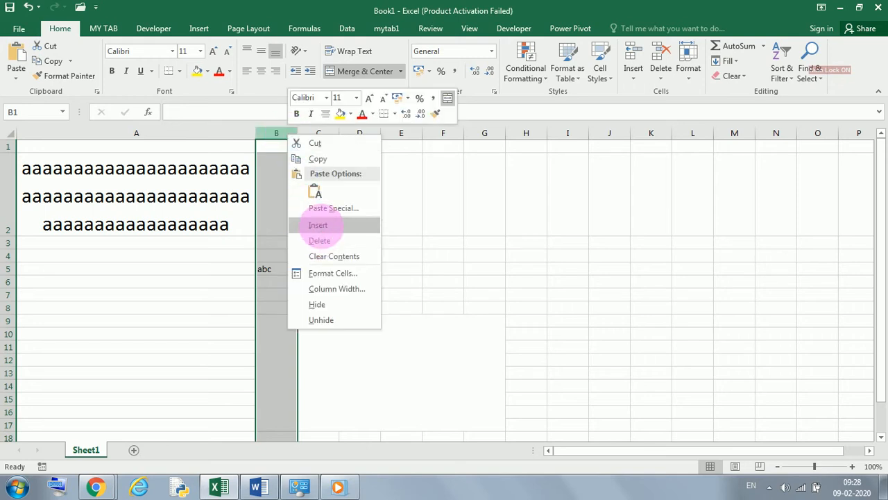
left_click(318, 225)
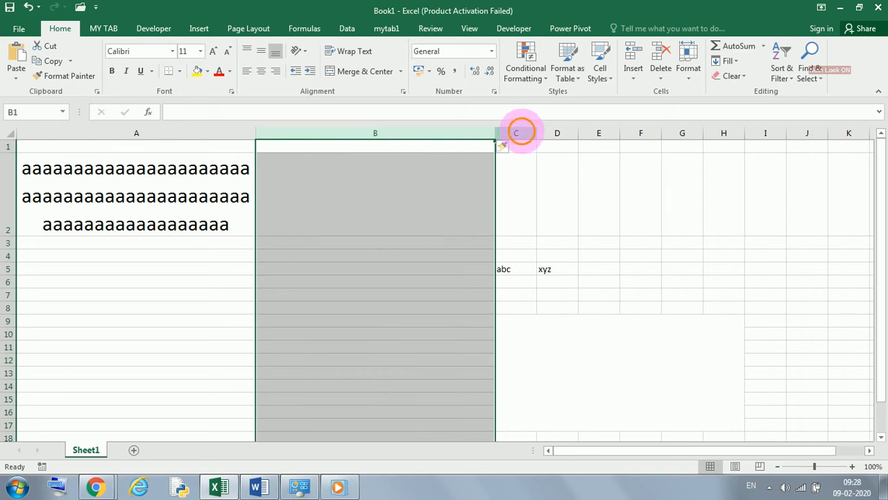
Try to clear the contents of column C, and select the merged block that starts in C9
left_click(519, 132)
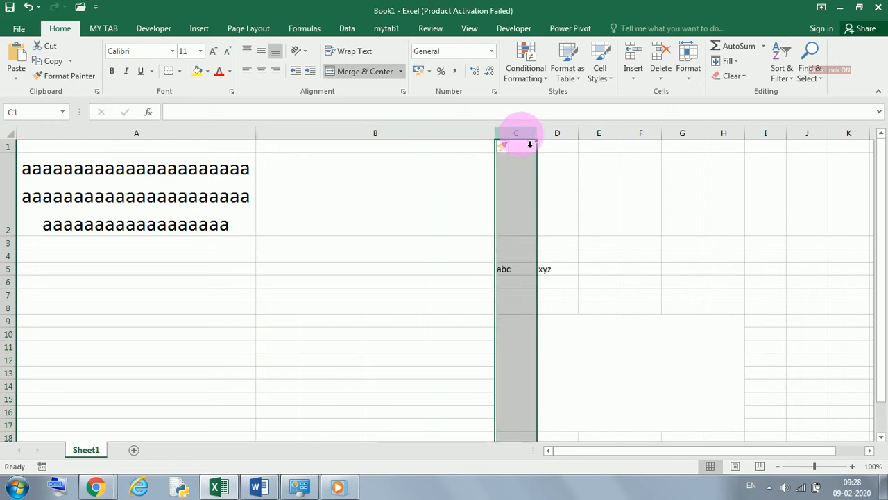
right_click(522, 136)
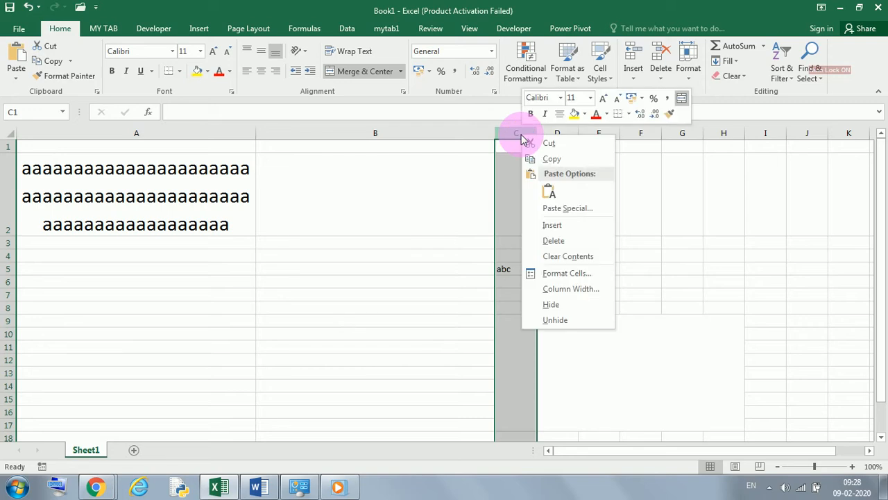
left_click(559, 257)
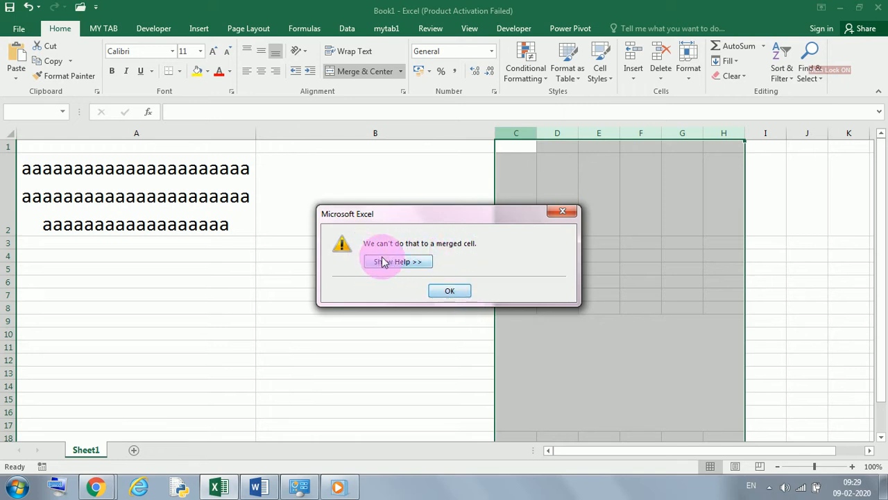
left_click(448, 291)
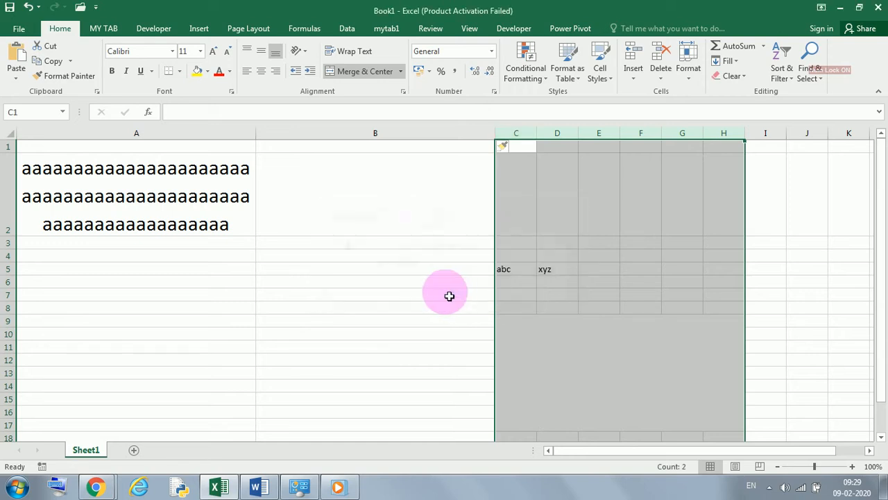
left_click(555, 308)
scroll(565, 344, "down", 1)
scroll(566, 344, "down", 1)
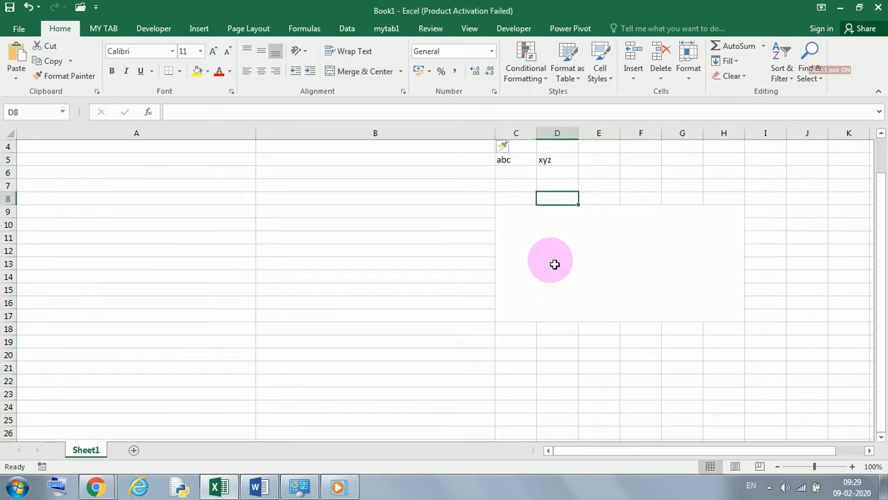
left_click(554, 250)
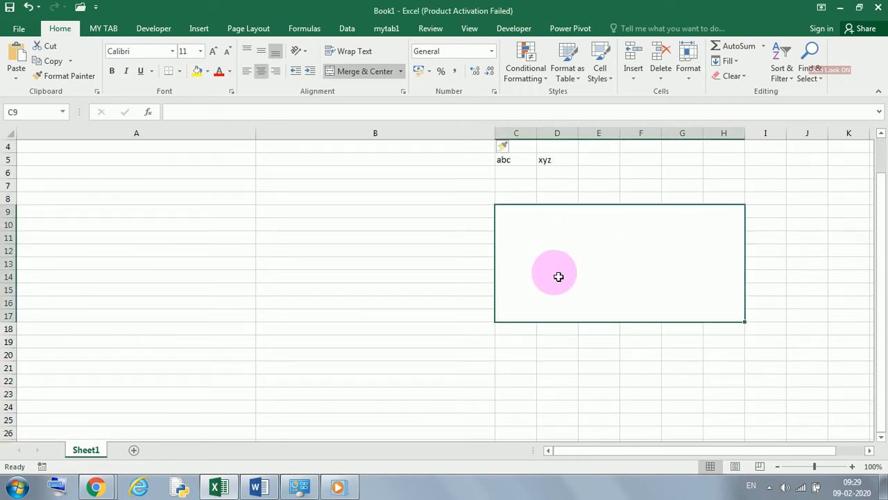
scroll(559, 276, "up", 1)
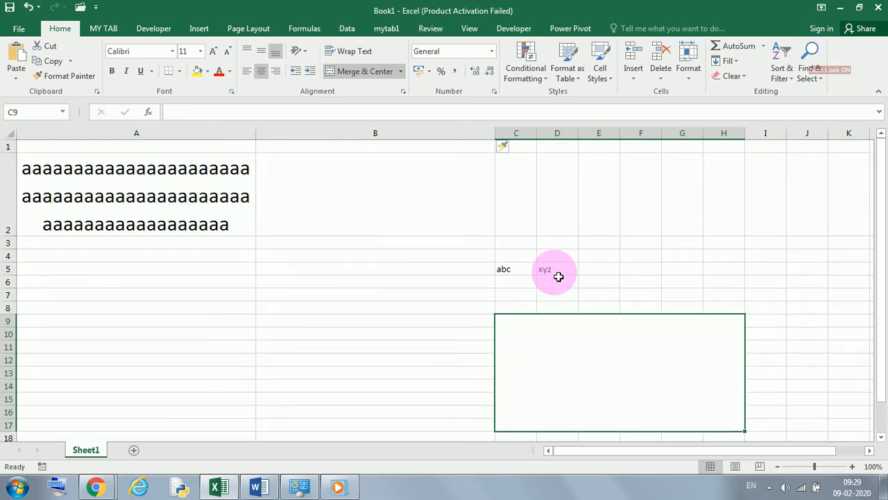
Enter the text "dcc" in cell B6 and "dcchhh" in cell B7
left_click(350, 281)
type("dcc")
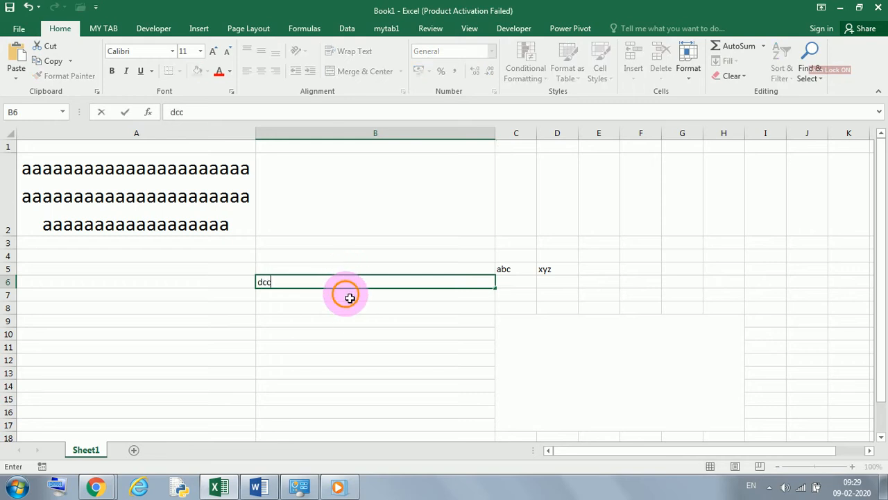
key("Return")
type("dcc")
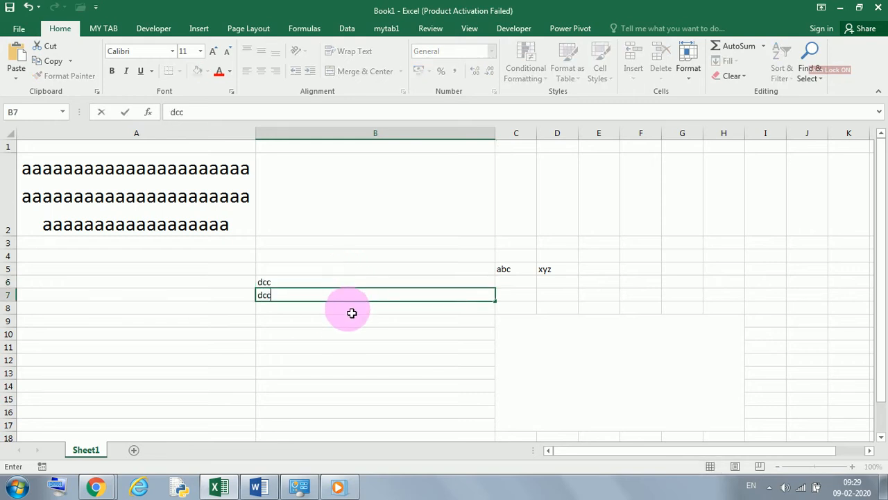
type("hhh")
left_click(327, 337)
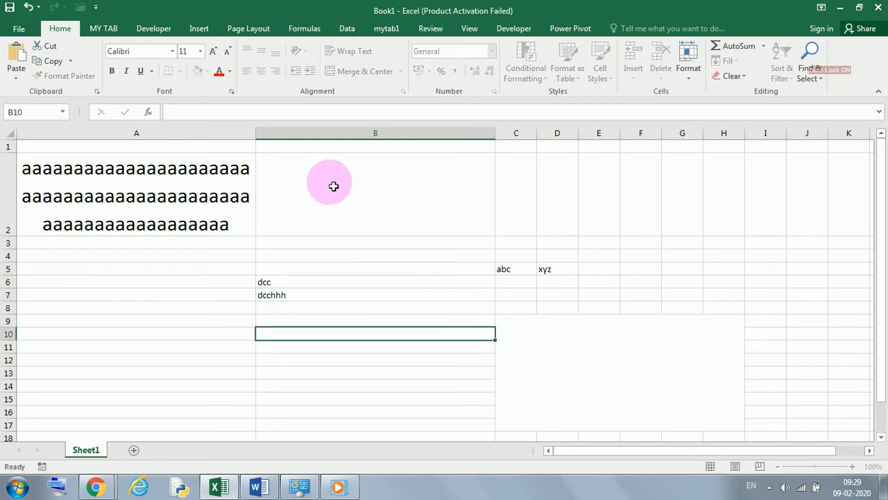
Clear the contents of the whole column B
left_click(352, 135)
right_click(353, 144)
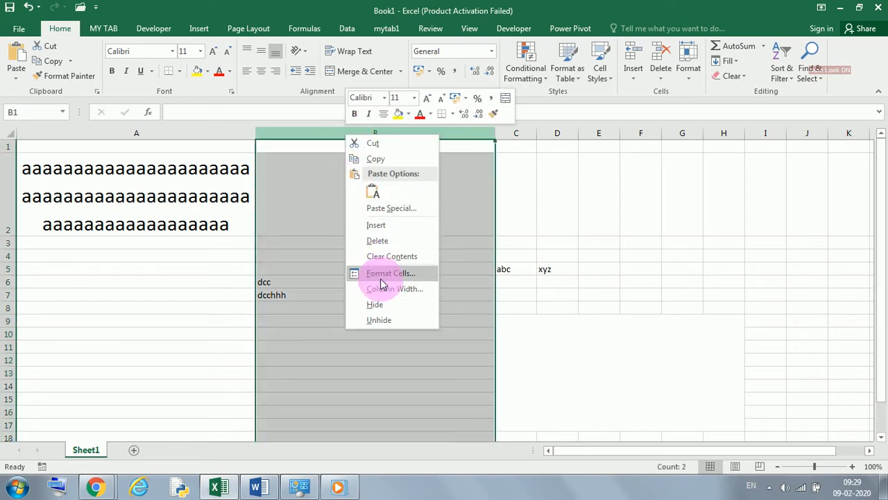
left_click(393, 262)
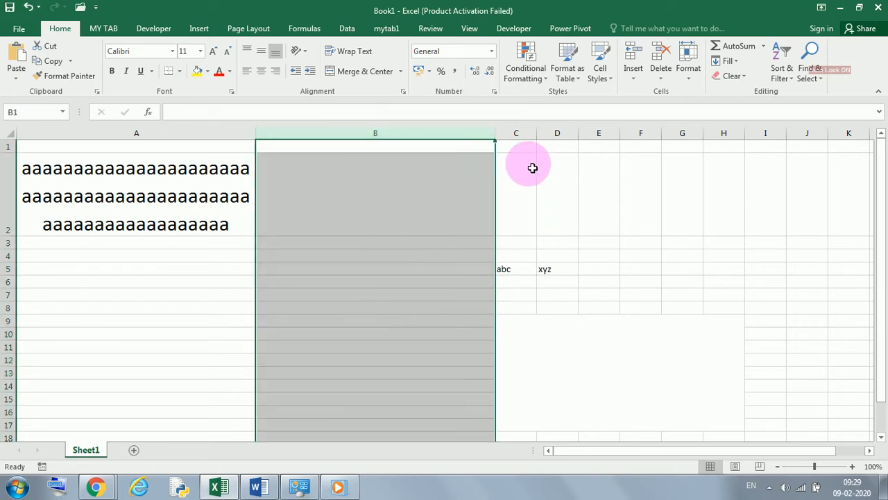
Try again to clear column C's contents, check the merged block starting in C9, and select cell B6
left_click(525, 135)
right_click(526, 136)
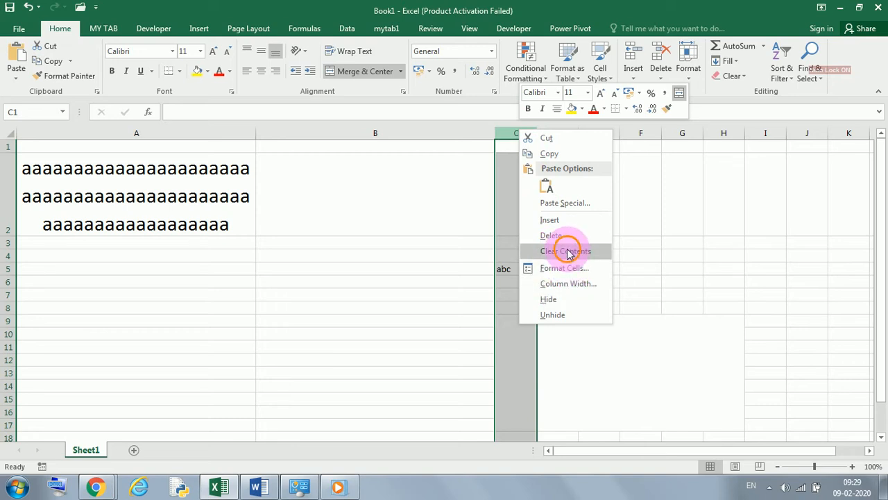
left_click(570, 251)
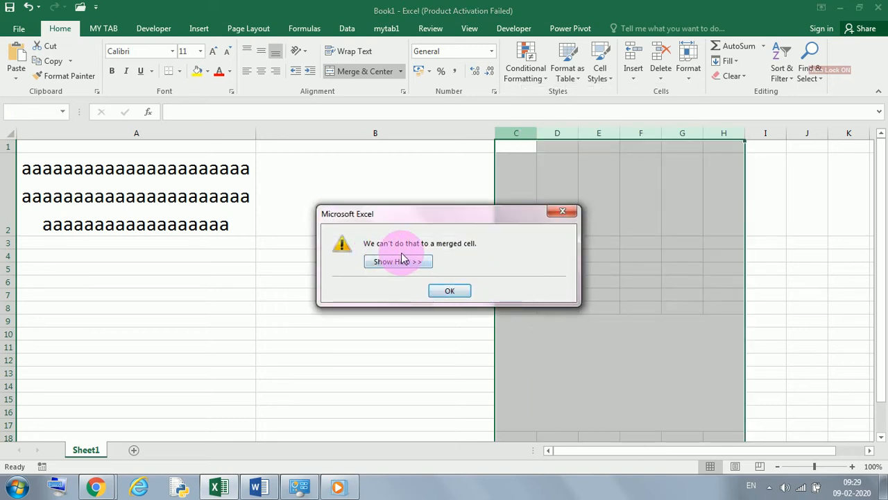
left_click(450, 292)
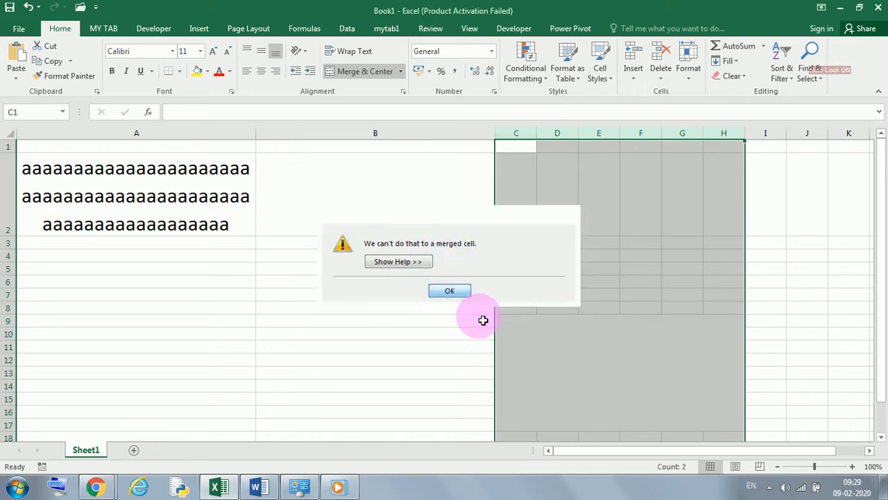
left_click(596, 369)
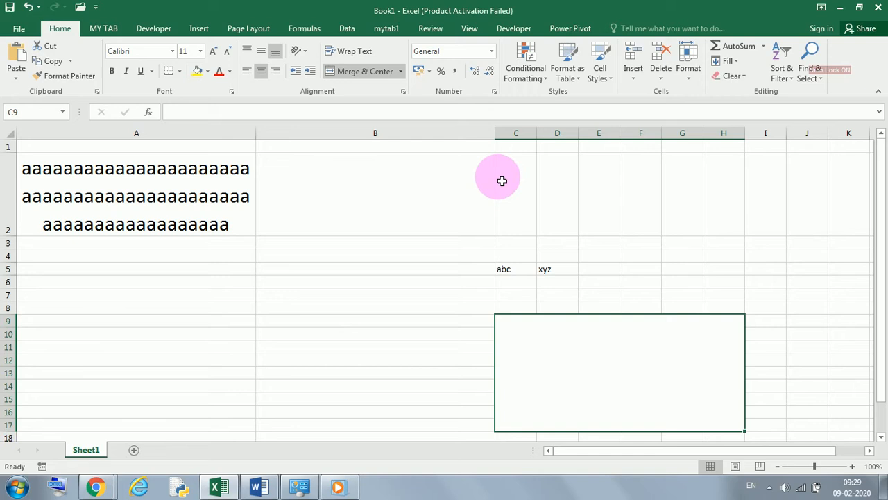
left_click(468, 283)
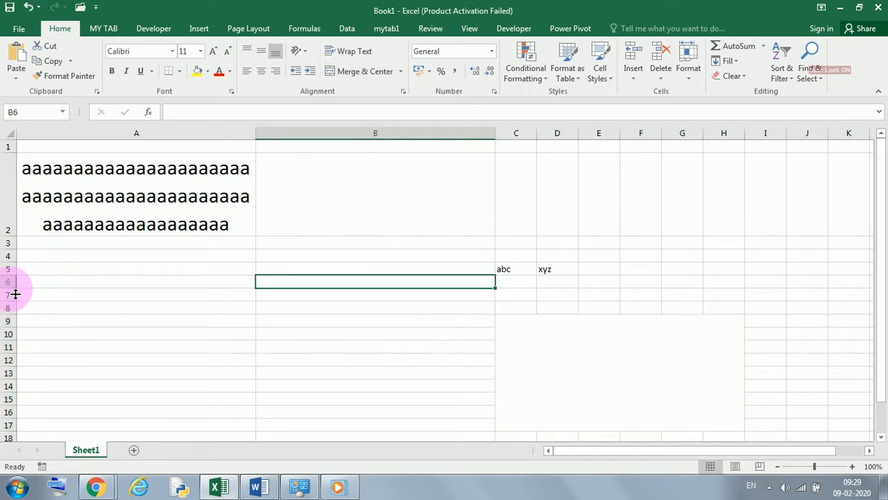
Delete the empty row 4 above the row containing "abc" and "xyz"
left_click(9, 255)
right_click(9, 255)
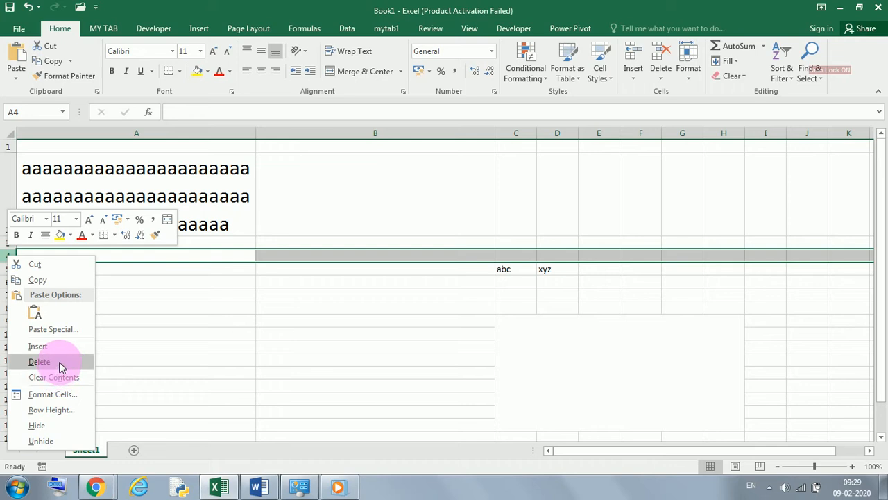
left_click(220, 309)
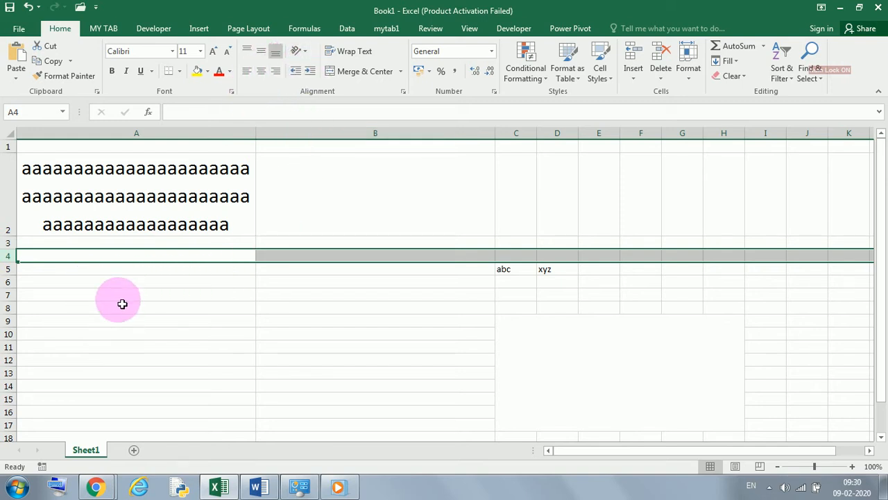
right_click(9, 257)
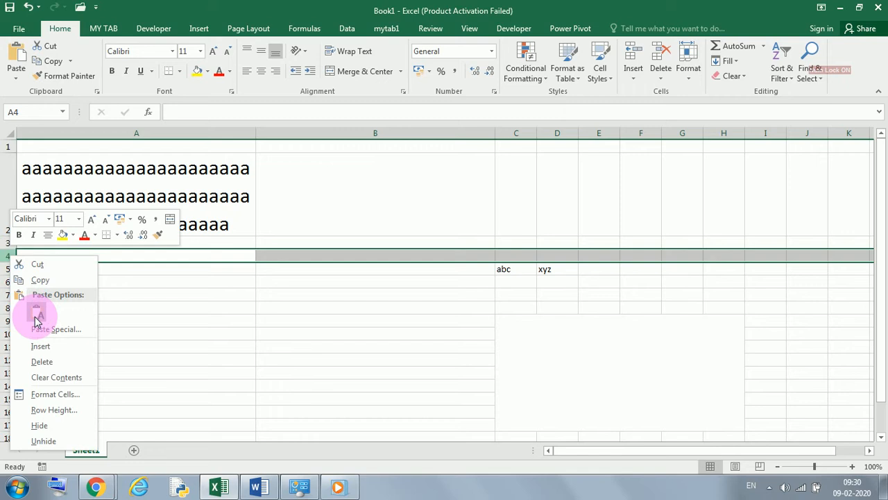
left_click(43, 362)
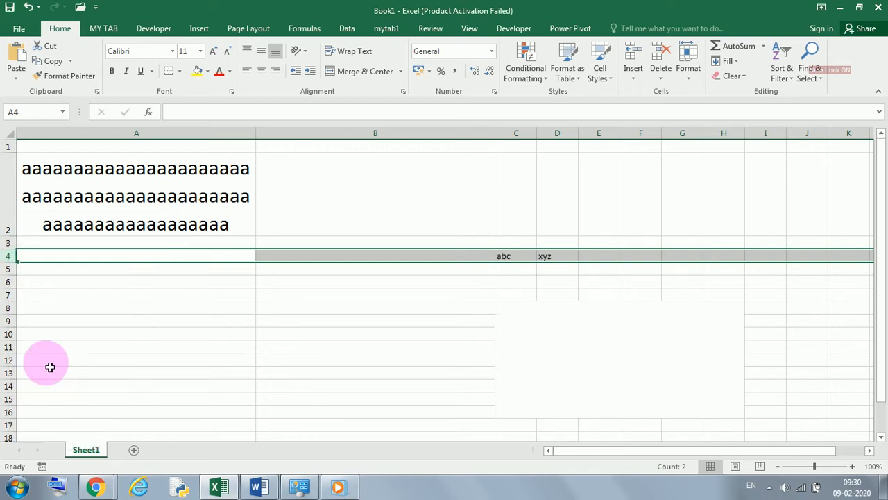
Delete the empty row 3 directly below the large wrapped text
left_click(15, 269)
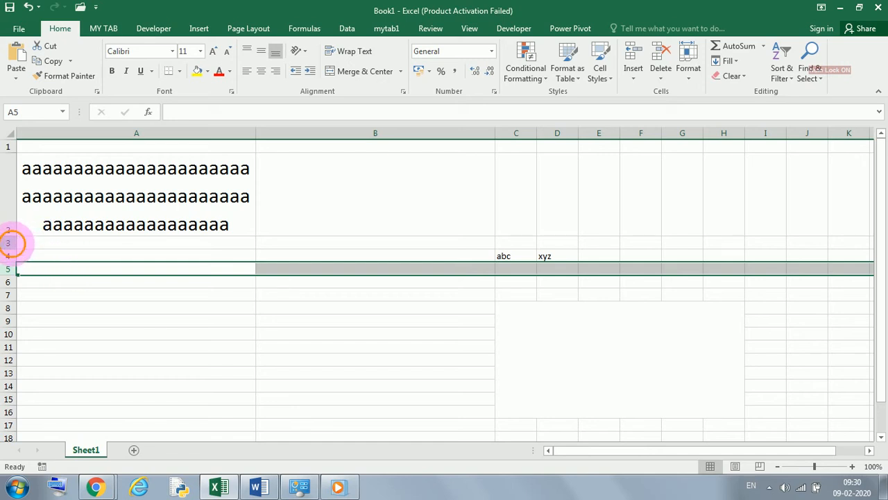
left_click(12, 242)
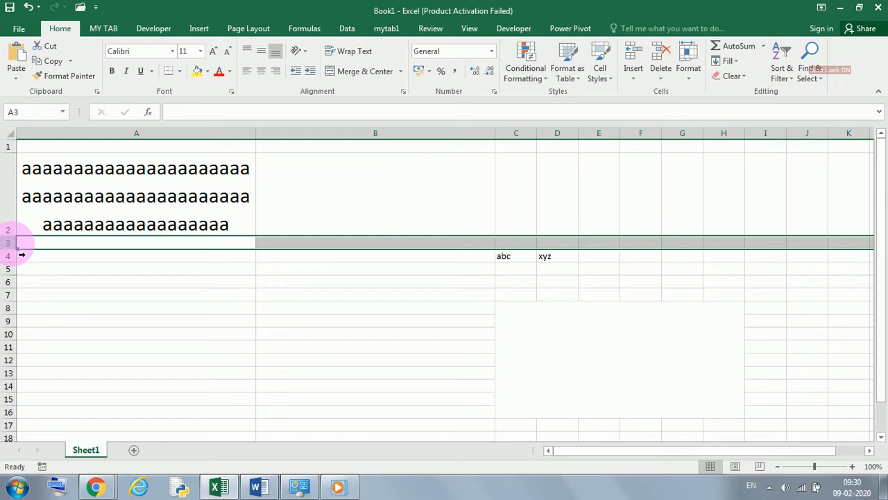
key("ctrl+minus")
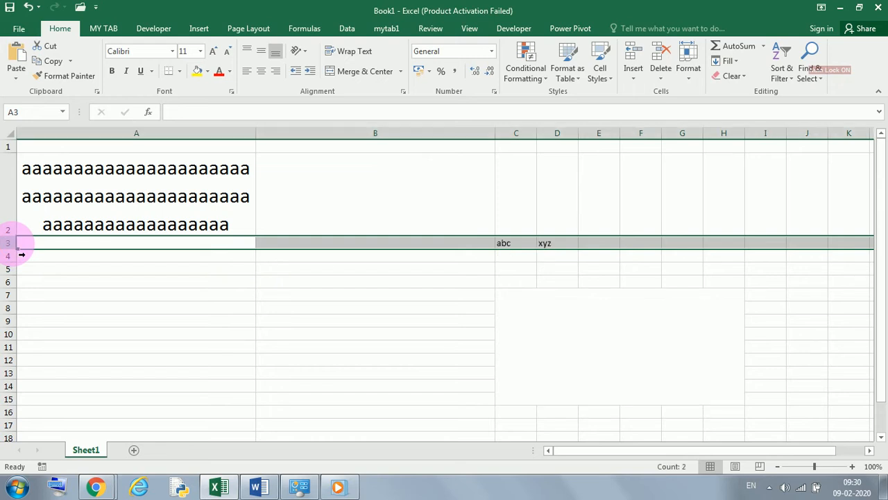
left_click(93, 281)
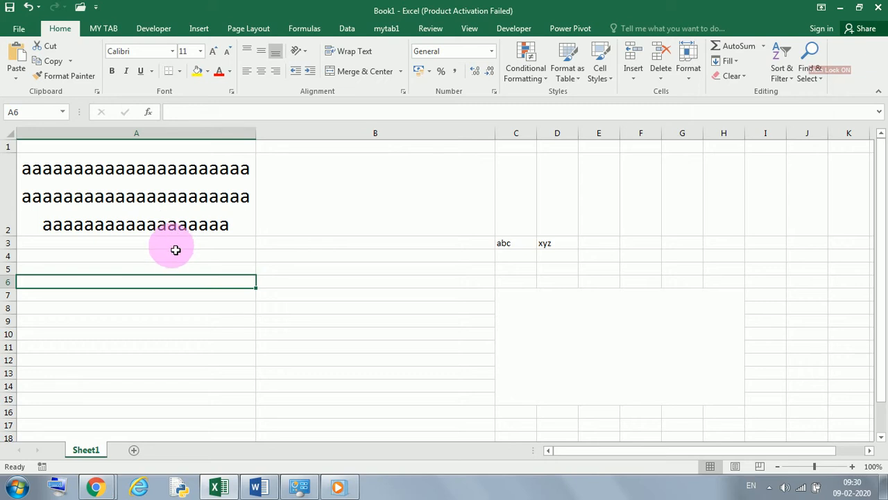
Clear the contents of row 3, which holds "abc" and "xyz", without removing the row
right_click(10, 256)
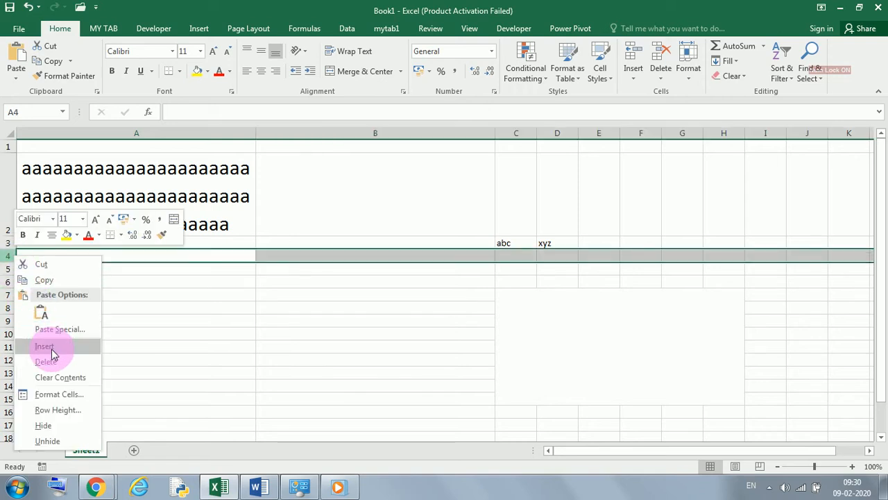
left_click(12, 254)
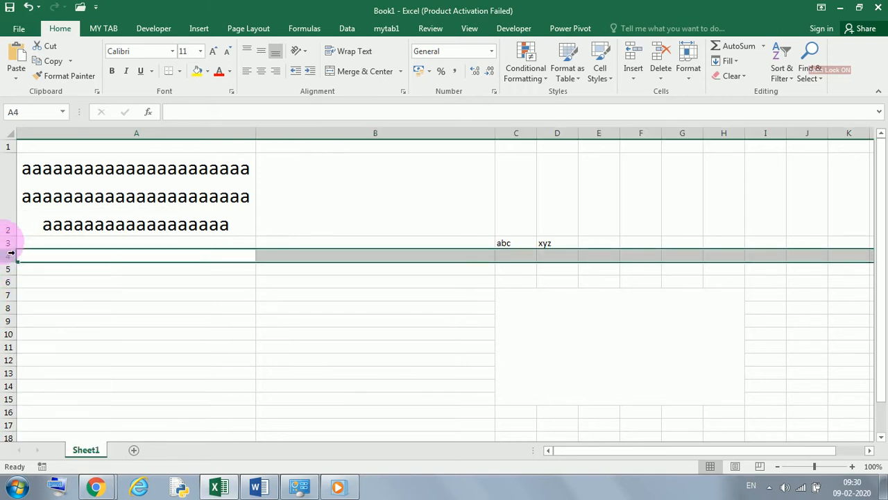
left_click(10, 243)
right_click(12, 243)
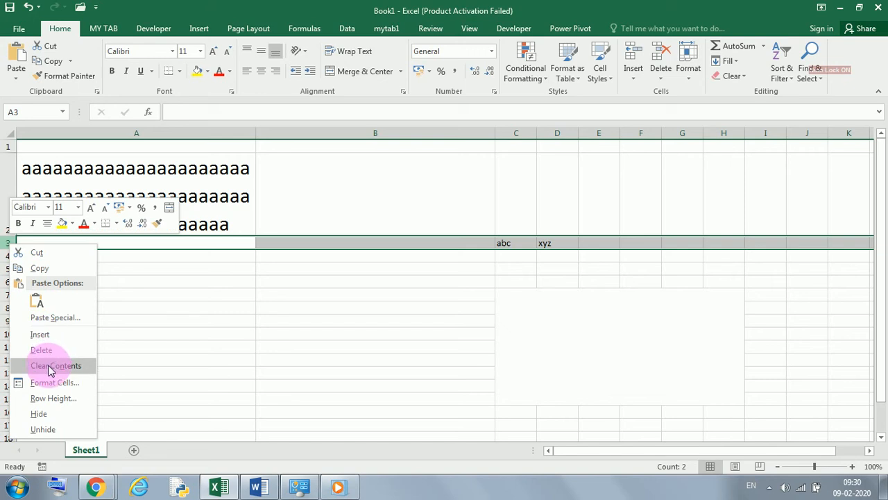
left_click(50, 365)
left_click(83, 333)
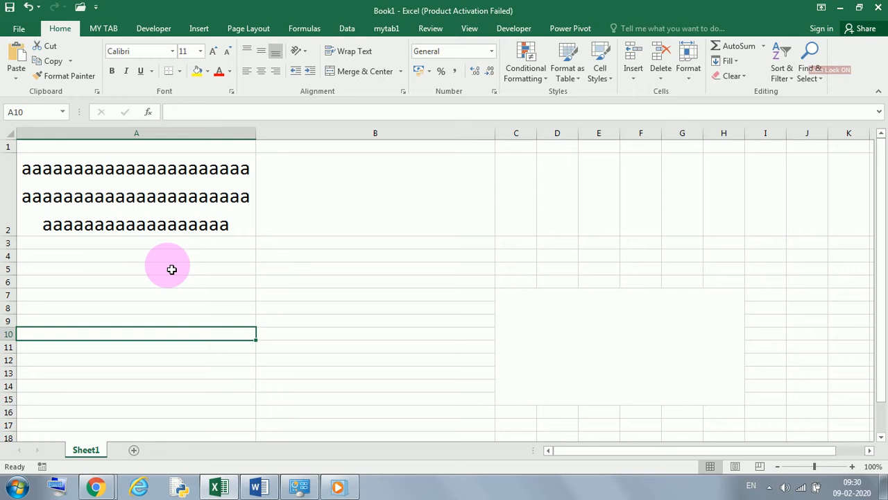
Unmerge the merged block C7:H15 into separate cells, and select the wrapped text cell A2
left_click(281, 294)
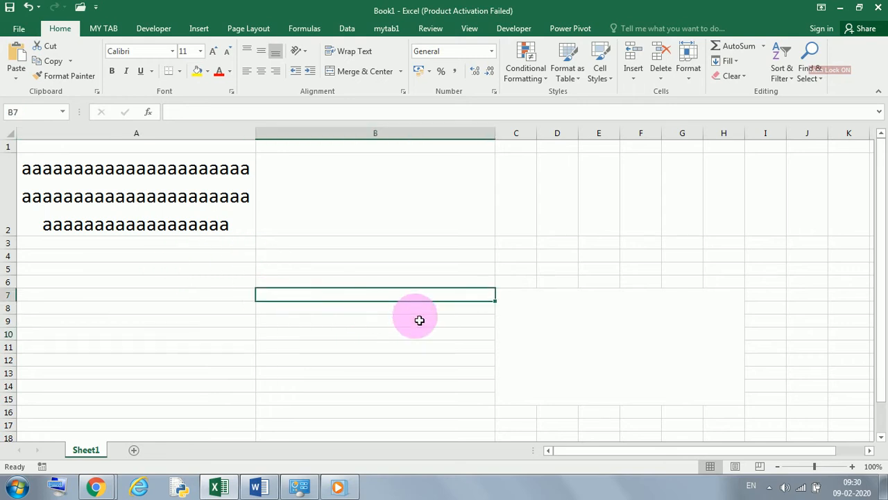
left_click(532, 315)
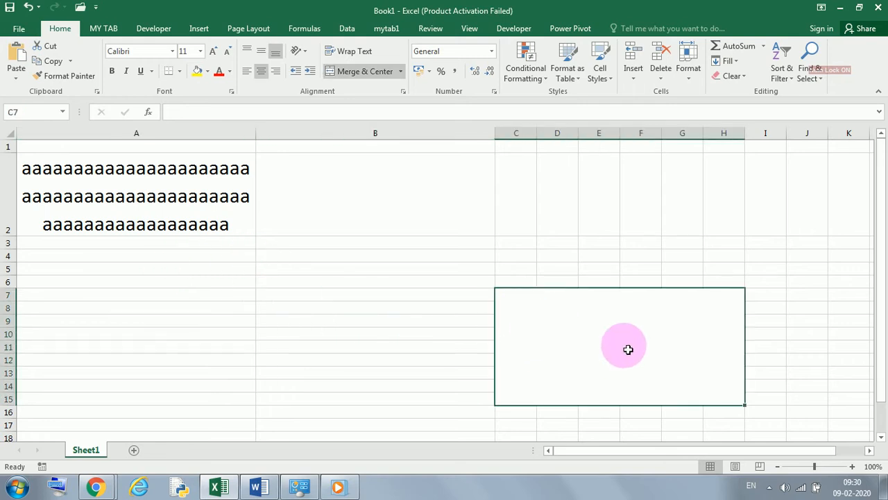
left_click(363, 71)
left_click(600, 338)
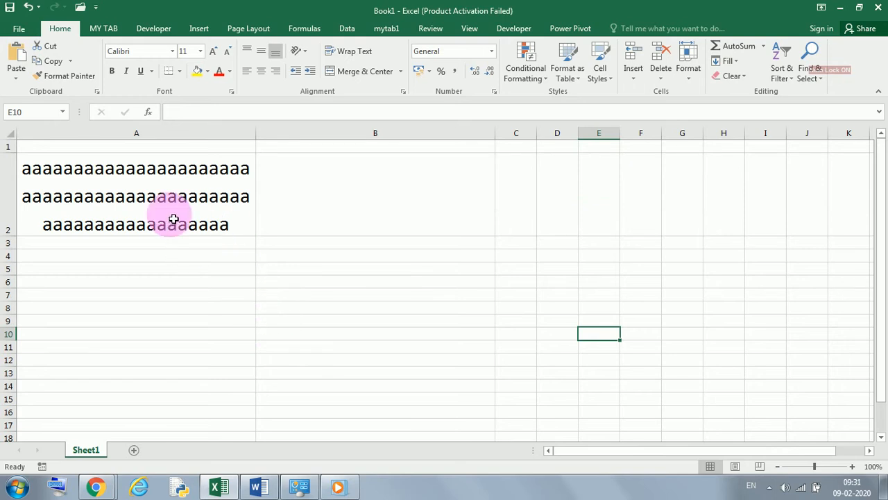
left_click(199, 310)
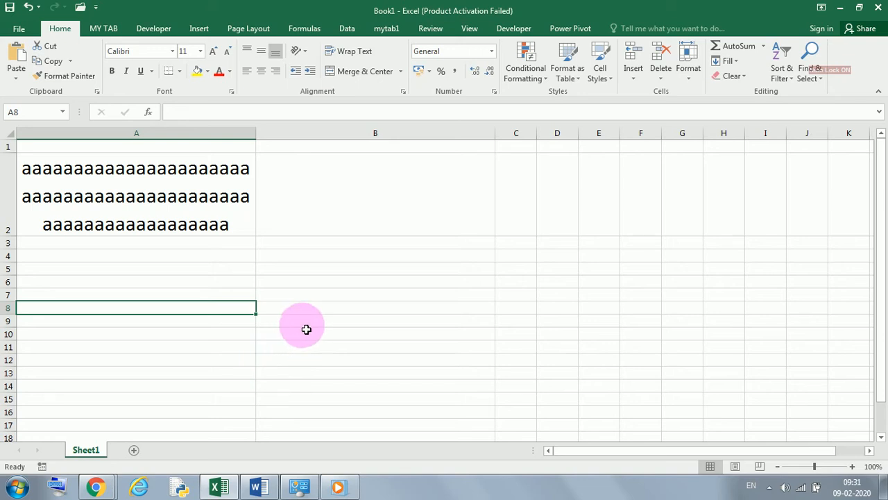
left_click(199, 206)
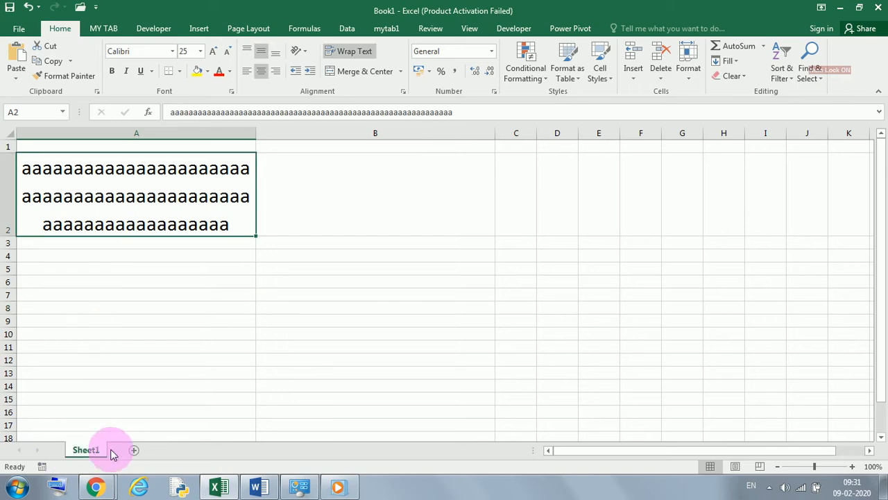
Add a new worksheet and enter the headers "slno" in C6 and "name" in D6
left_click(134, 450)
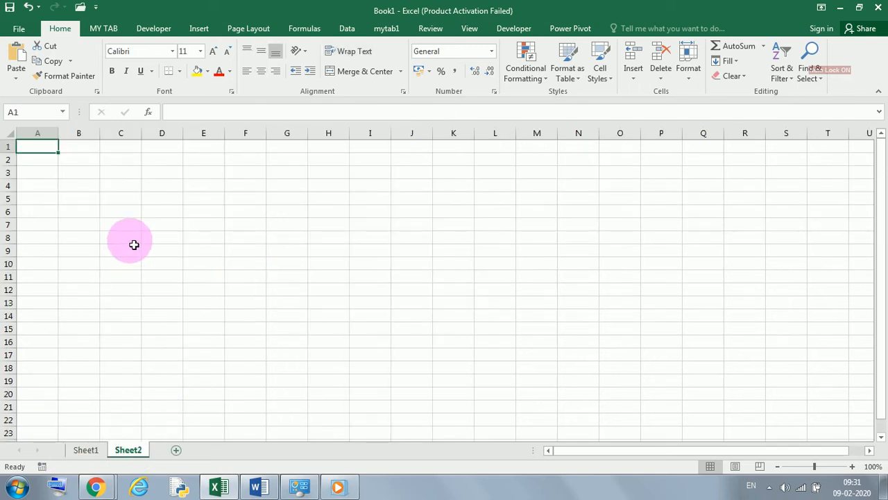
left_click(121, 211)
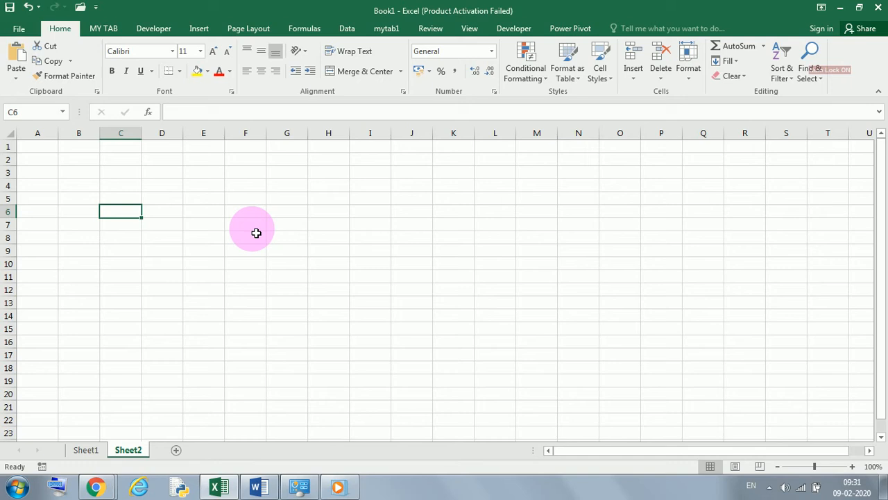
type("sn")
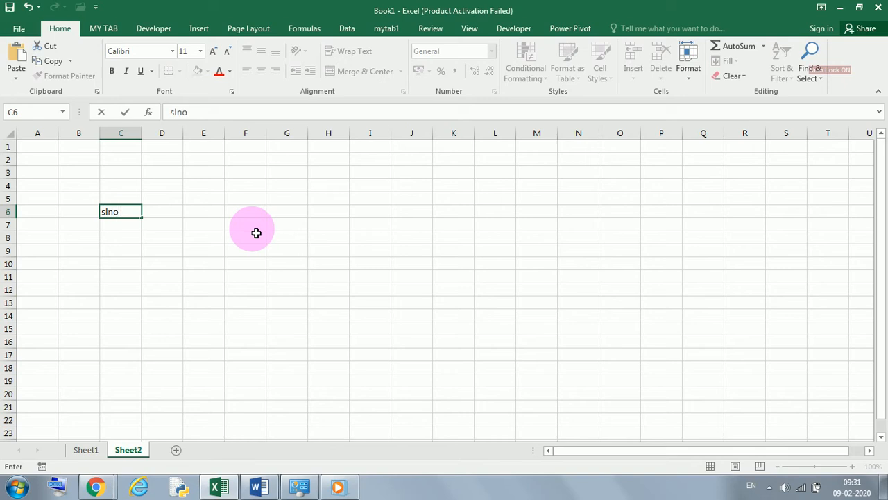
key("Tab")
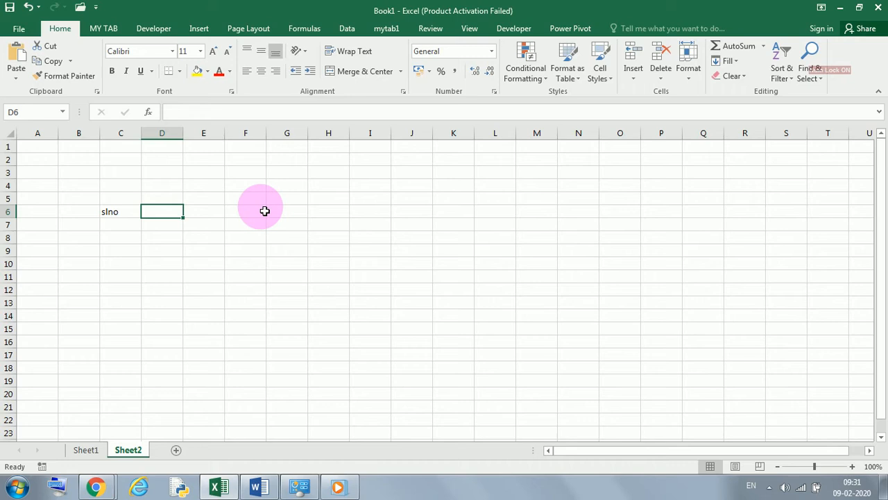
type("name")
key("Return")
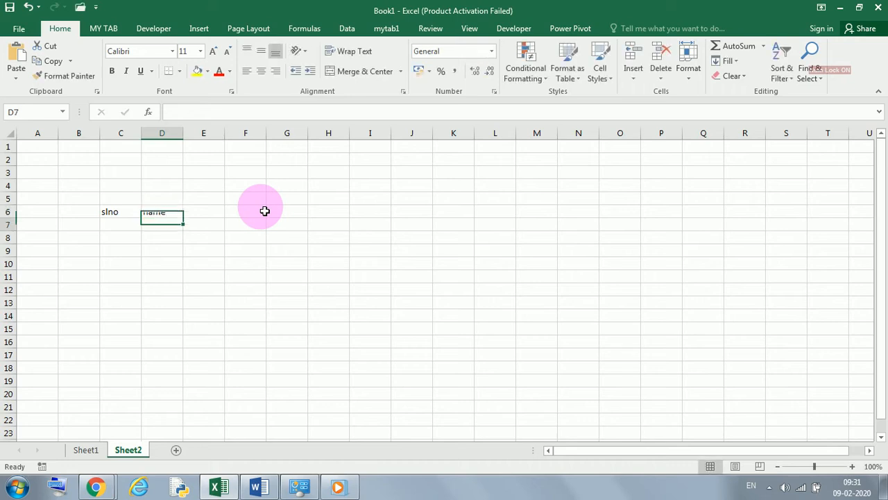
key("Up")
Enter the headers "qty" in E6, "price" in F6 and "total" in G6
left_click(264, 211)
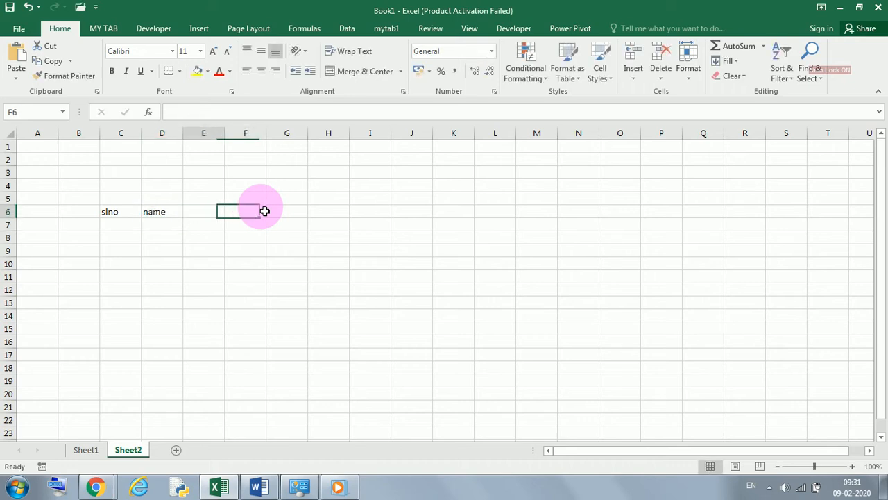
key("Left")
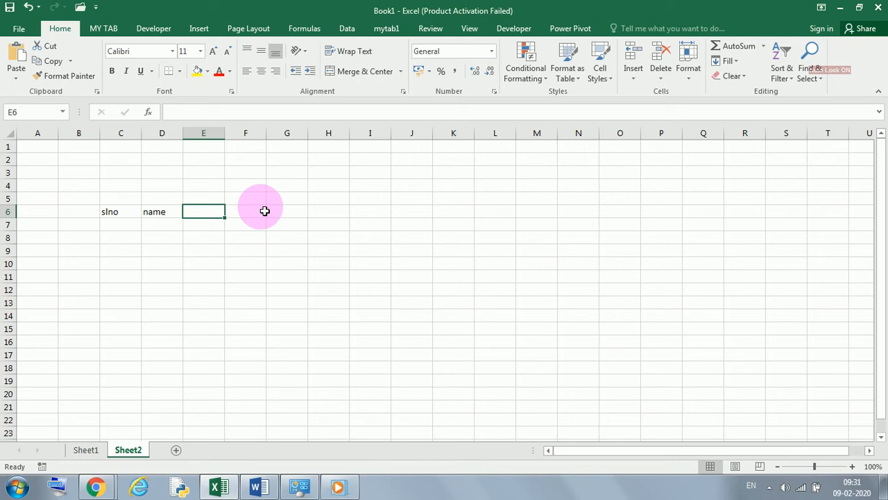
type("qty")
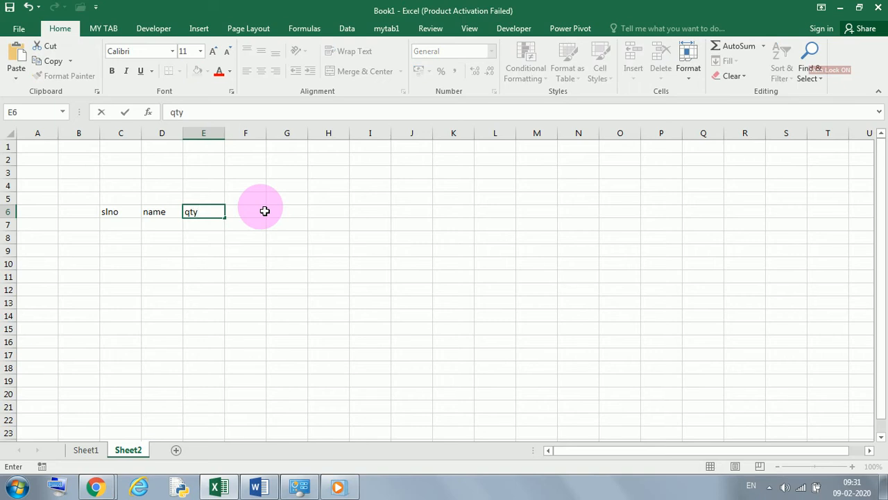
left_click(265, 211)
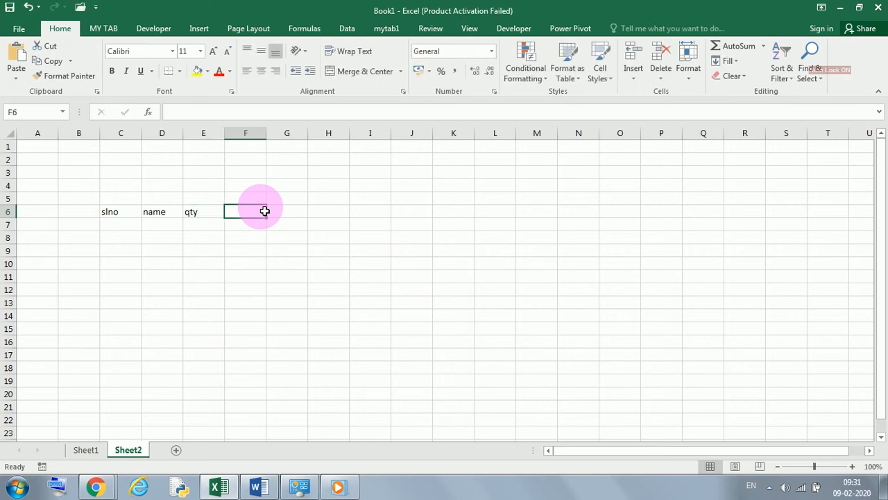
type("price")
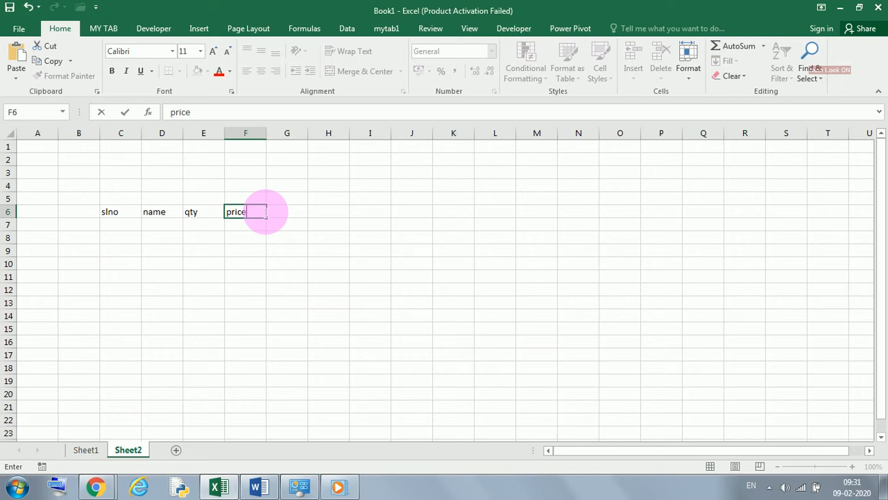
key("Tab")
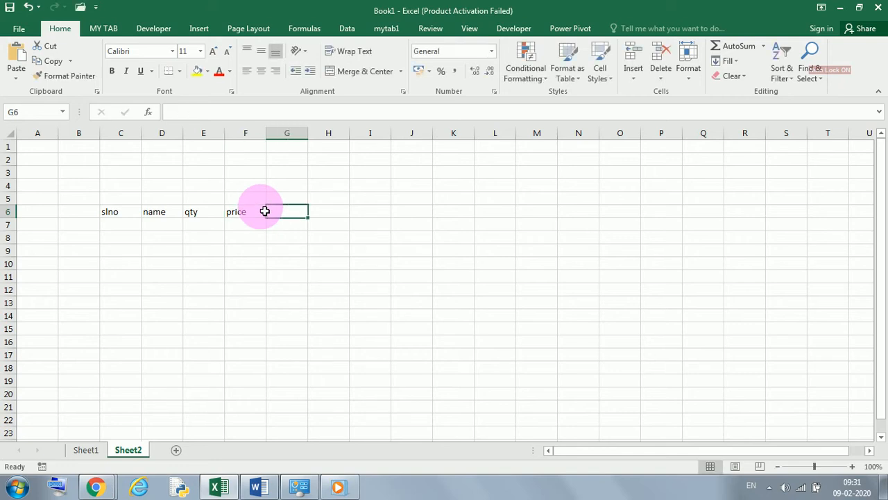
type("total")
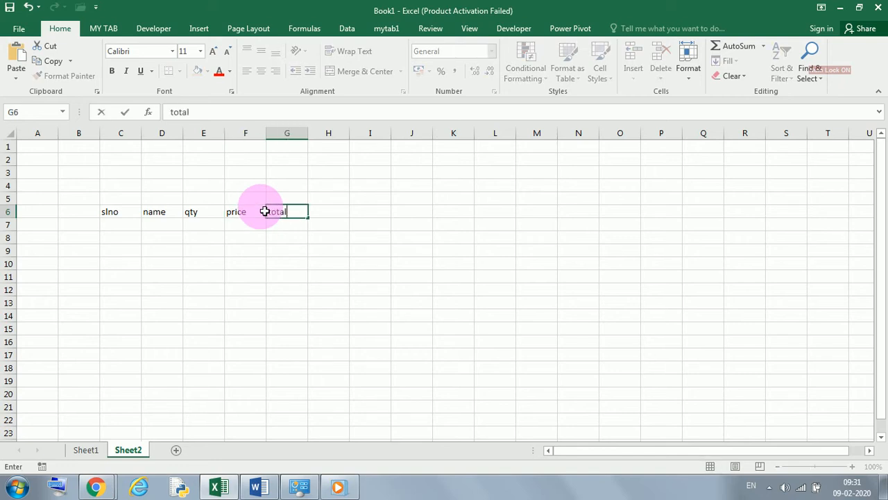
left_click(212, 278)
Enter 1 and 2 in C7 and C8, and fill the number series down to 7 in C13
left_click(129, 224)
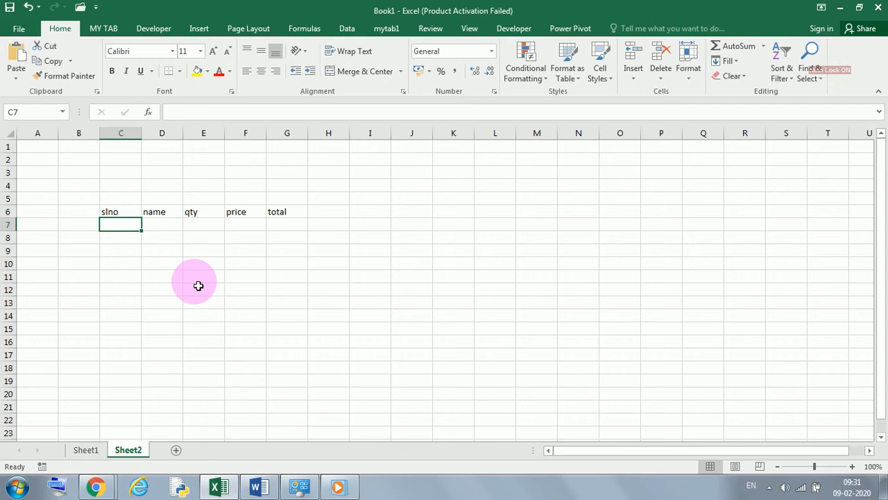
type("1")
key("Return")
type("2")
key("Return")
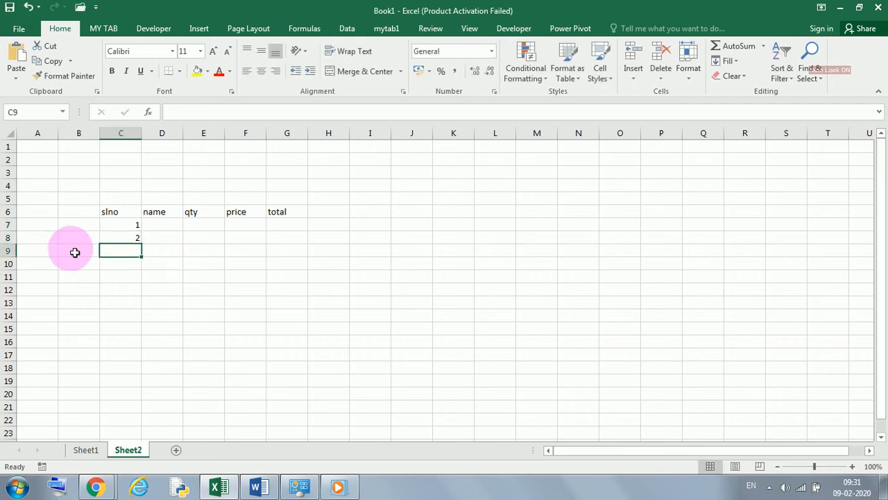
left_click_drag(123, 229, 150, 305)
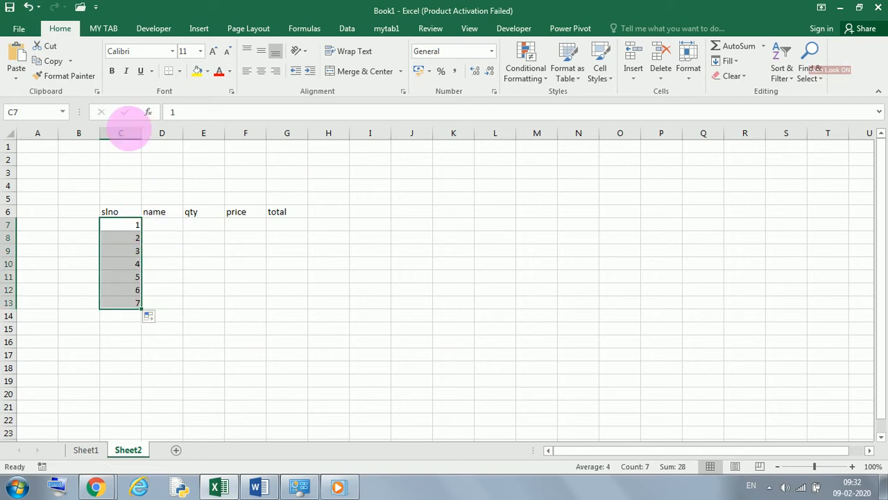
Center the contents of columns C to G horizontally and apply all borders to the table range C6:G13
left_click_drag(135, 145, 288, 147)
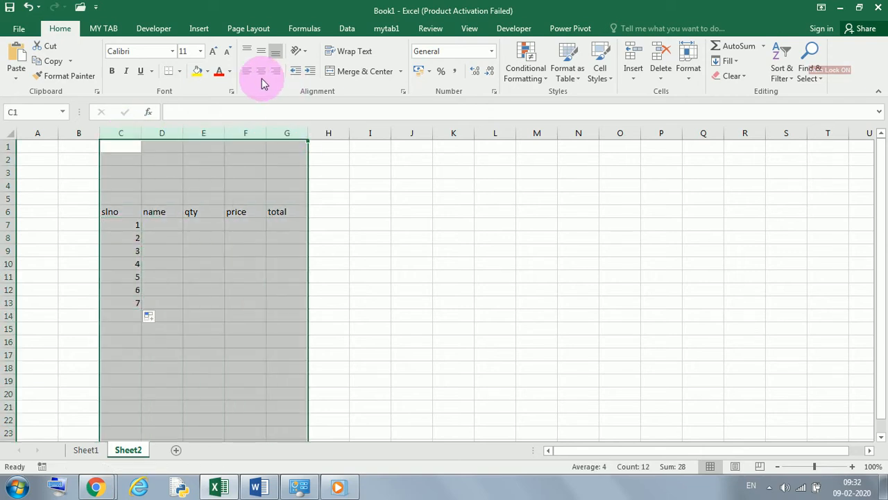
left_click(259, 73)
left_click_drag(129, 216, 287, 307)
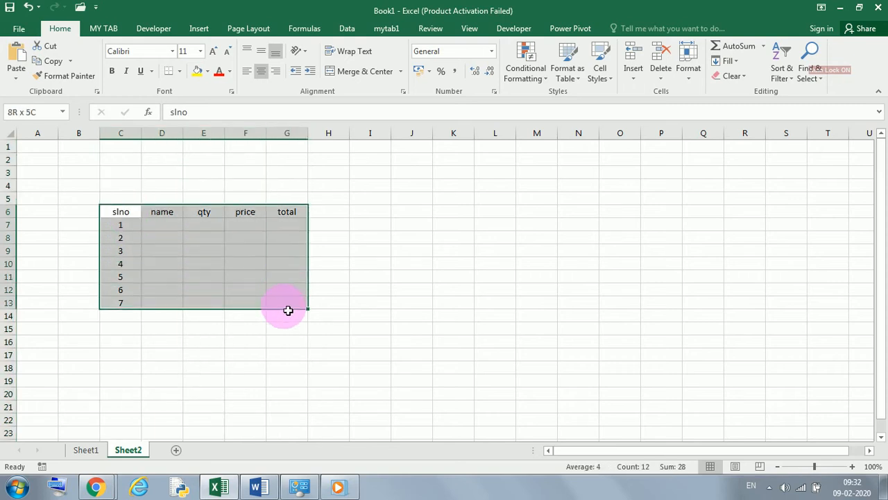
left_click(179, 71)
left_click(201, 181)
left_click(369, 276)
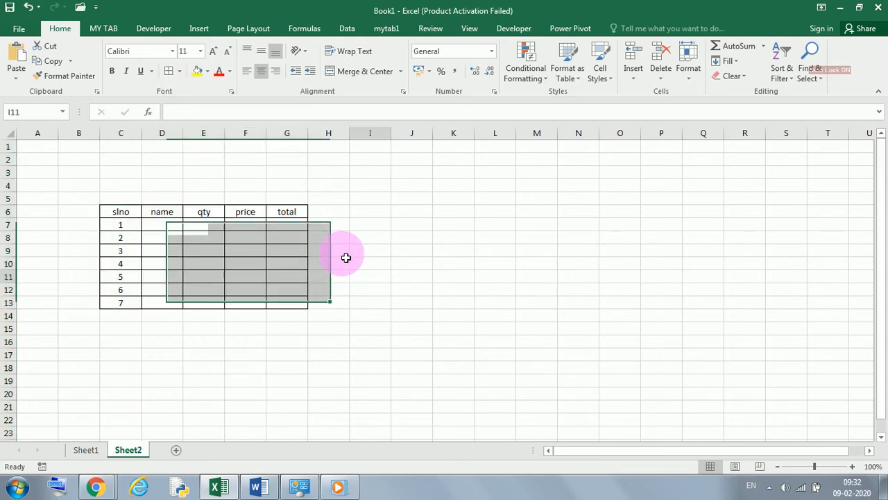
Make the header row C6:G6 bold and set its font size to 15
left_click_drag(122, 212, 297, 213)
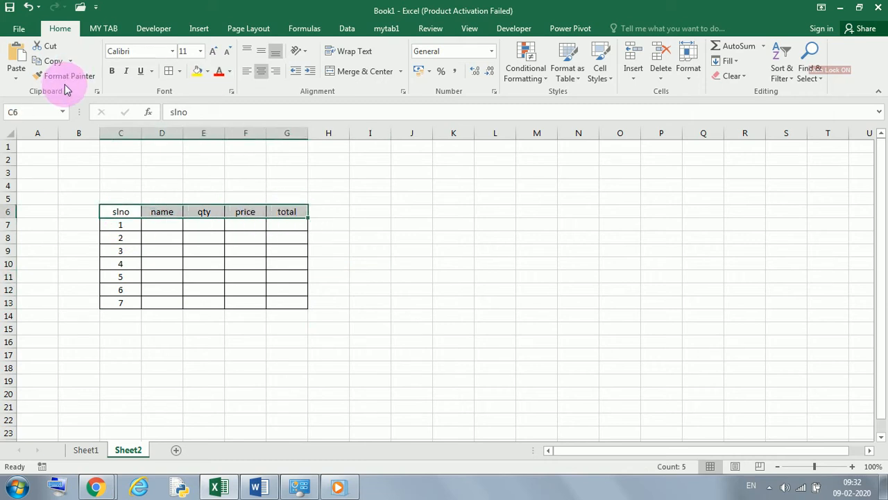
left_click(112, 72)
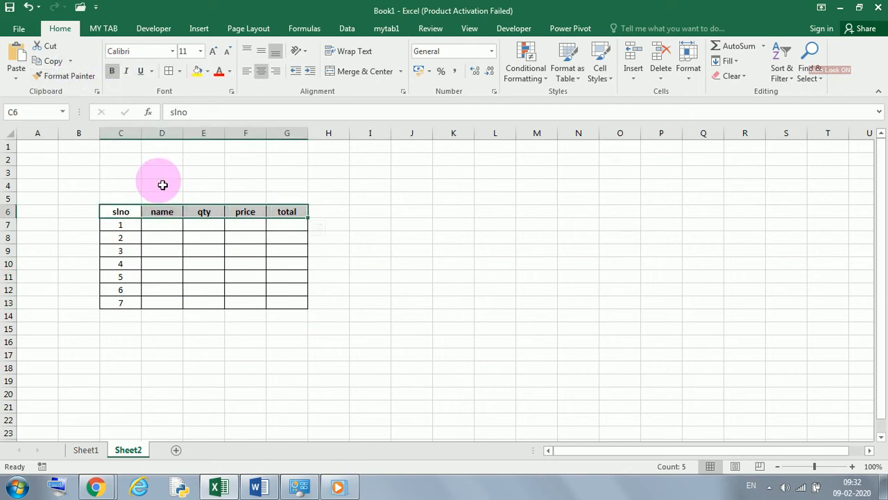
left_click(197, 56)
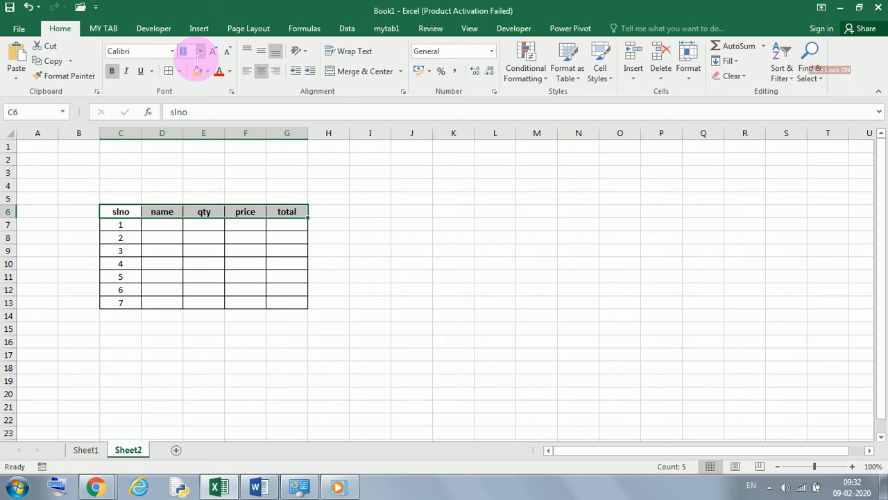
type("14")
key("Return")
left_click(184, 267)
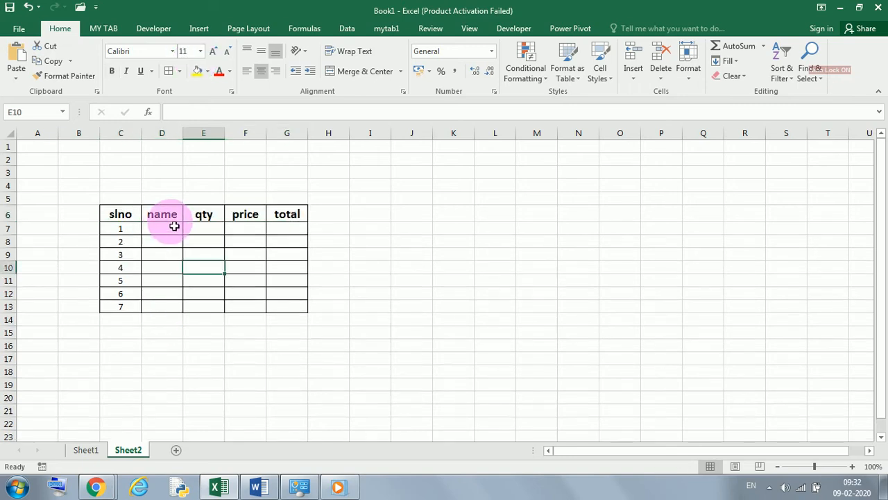
Fill the header row C6:G6 with a light gray background color
left_click_drag(122, 214, 288, 211)
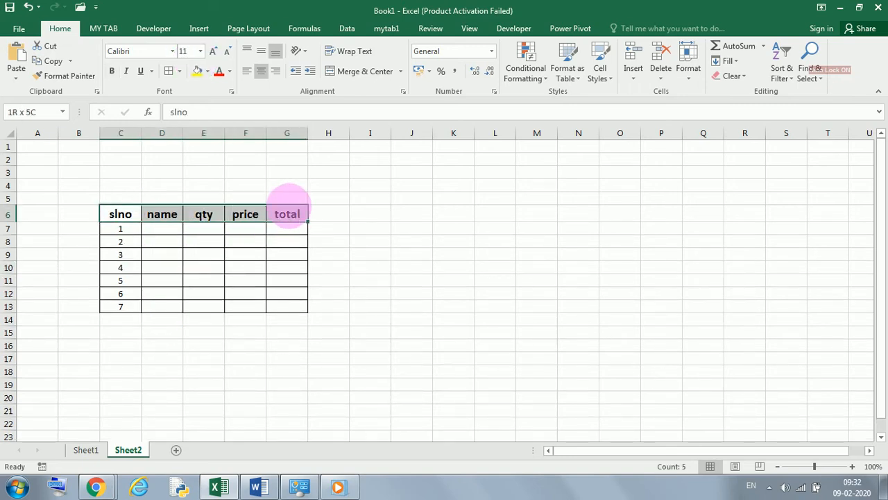
left_click(207, 71)
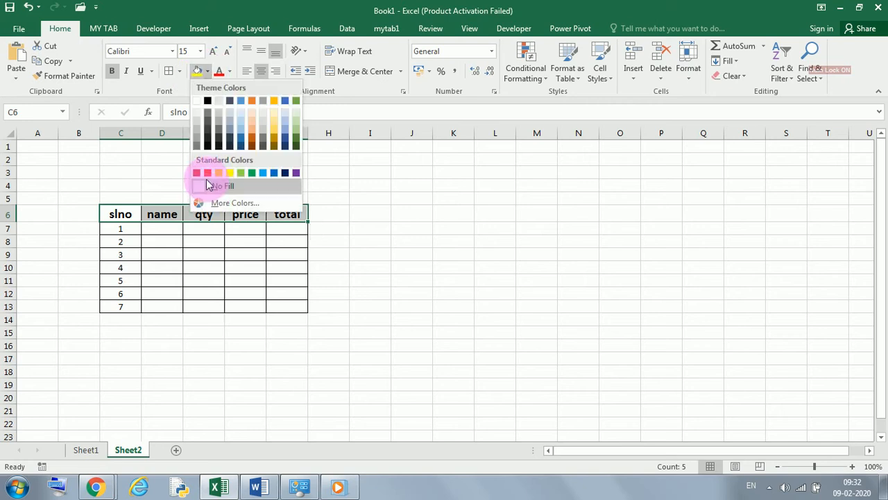
left_click(197, 123)
left_click(202, 255)
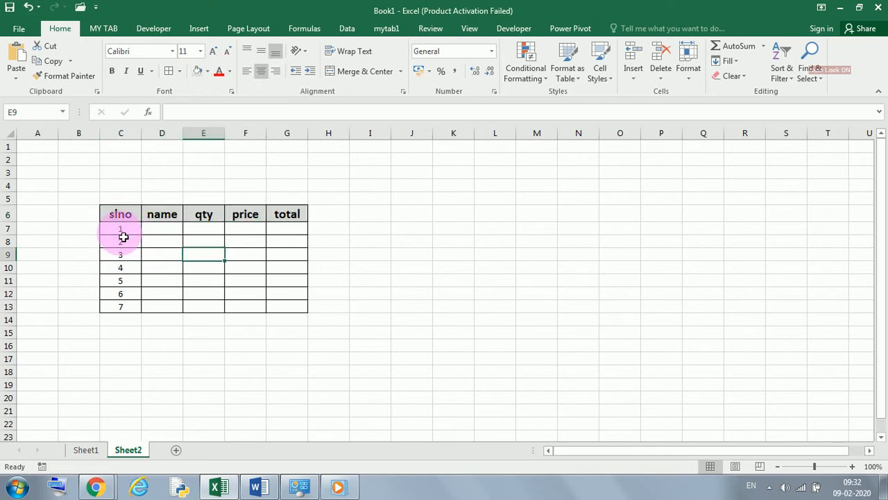
Fill the table body C7:G13 with a very light gray, paler than the header fill
left_click_drag(121, 232, 303, 317)
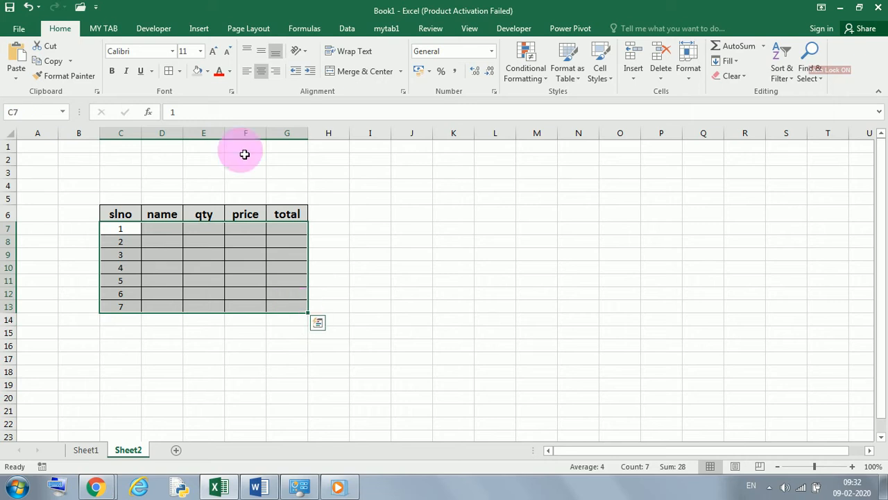
left_click(206, 71)
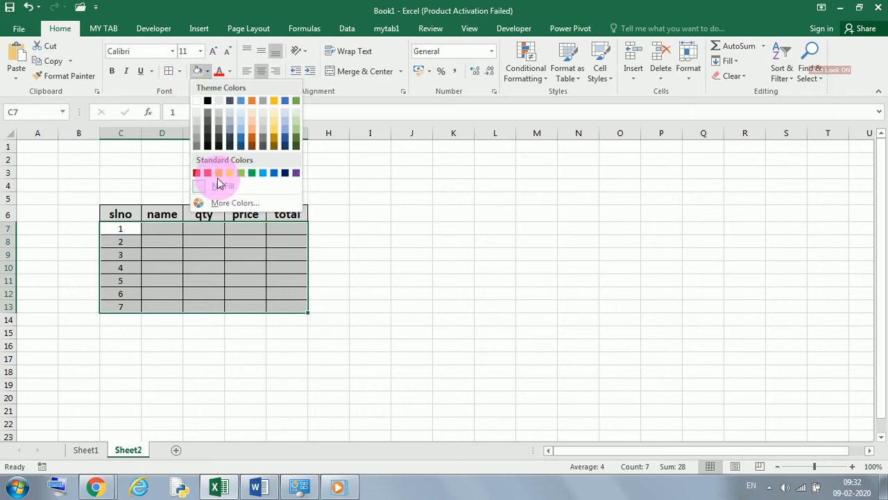
left_click(265, 114)
left_click(453, 306)
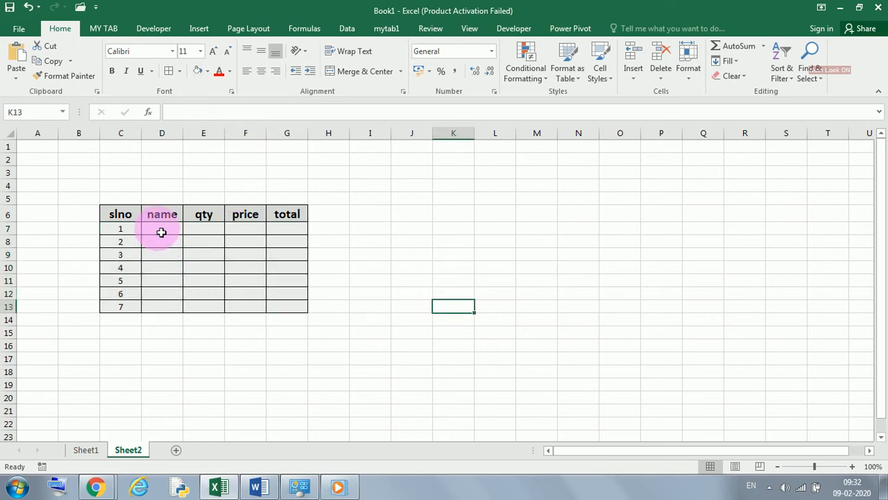
Widen column D to about twice its width and enter the names ABC, XYZ and PQR in D7 to D9
left_click(169, 235)
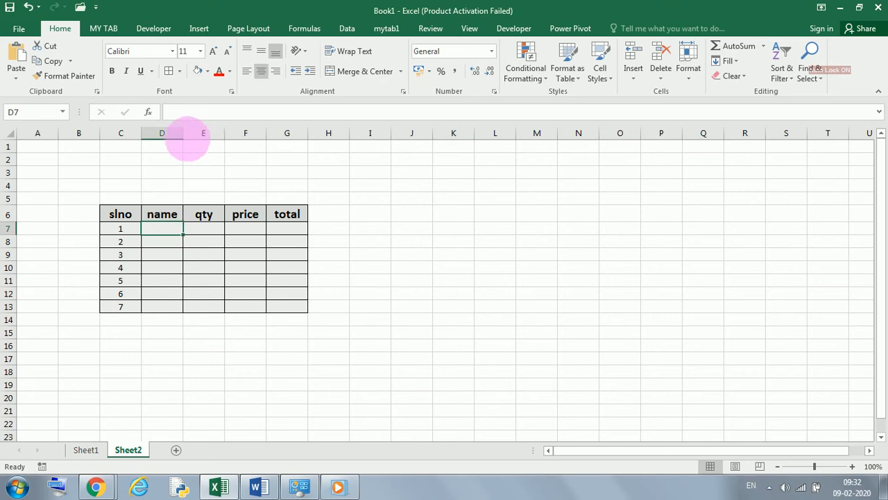
left_click_drag(183, 133, 229, 132)
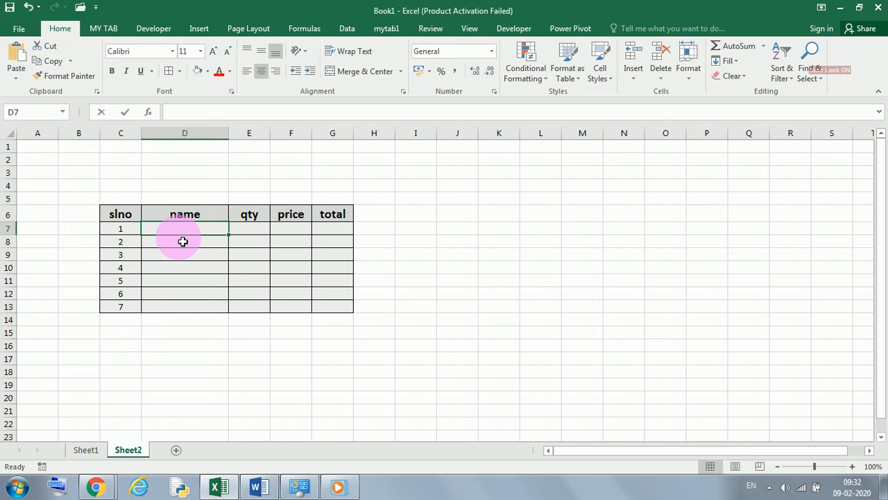
type("ab")
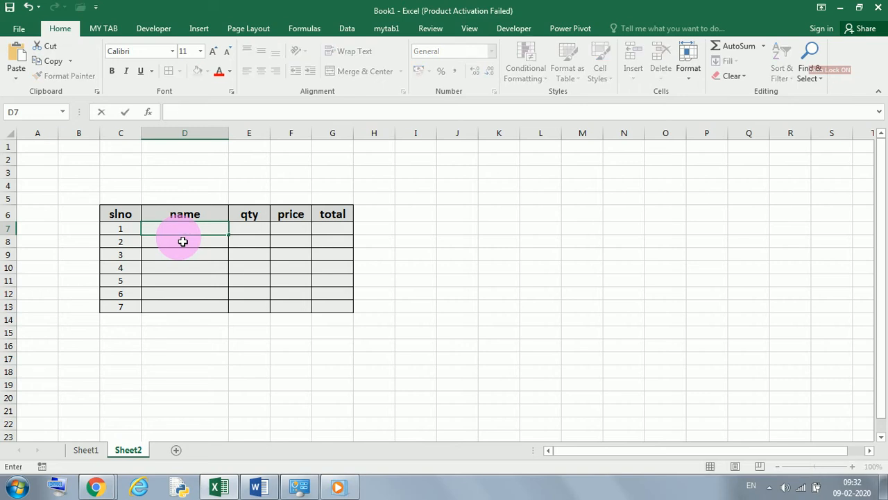
key("Caps_Lock")
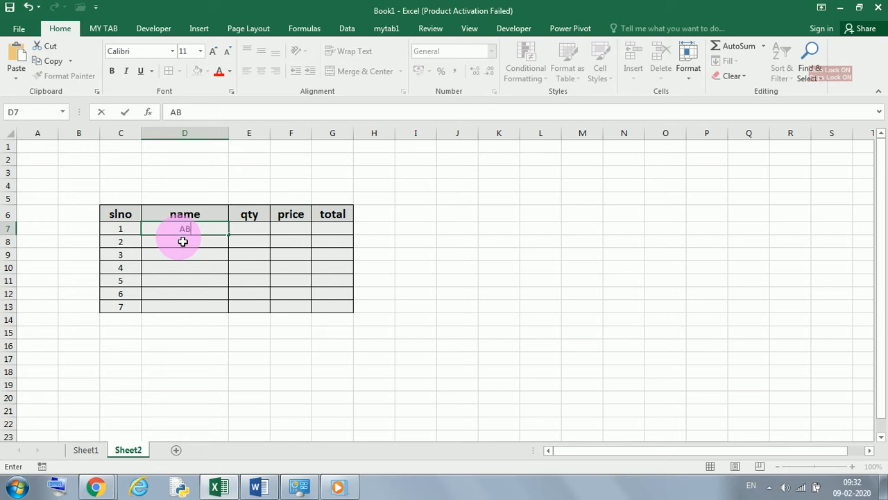
type("C")
key("Return")
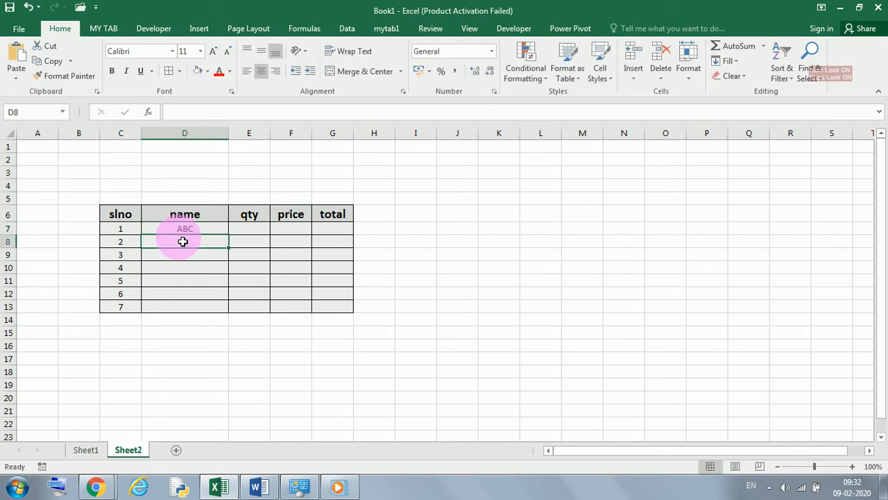
type("XYZ")
key("Return")
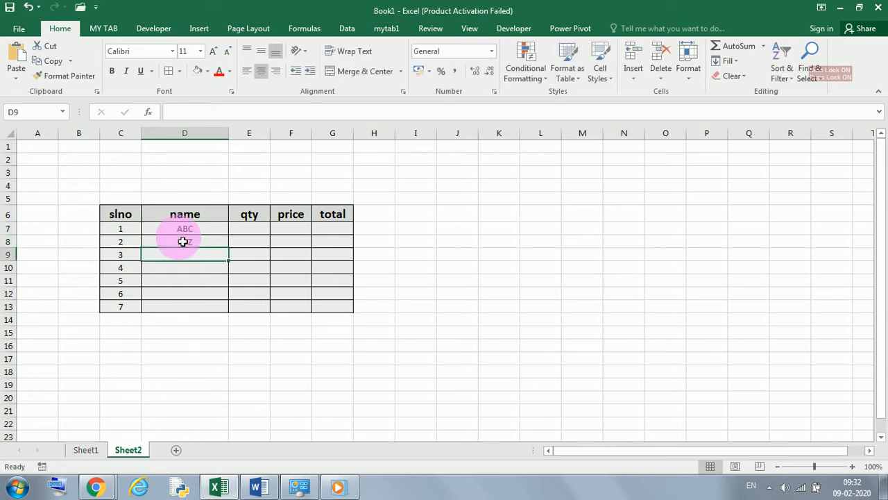
type("PQR")
key("Return")
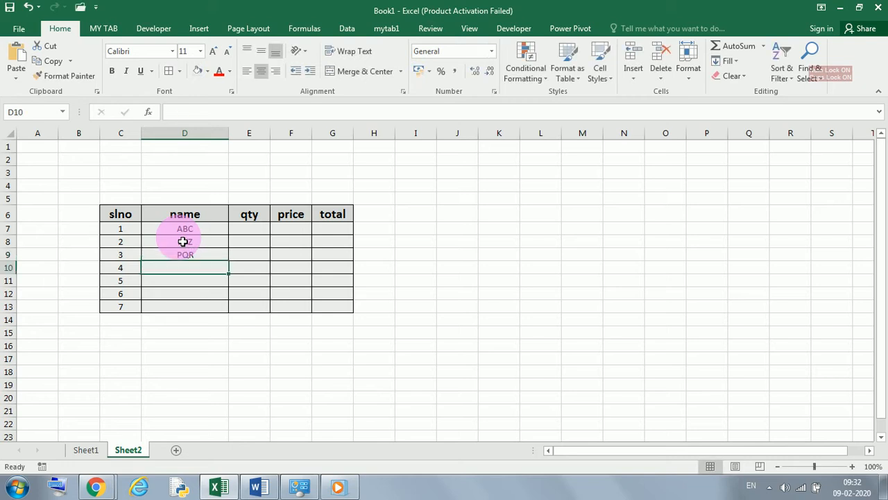
Enter the names RST, AAA, BBB and CCC in D10 to D13
type("RS")
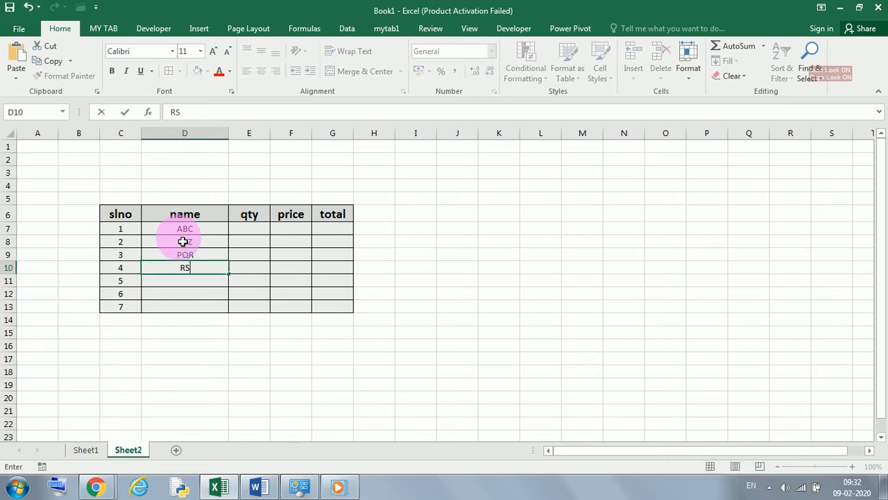
type("T")
key("Return")
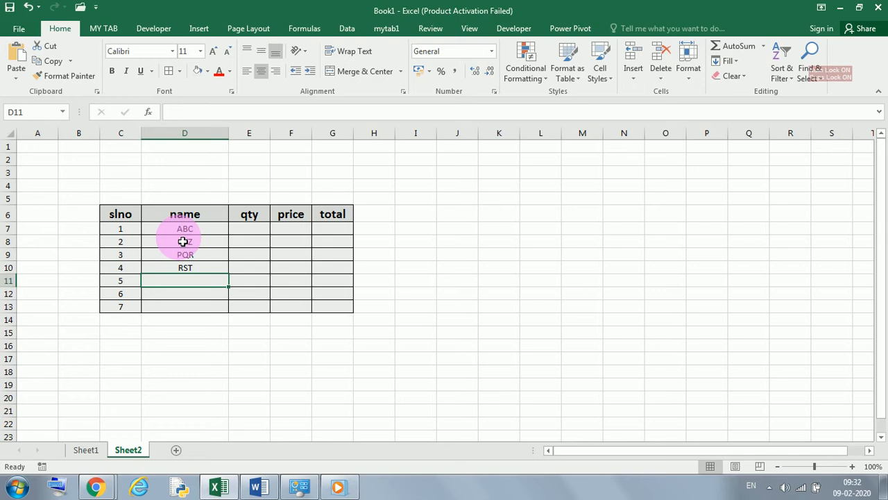
type("AAA")
key("Return")
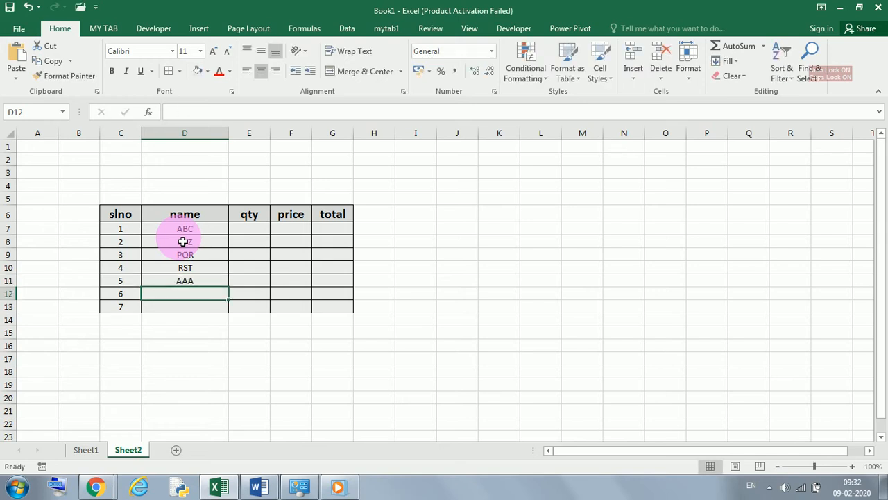
type("BBB")
key("Return")
type("CC")
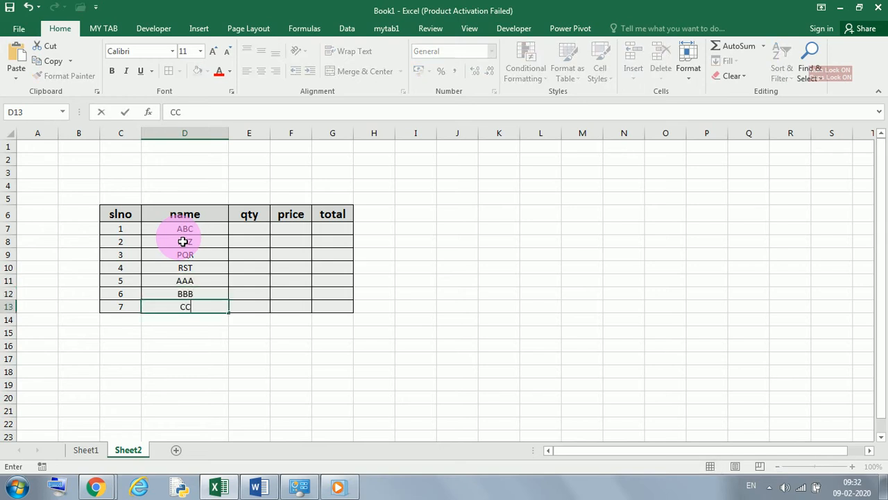
type("C")
key("Return")
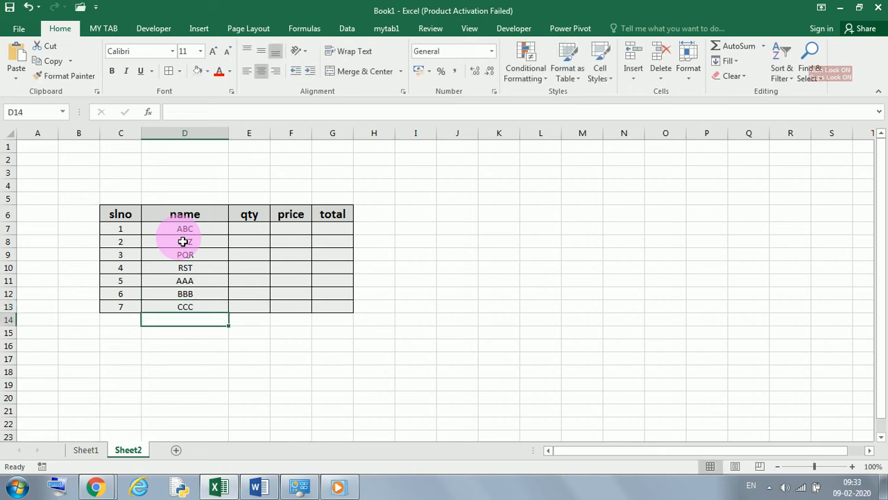
Enter the quantities 1, 2 and 5 in E7 to E9
left_click(262, 234)
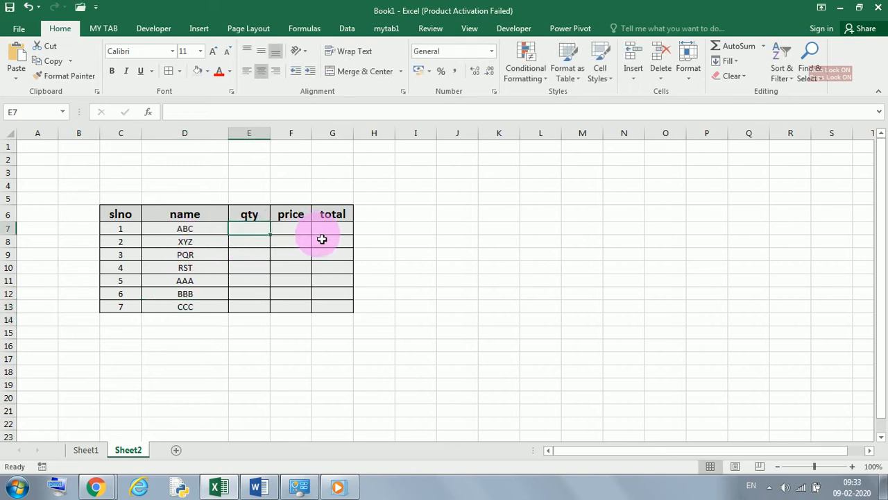
type("1")
key("Return")
type("2")
key("Return")
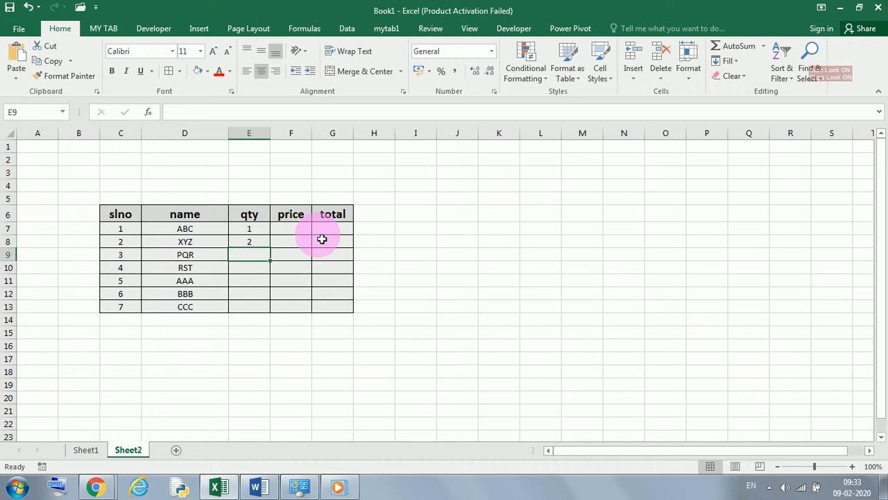
type("5")
key("Return")
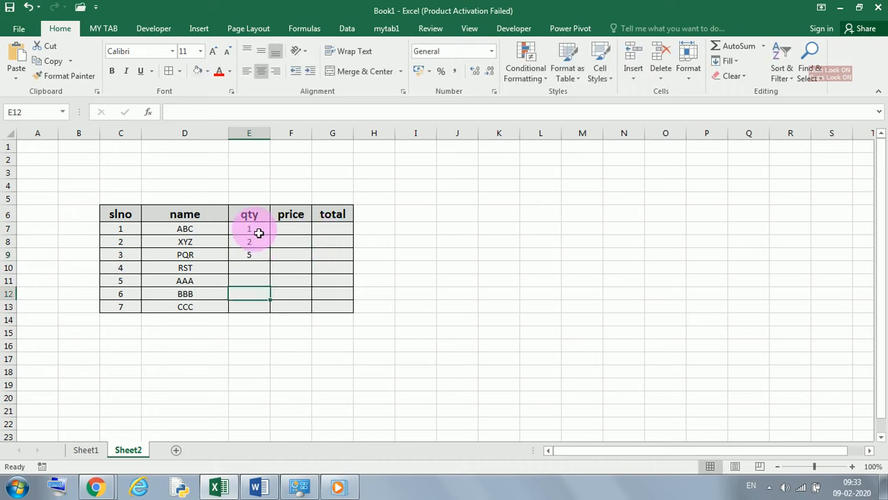
Try filling the quantity column down to E13, first as a series from E7:E9 and again from E9 alone
left_click_drag(257, 232, 286, 309)
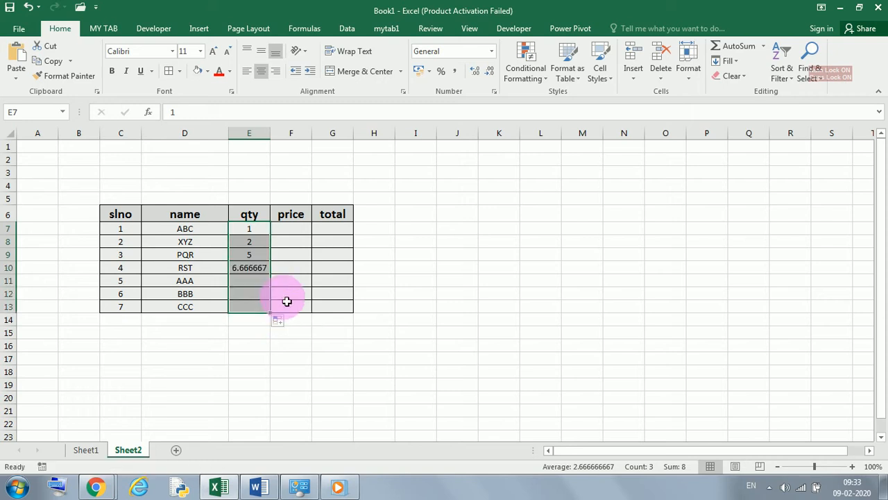
left_click(266, 268)
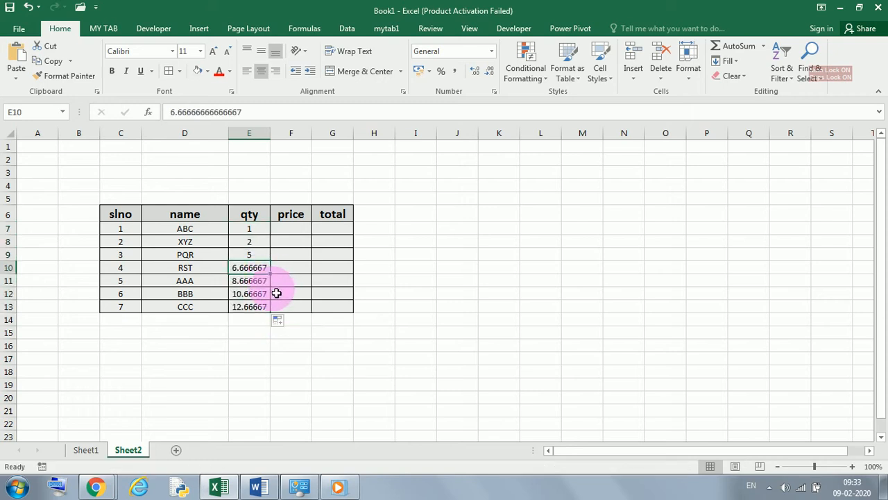
left_click(264, 256)
left_click_drag(275, 266, 276, 305)
Enter 6 in E10 and fill the series from E9:E10 down to E13
key("Down")
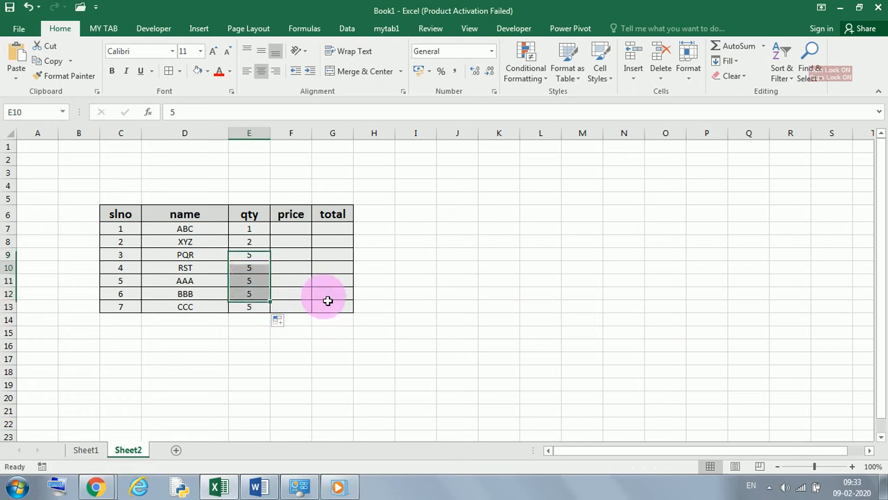
type("6")
key("Return")
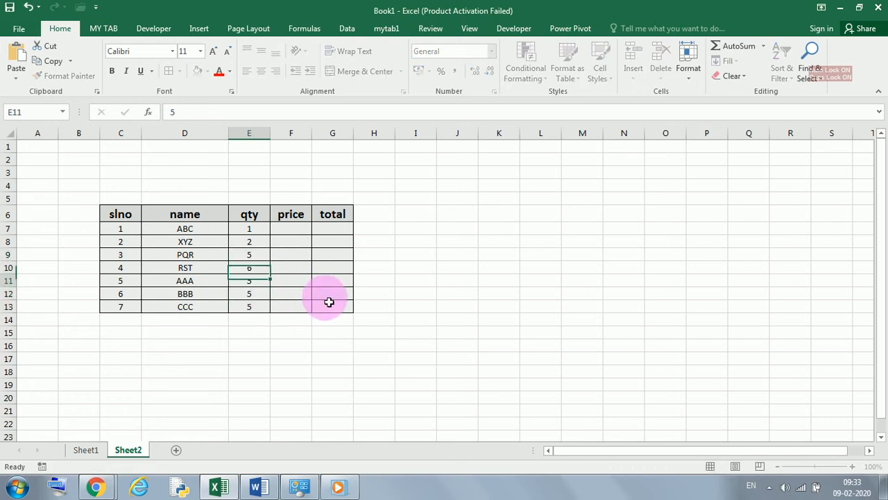
left_click(258, 259)
left_click_drag(259, 259, 276, 307)
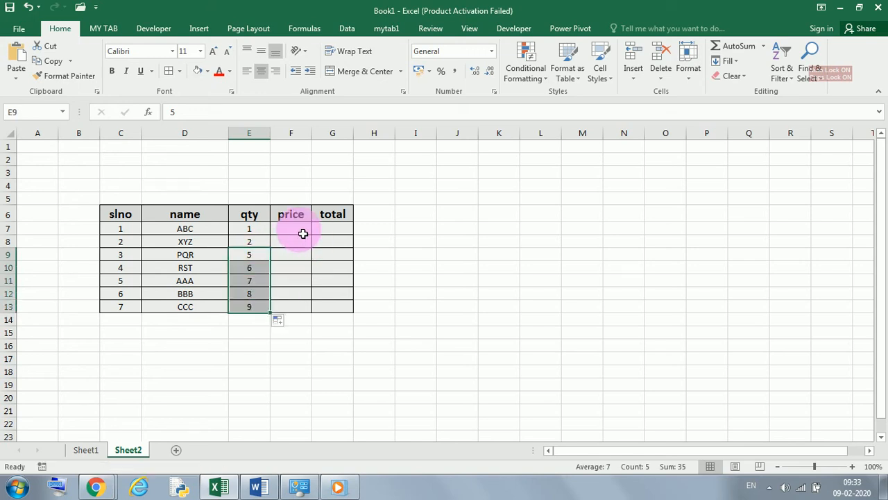
Enter the prices 10, 34 and 54 in F7 to F9, and fill the series from F8:F9 down to F13
left_click(297, 230)
type("10")
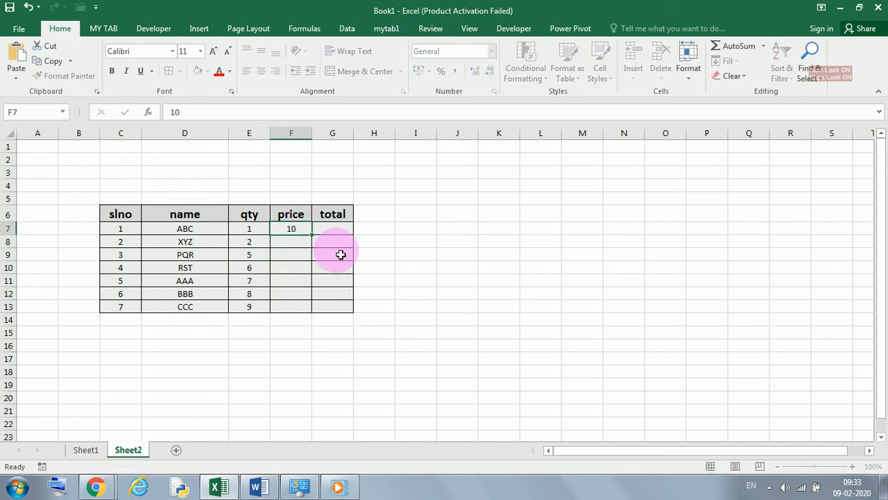
key("Return")
type("34")
key("Return")
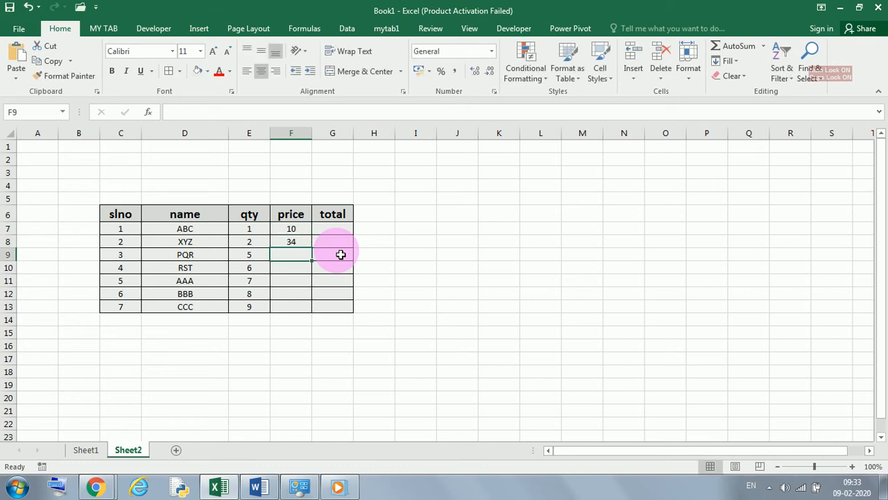
type("54")
key("Return")
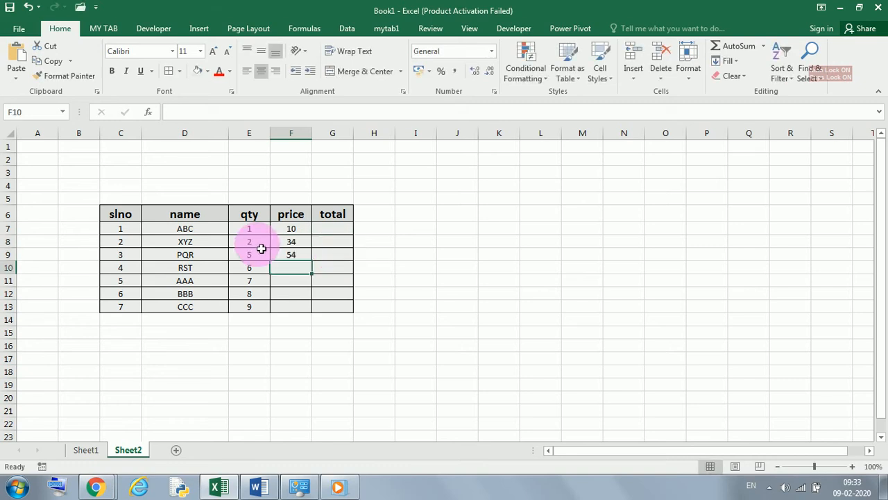
left_click_drag(290, 243, 313, 313)
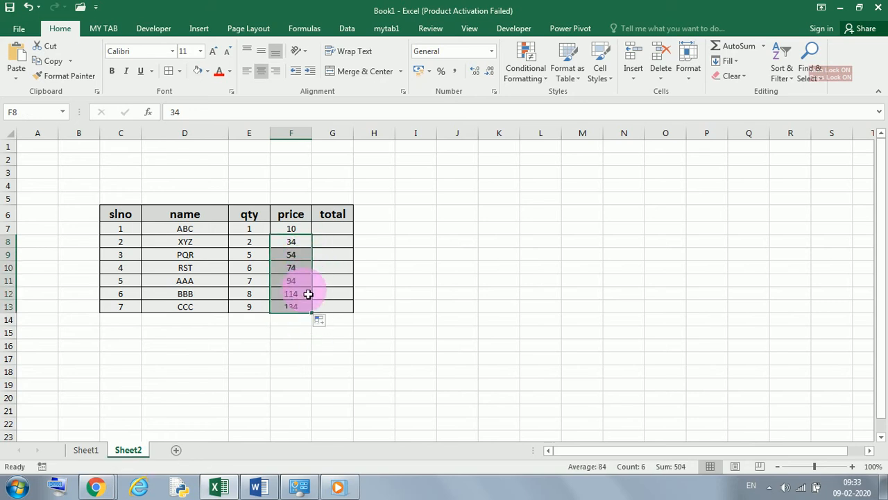
left_click(291, 279)
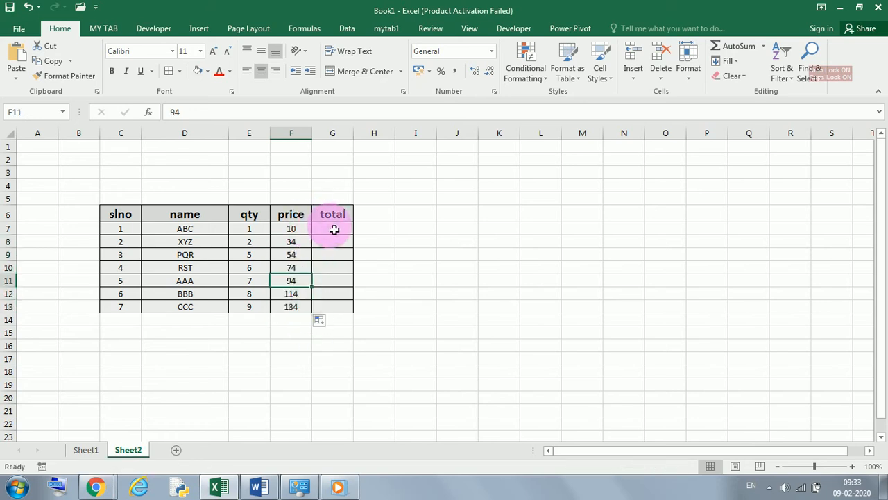
Enter the total formula =E7*F7 in G7 and review its cell references
left_click(333, 232)
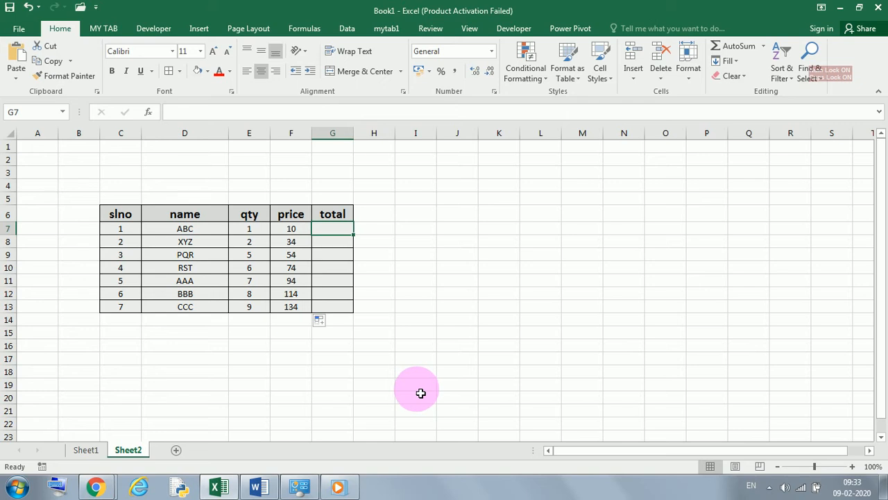
type("=")
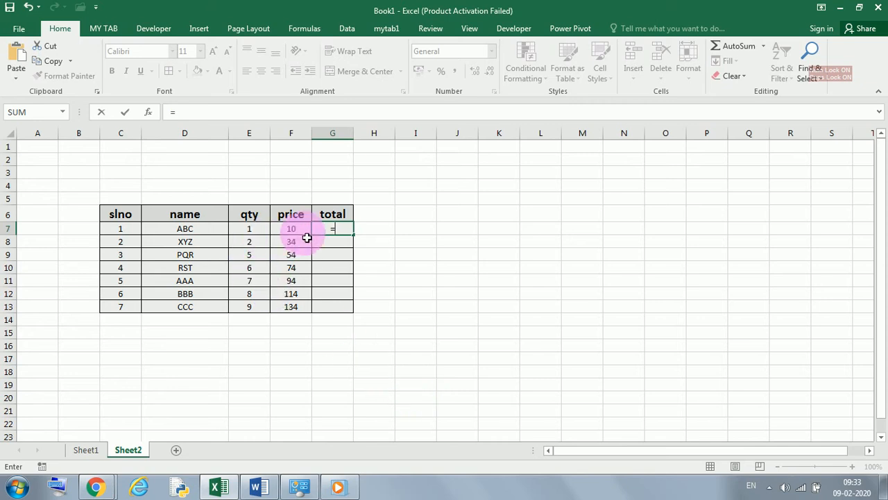
left_click(257, 230)
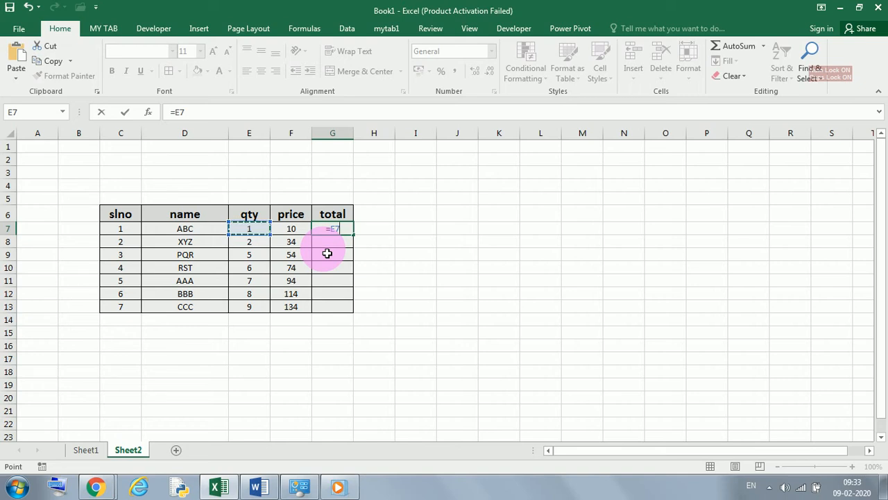
type("*")
left_click(292, 229)
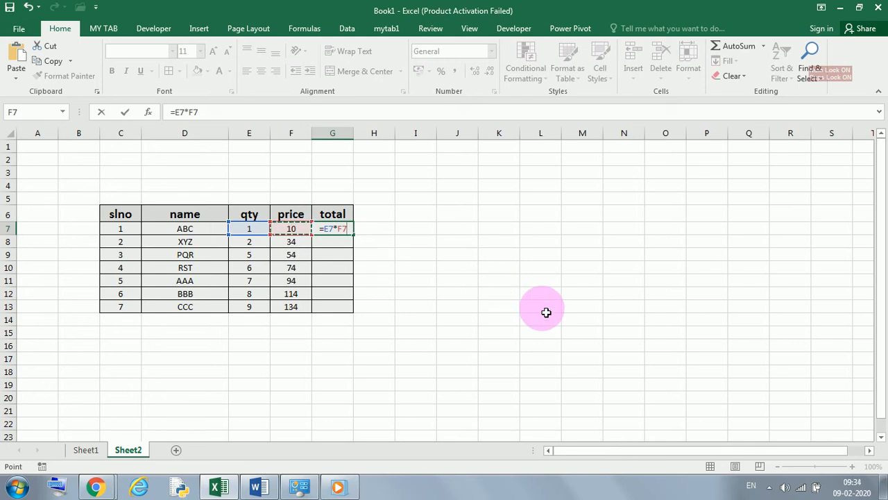
key("Return")
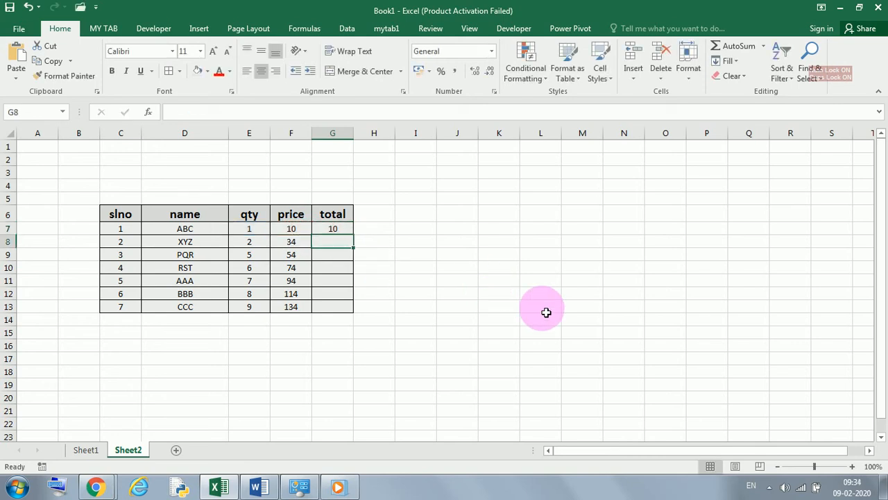
left_click(336, 230)
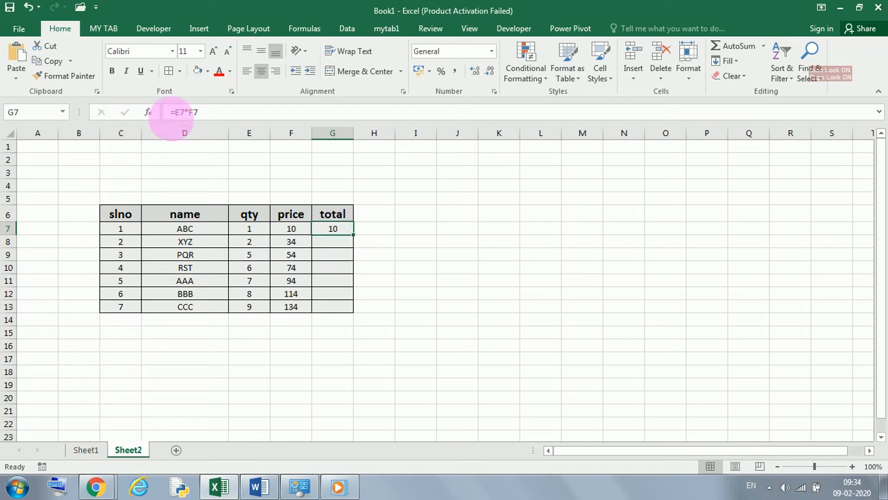
left_click(176, 112)
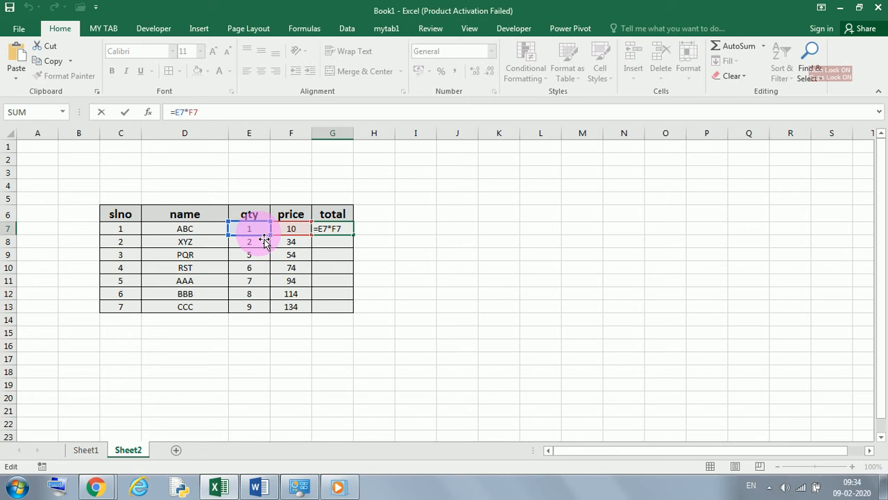
key("Return")
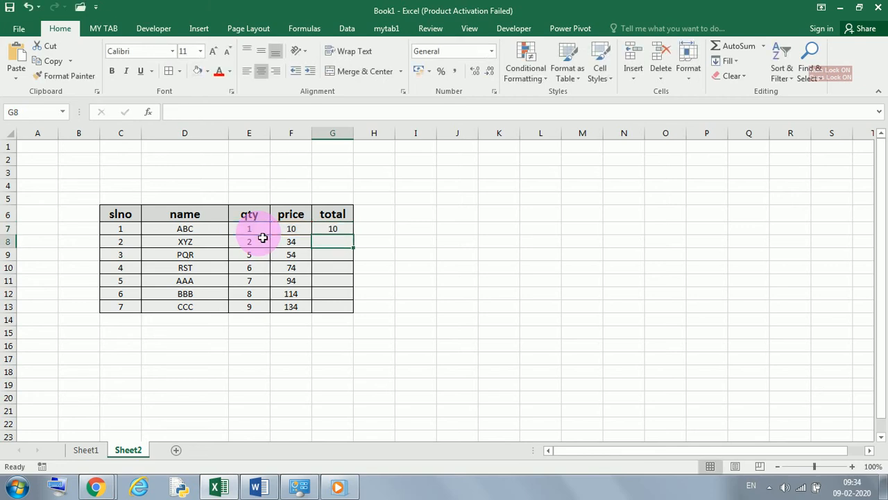
Autofill the total formula from G7 down to G13, and clear the copied formulas in G8:G13
left_click(336, 231)
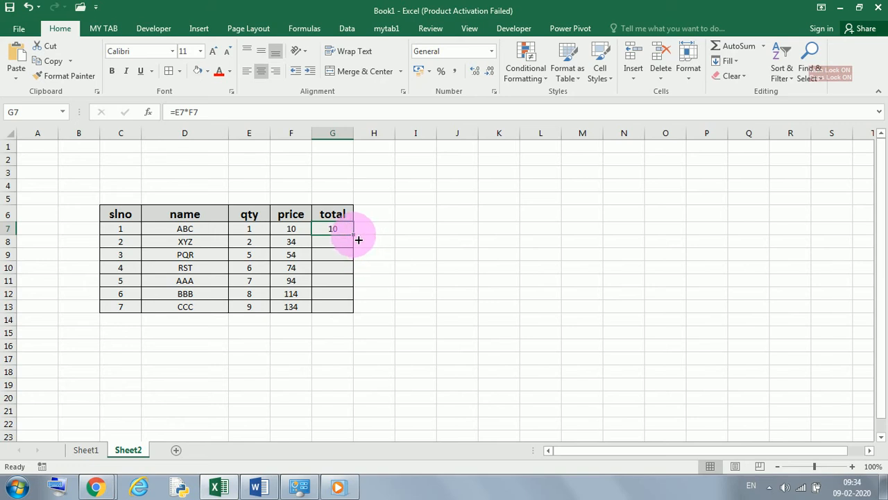
double_click(358, 239)
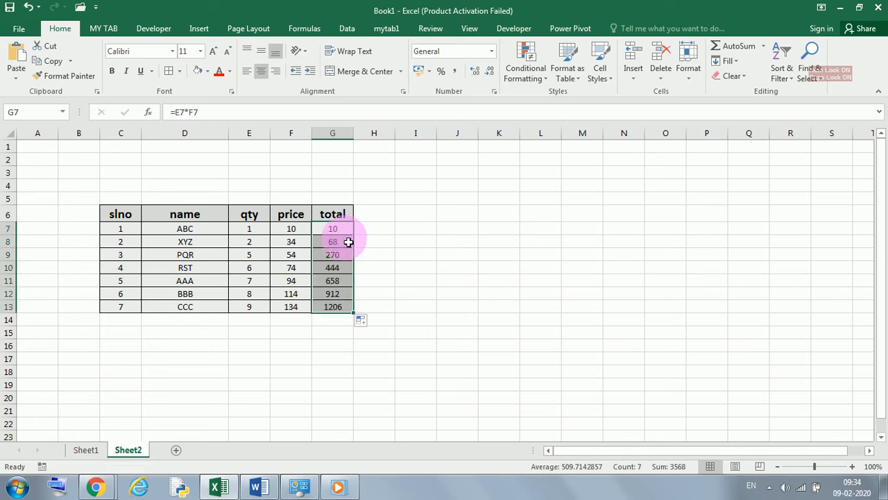
left_click(426, 282)
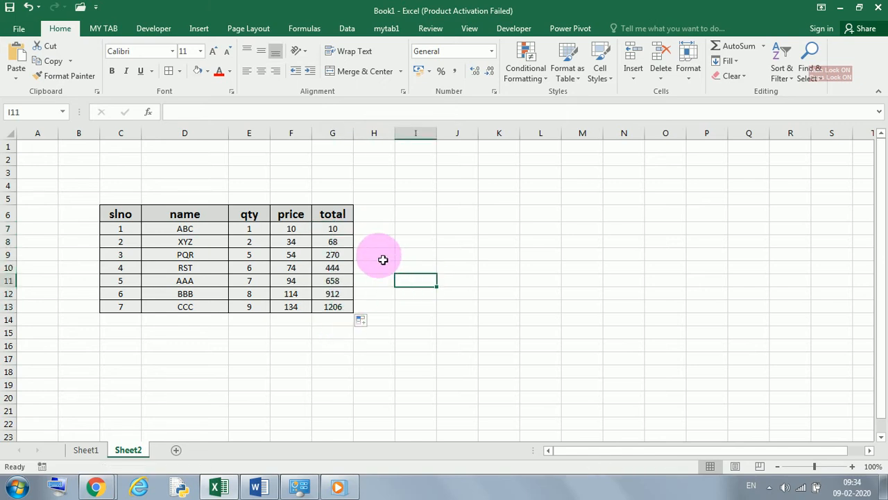
left_click(337, 231)
key("Down")
left_click_drag(348, 274, 363, 293)
key("Delete")
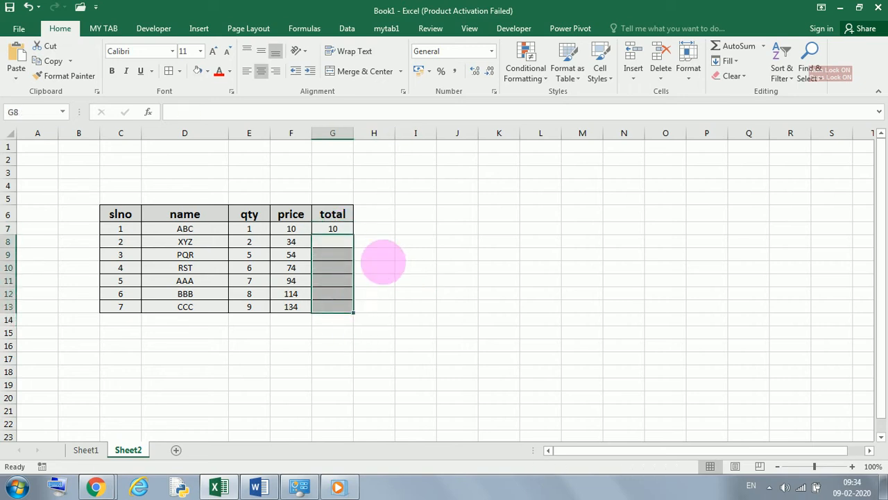
Fill G7's formula down through the range G7:G13, and check the formulas in G8, G12 and G7
left_click(339, 232)
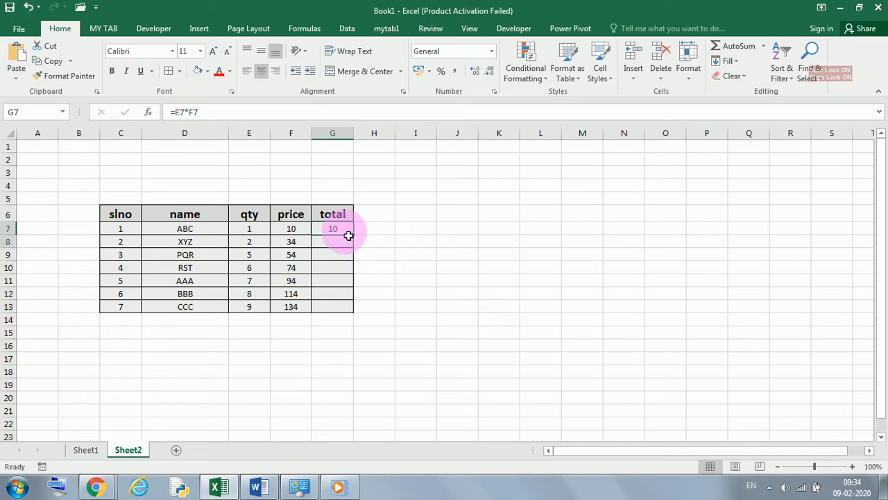
left_click_drag(348, 236, 344, 308)
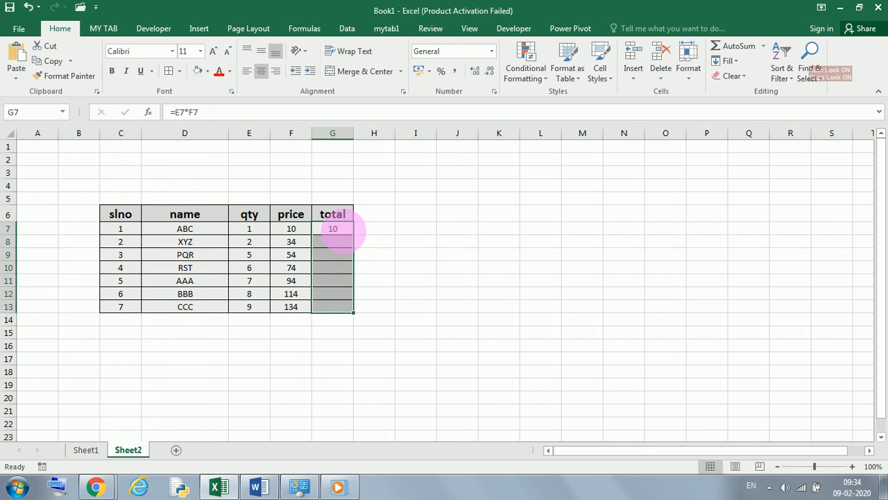
key("ctrl+d")
left_click(382, 256)
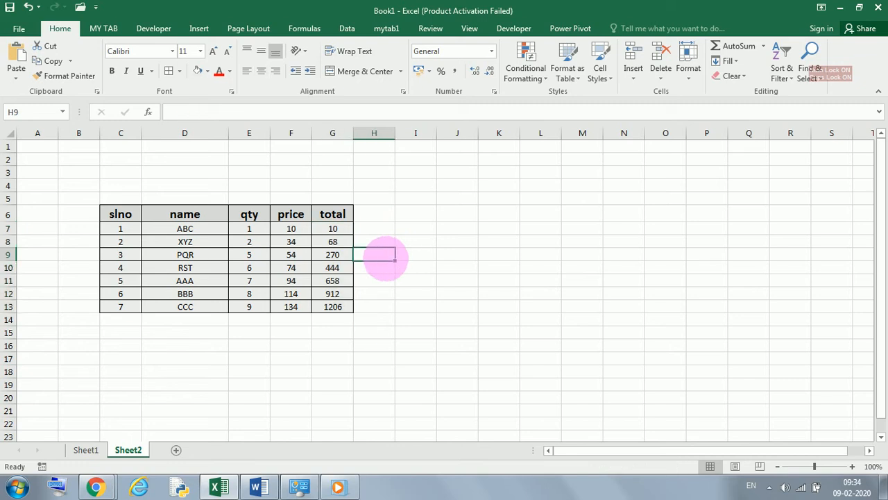
left_click(343, 246)
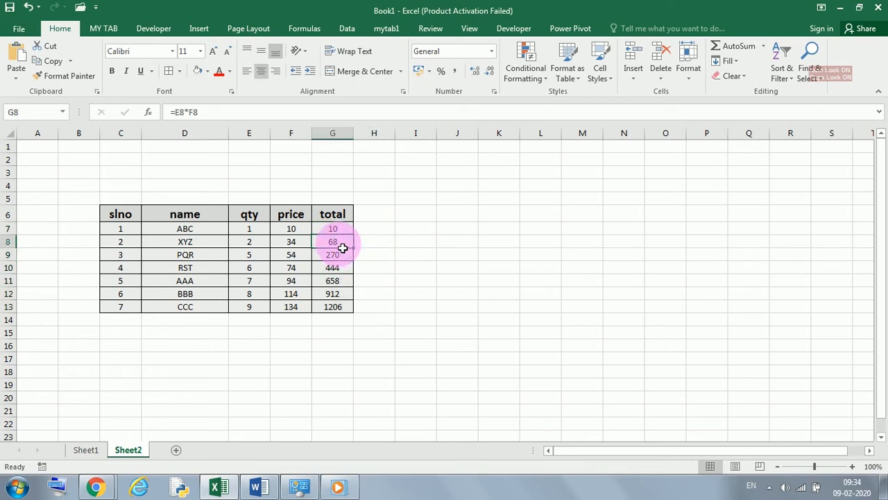
left_click(343, 293)
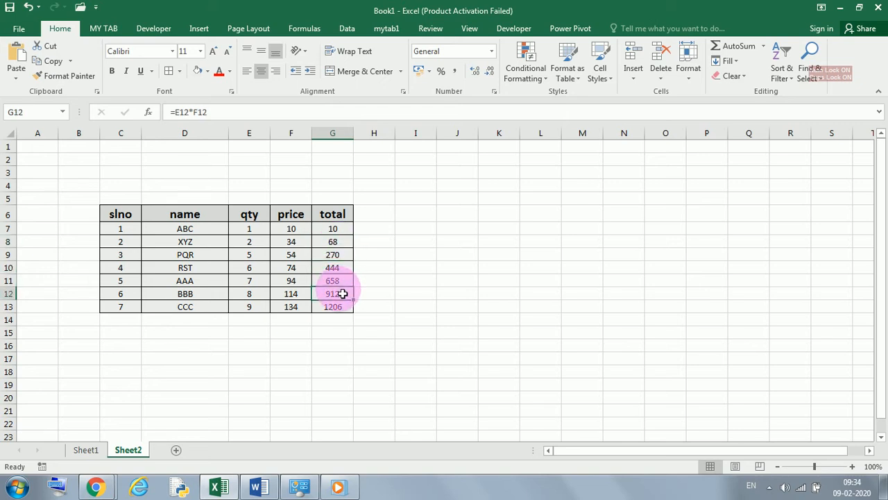
left_click(337, 229)
left_click(183, 117)
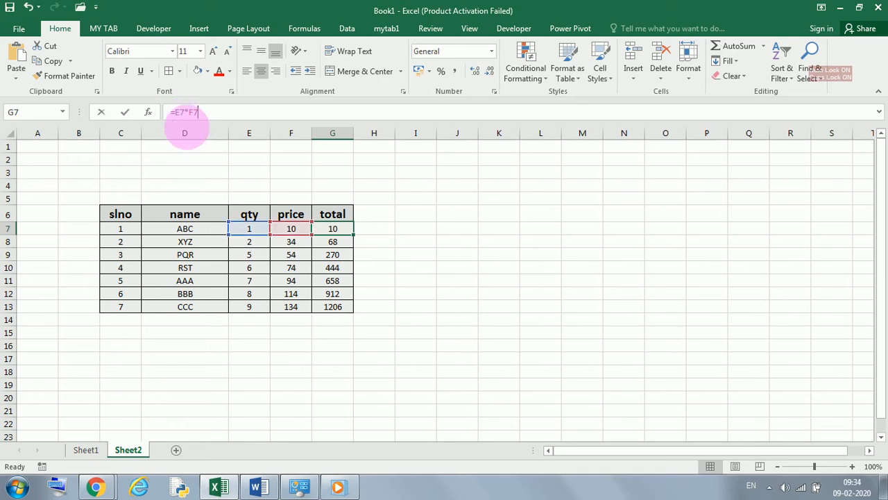
key("Return")
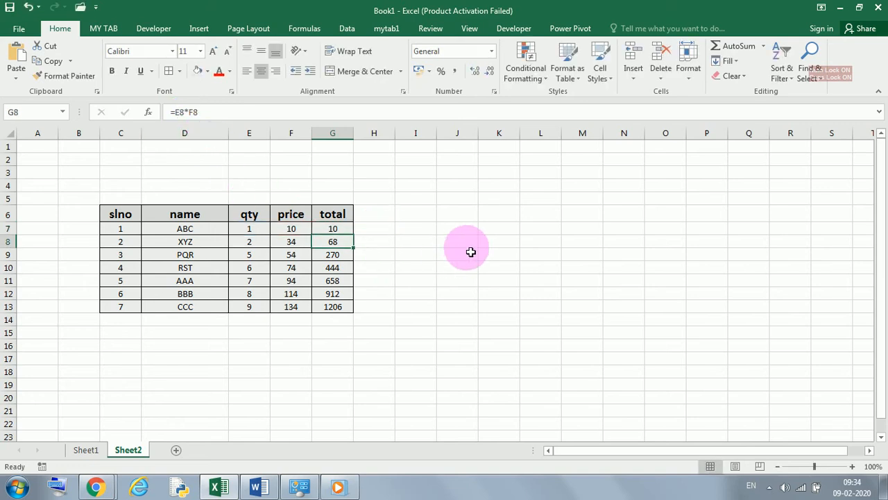
left_click(373, 229)
type("=")
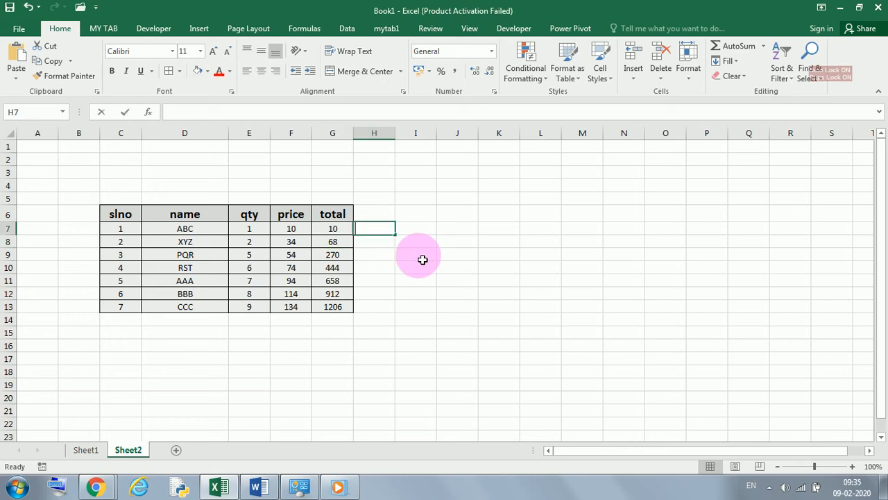
left_click(334, 234)
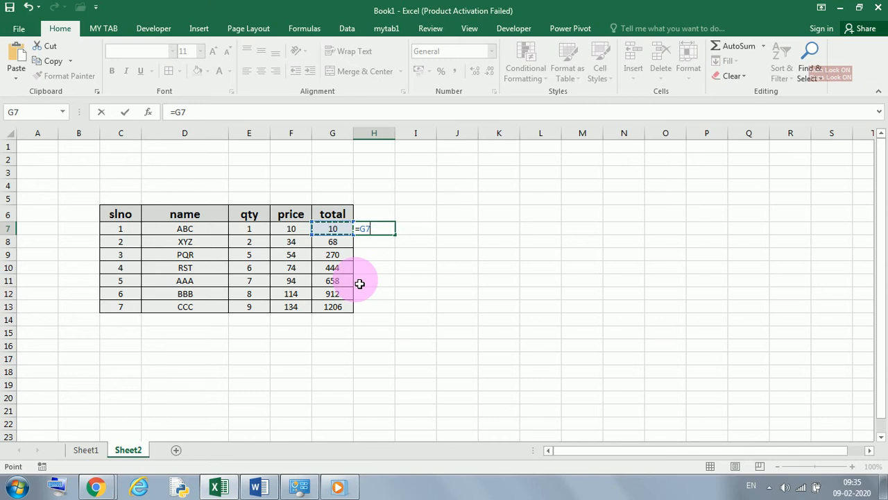
key("Escape")
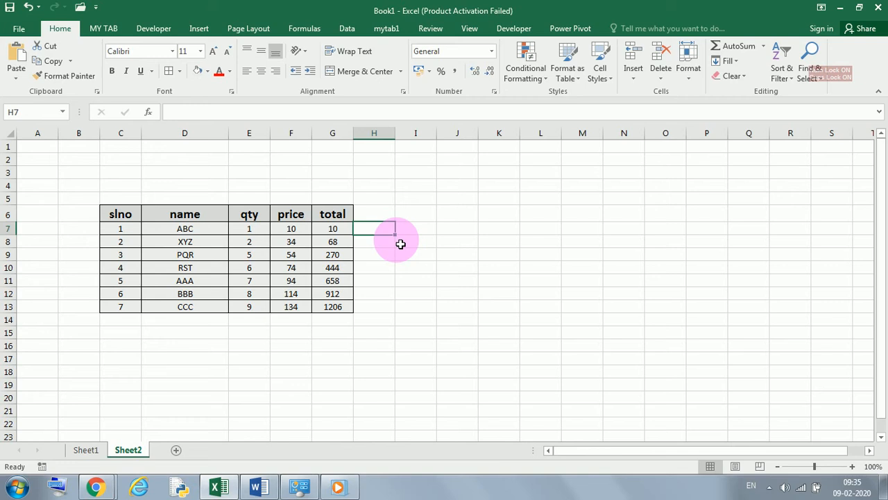
Add the heading REDUCED PRICE in H6 and autofit the width of column H
left_click(382, 216)
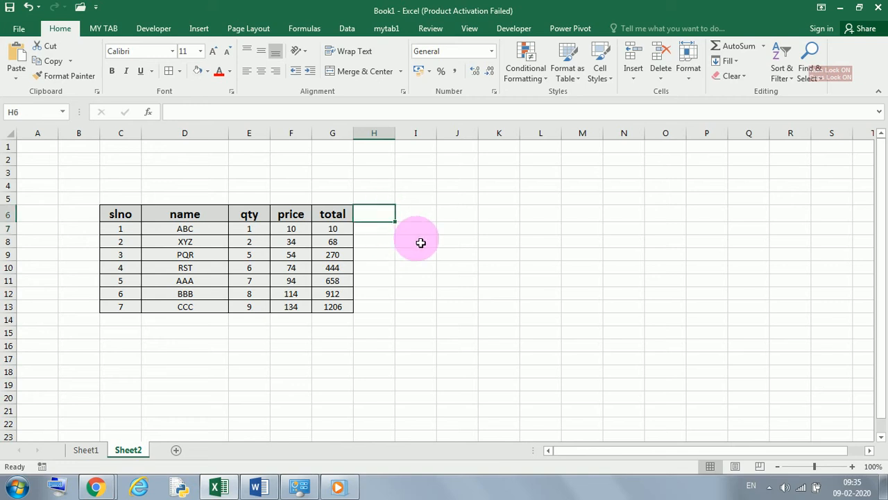
type("REDU")
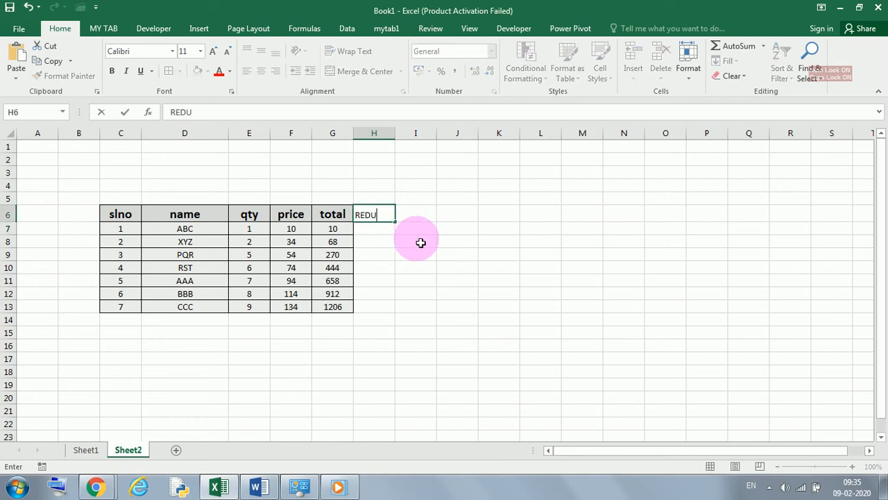
type("CED PRICE")
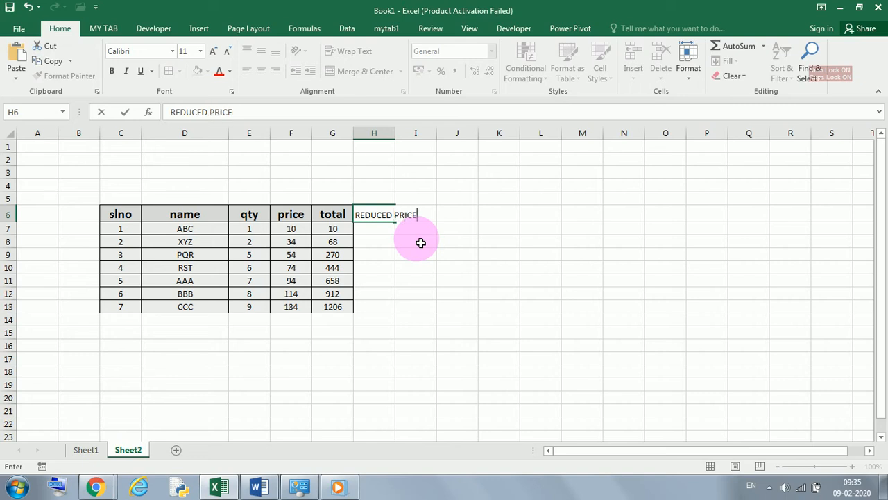
key("Return")
double_click(395, 133)
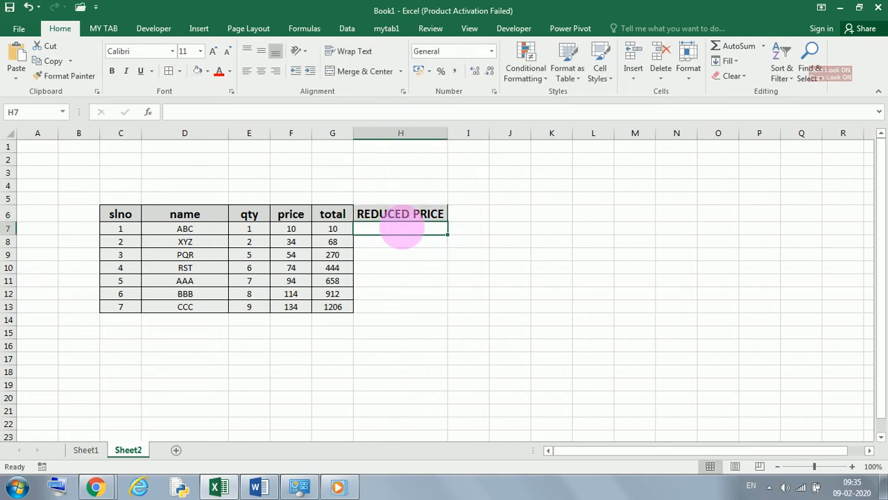
Enter the reduced price formula =F7-2% in H7
type("=")
left_click(292, 230)
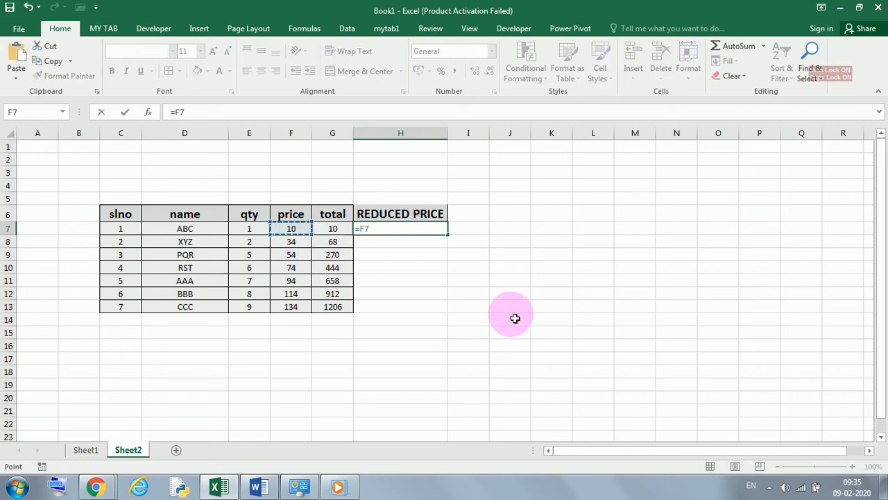
type("-2%")
key("Return")
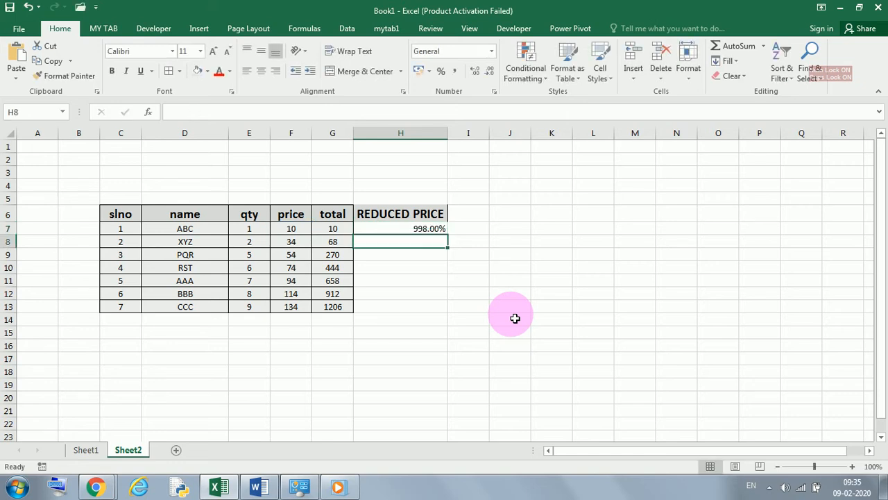
Change the reduced price formula in H7 to =F7-2%/100
left_click(432, 229)
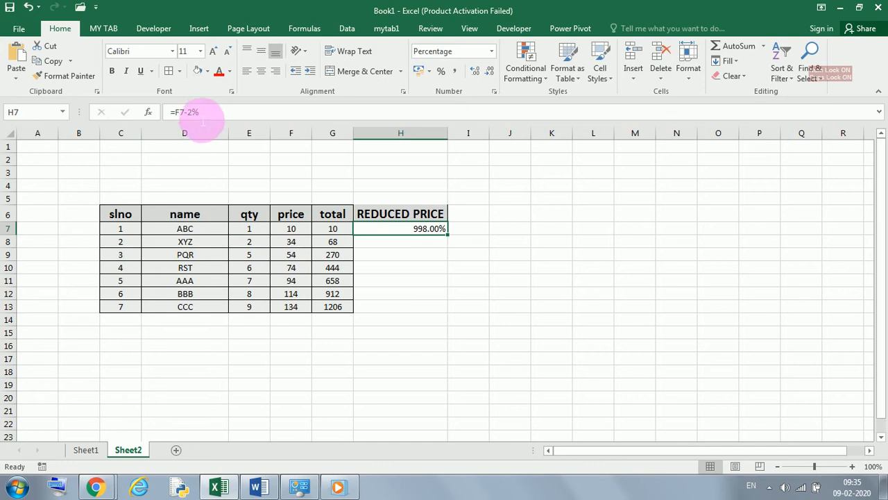
left_click(199, 112)
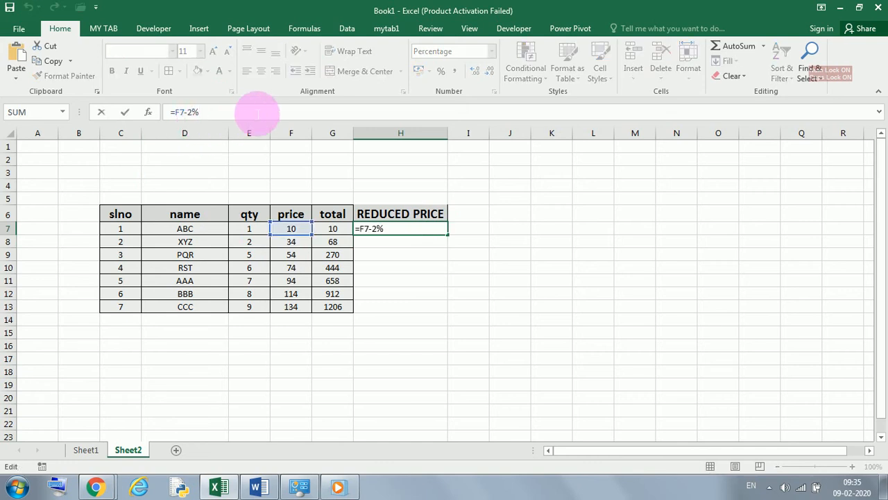
type("/100")
key("ctrl+Return")
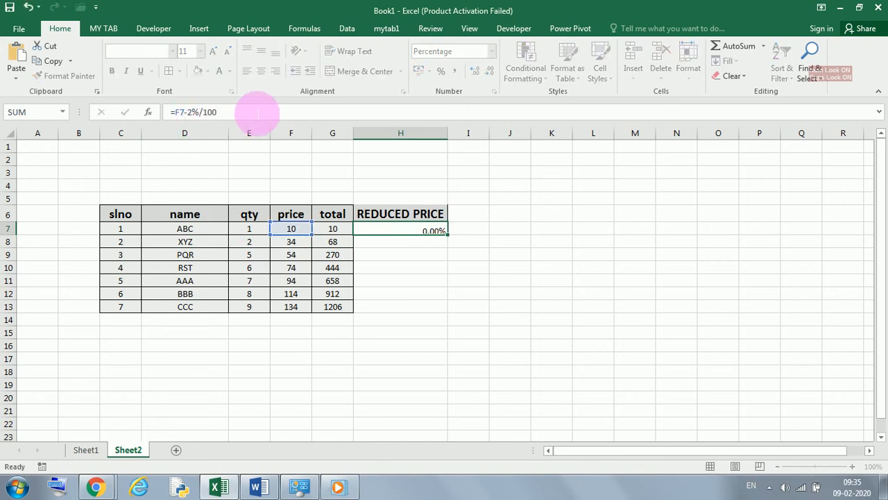
Change the reduced price formula in H7 to =(F7-2)%/100
left_click(405, 229)
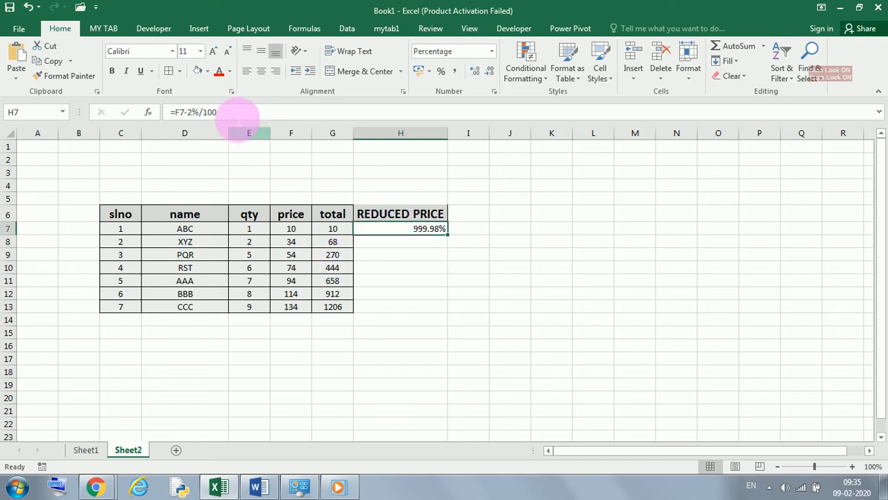
left_click(190, 112)
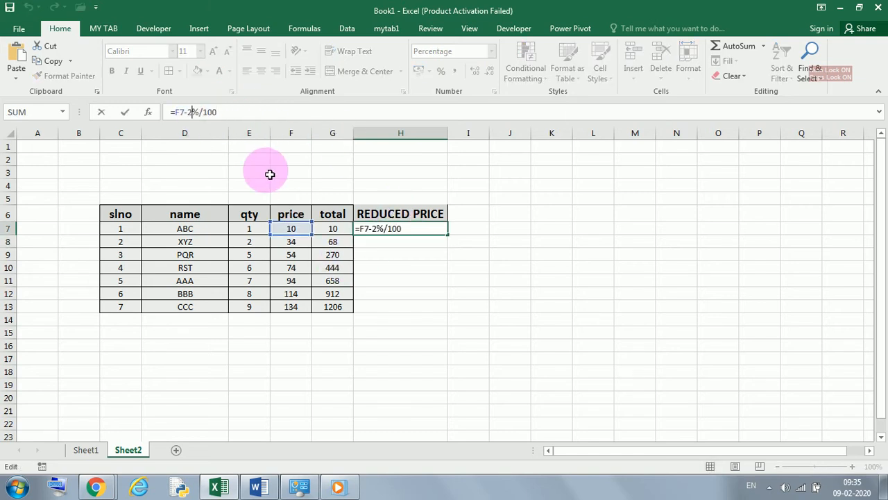
type(")")
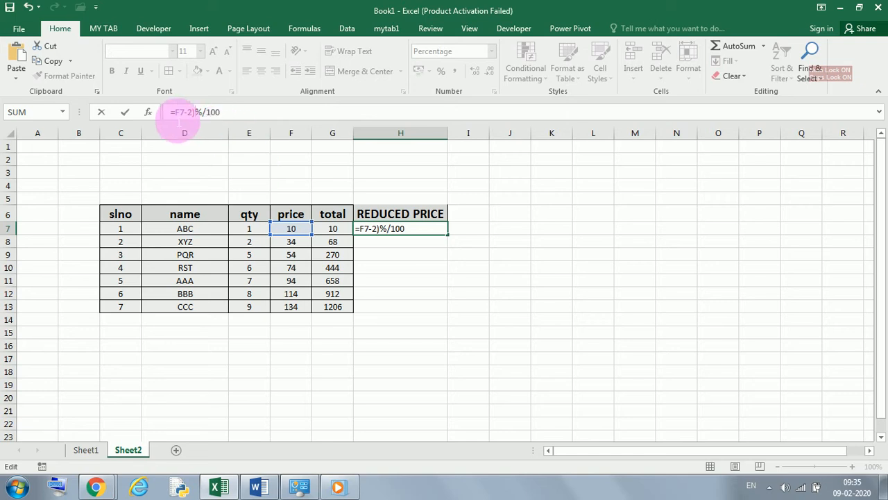
left_click_drag(175, 116, 181, 115)
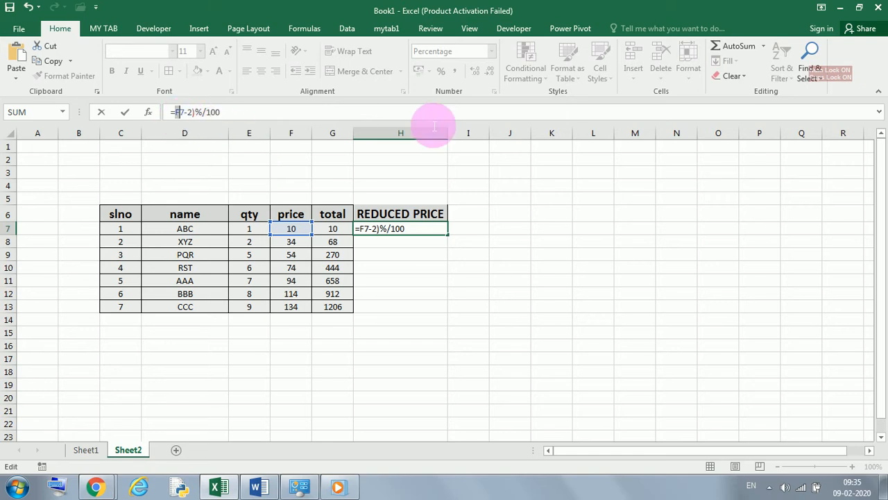
type("(")
key("Return")
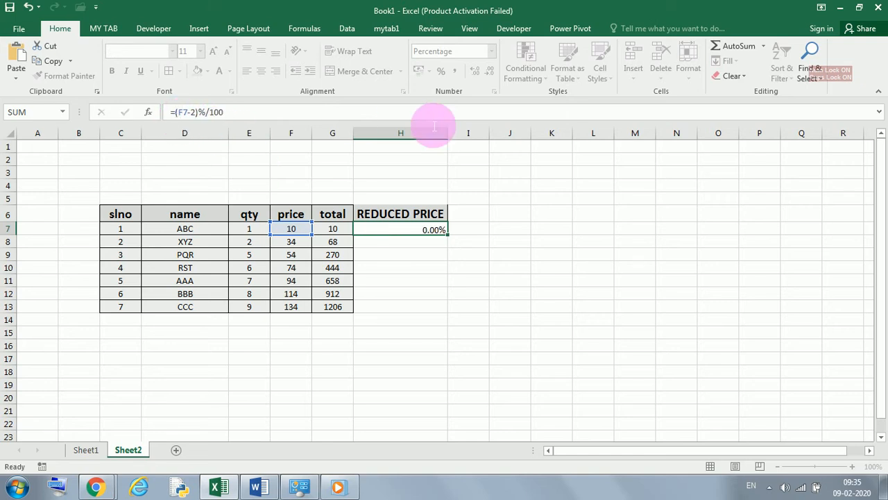
Change the reduced price formula in H7 to =(F7-2)/100 by removing the percent sign
left_click(431, 231)
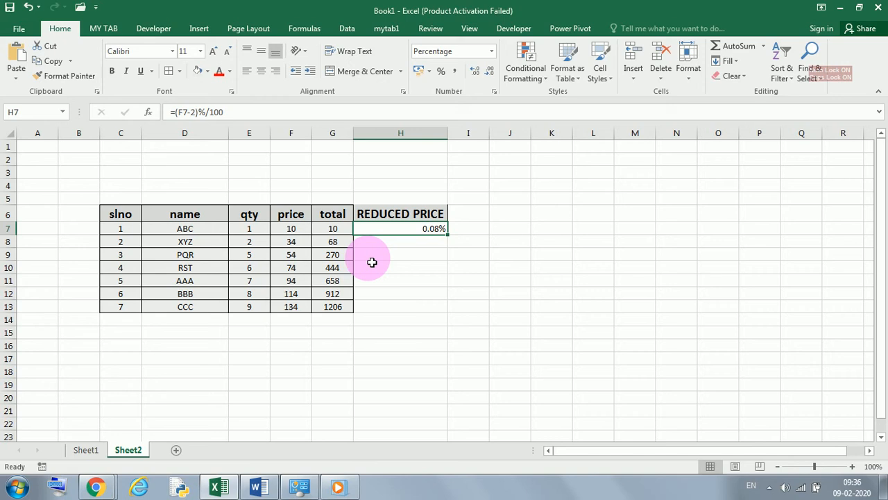
left_click(207, 112)
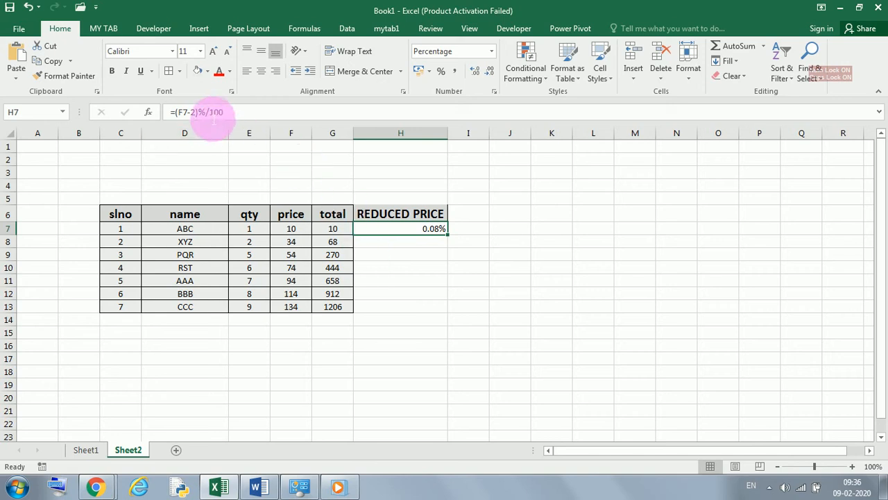
key("BackSpace")
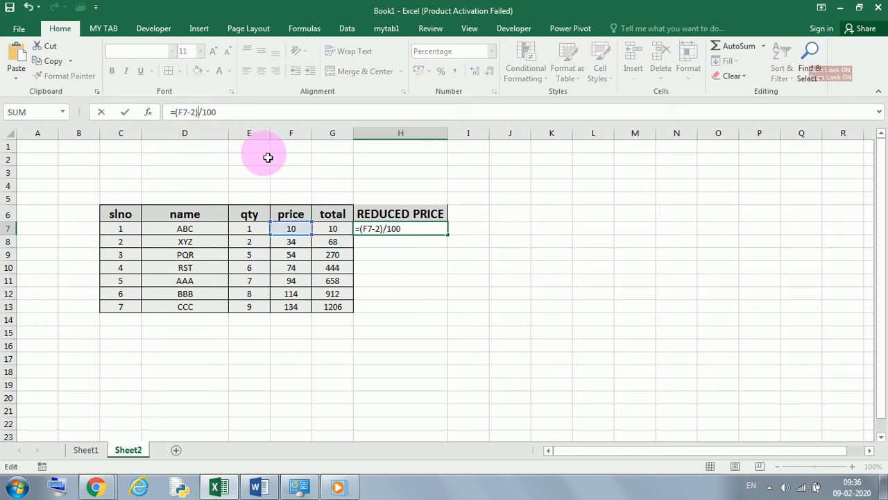
key("Return")
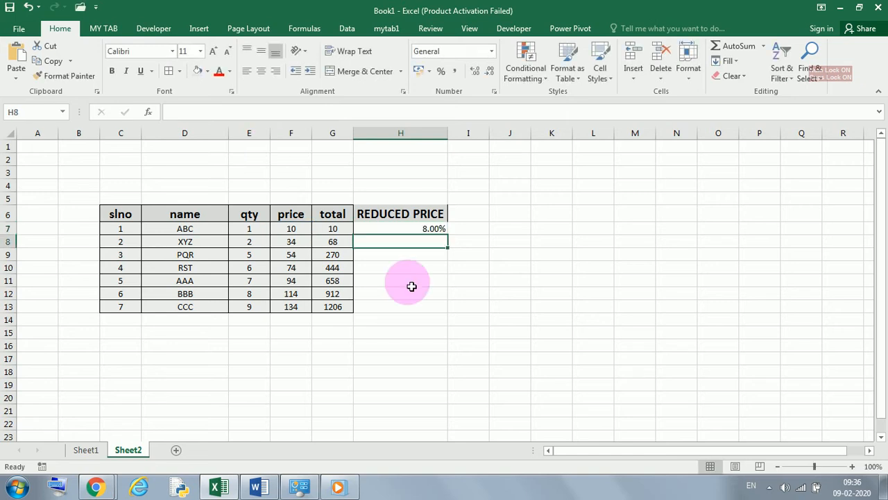
left_click(432, 230)
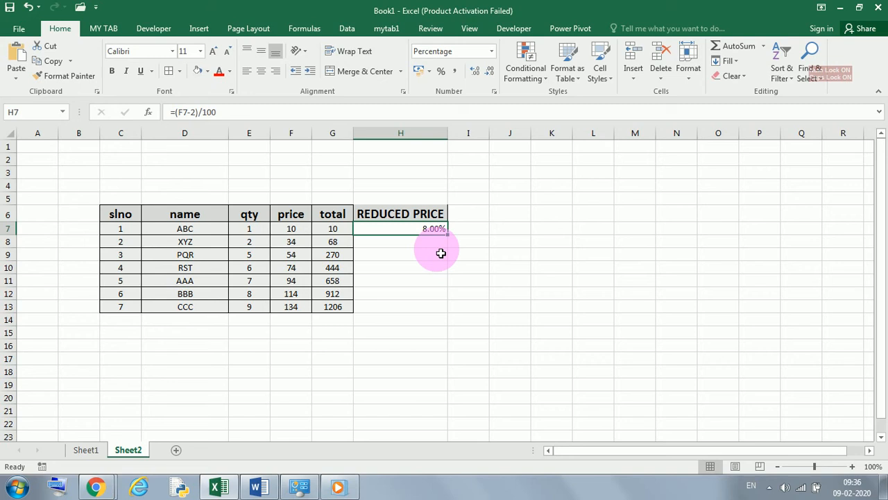
left_click(293, 230)
left_click(425, 236)
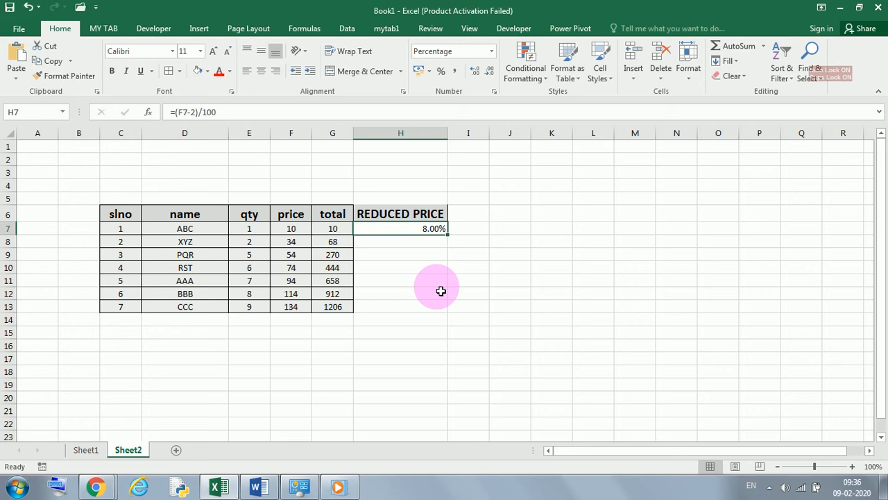
right_click(430, 232)
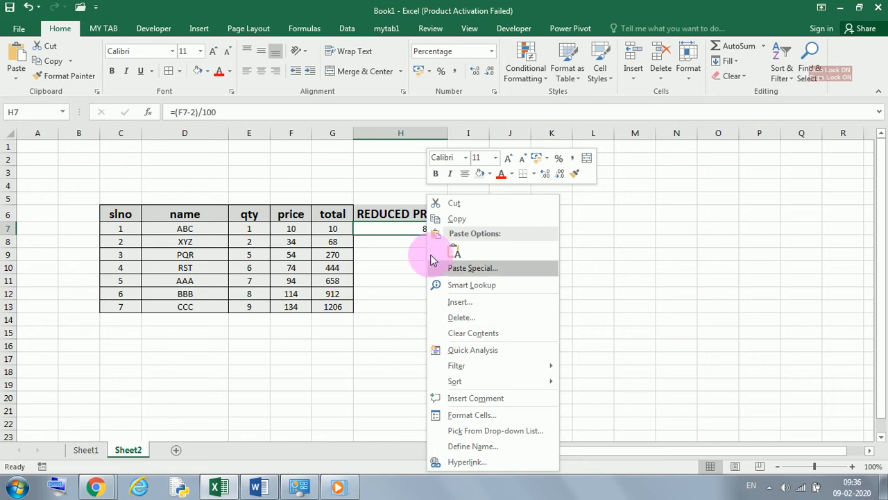
left_click(387, 226)
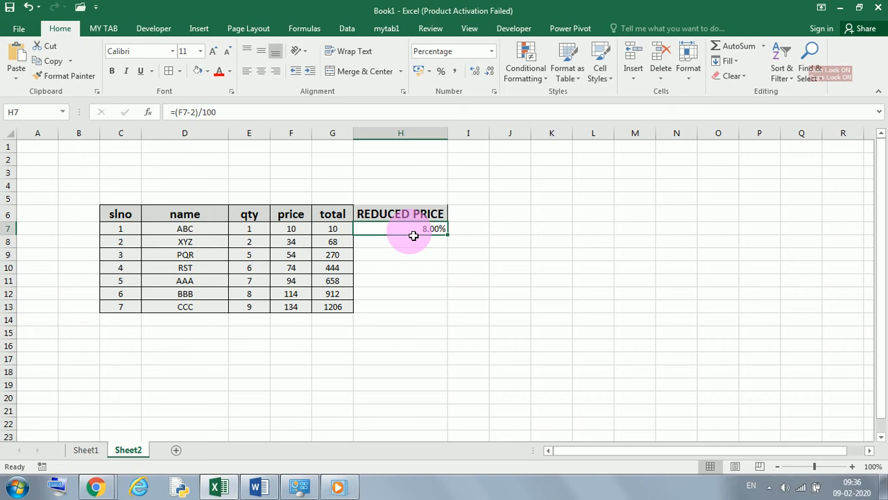
Clear the formula in H7 and delete the whole REDUCED PRICE column H
key("Delete")
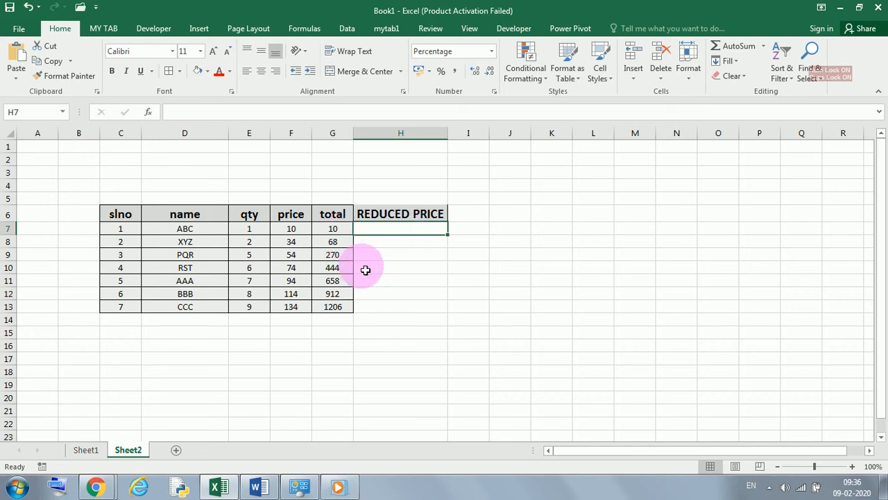
left_click(422, 214)
right_click(429, 133)
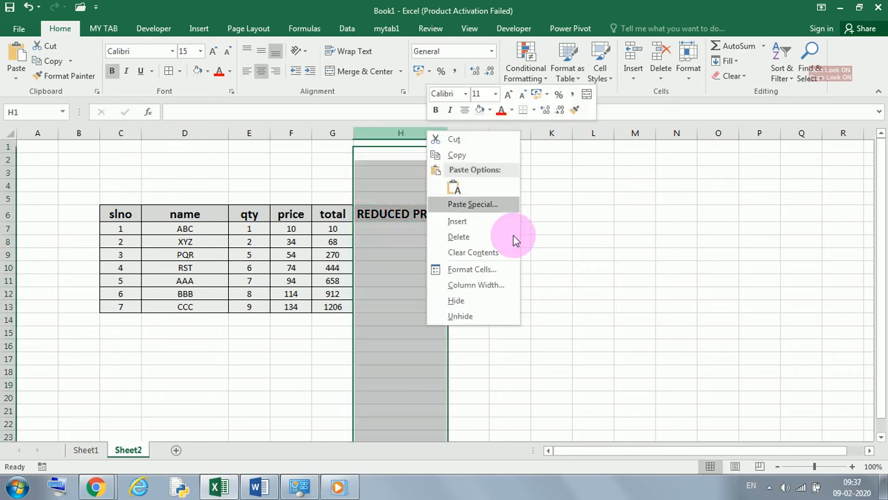
left_click(472, 237)
left_click(492, 304)
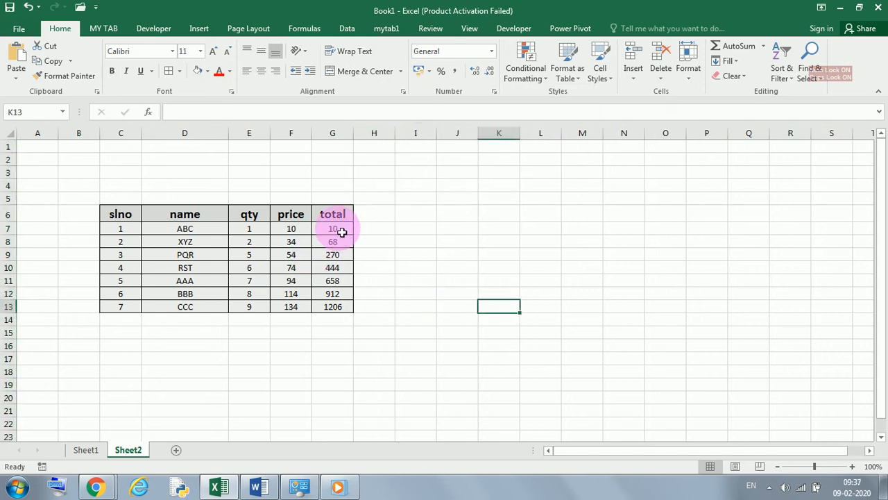
Enter the common price 20 in F5, above the price heading
left_click(341, 232)
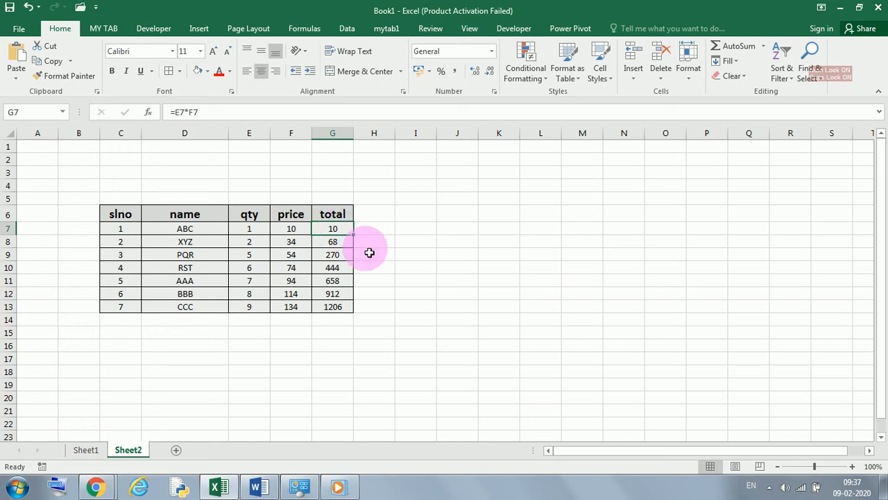
left_click(302, 200)
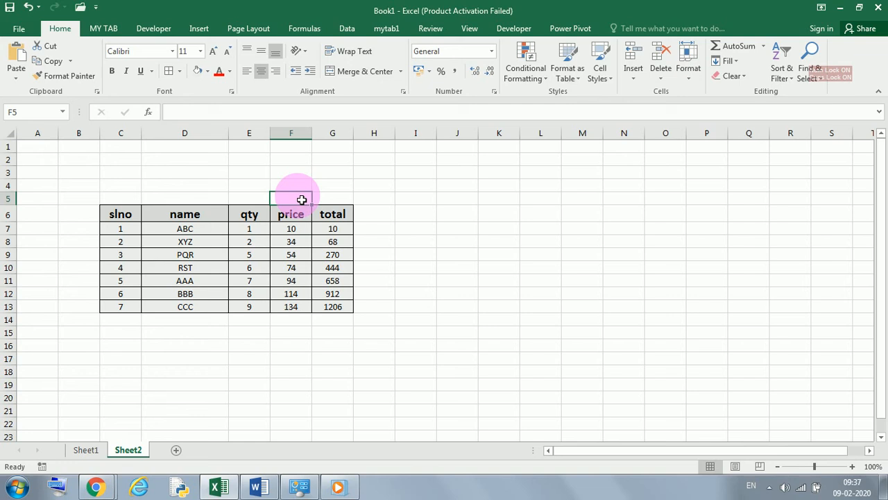
left_click(258, 202)
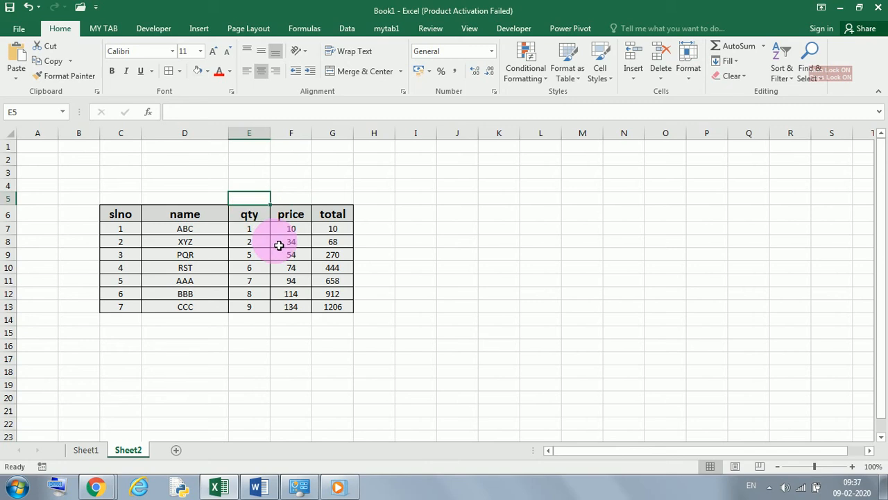
left_click(295, 202)
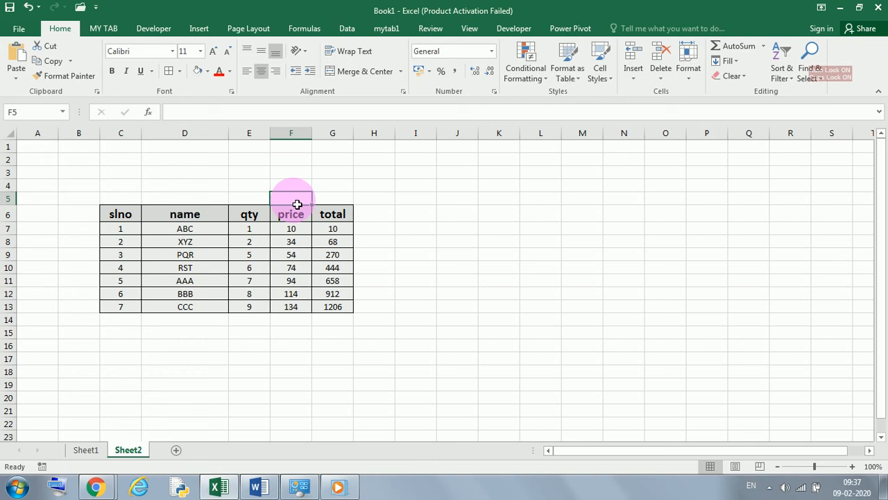
type("20")
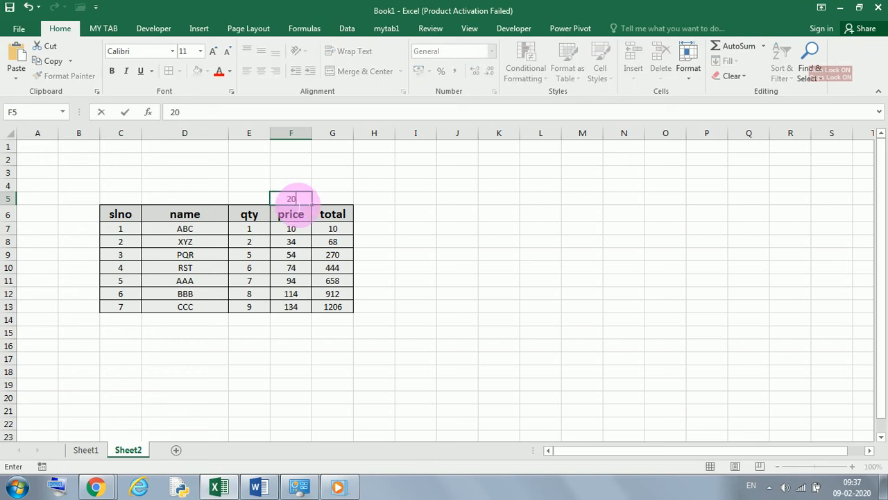
key("Return")
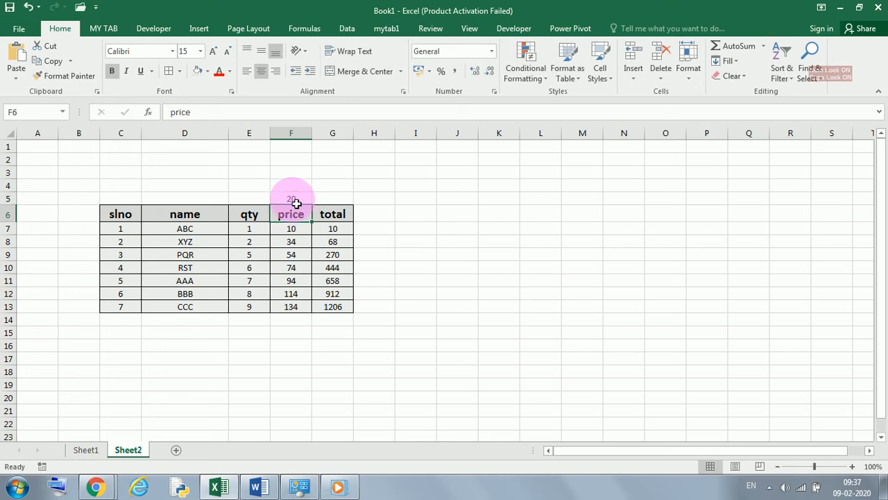
Clear the individual prices in the range F7:F13
left_click(296, 201)
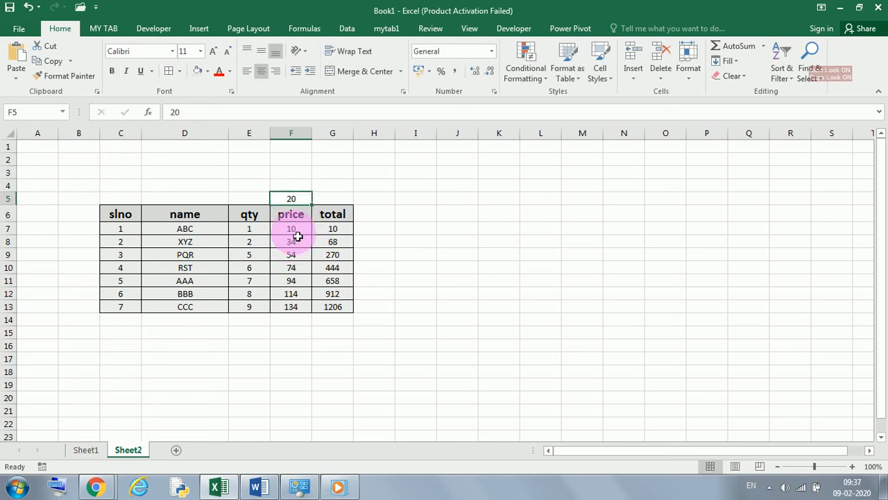
left_click_drag(300, 230, 307, 319)
left_click_drag(308, 314, 308, 312)
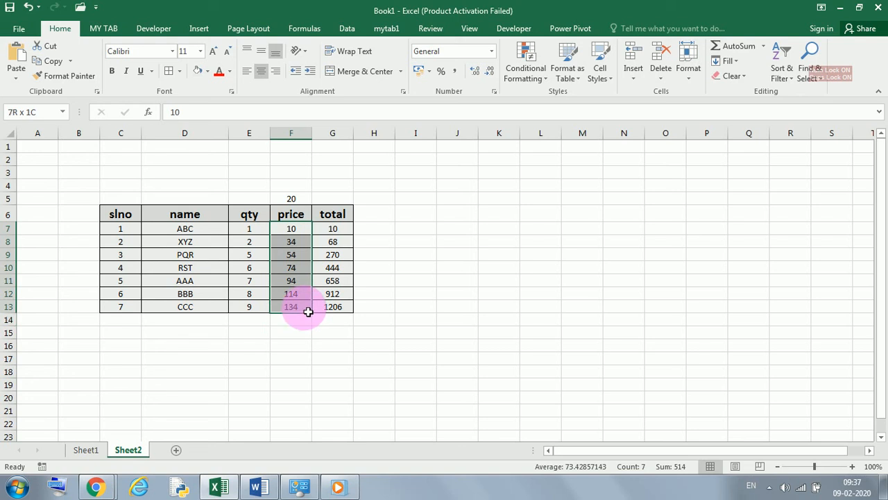
key("Delete")
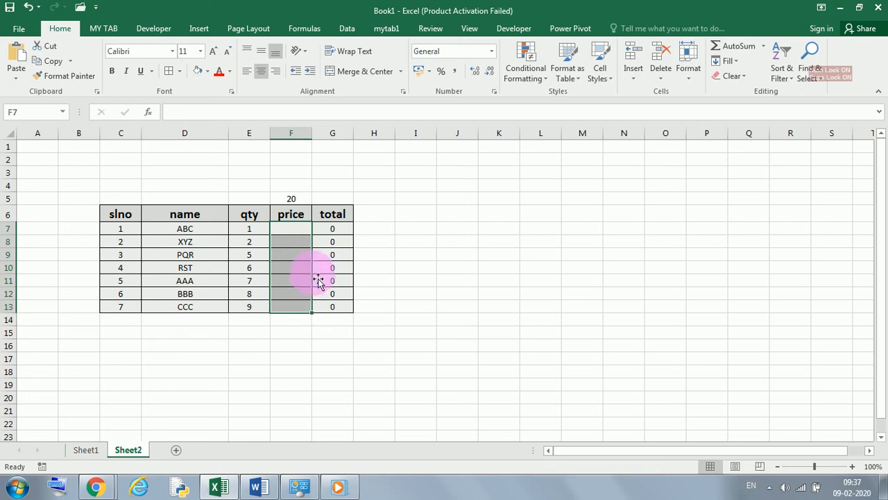
Change the total formula in G7 to =E7*$F$5, using an absolute reference to the common price
left_click(328, 230)
left_click(301, 199)
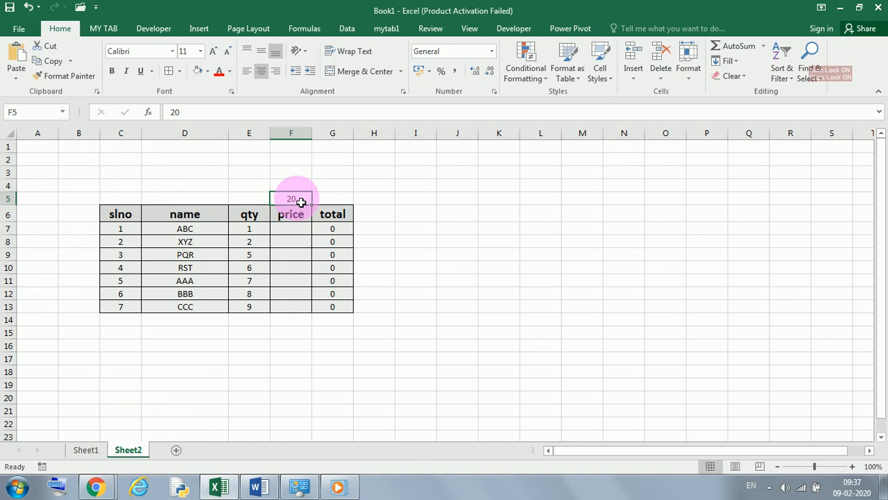
left_click(334, 231)
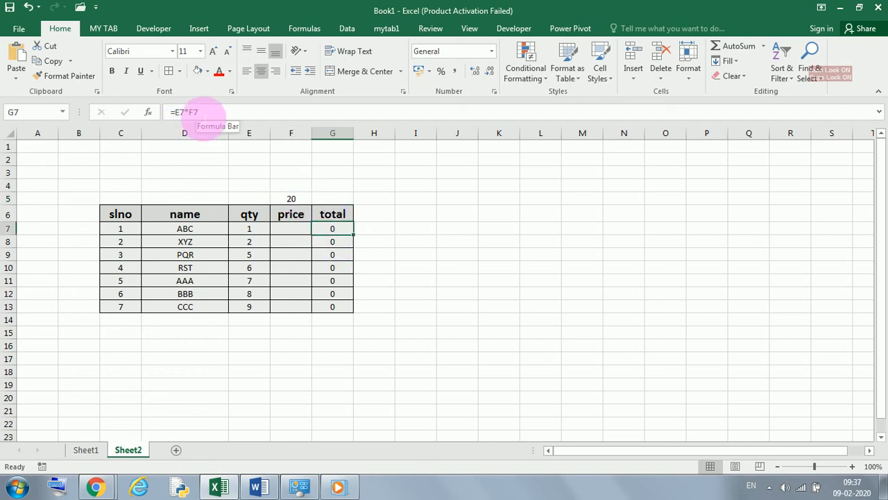
double_click(193, 112)
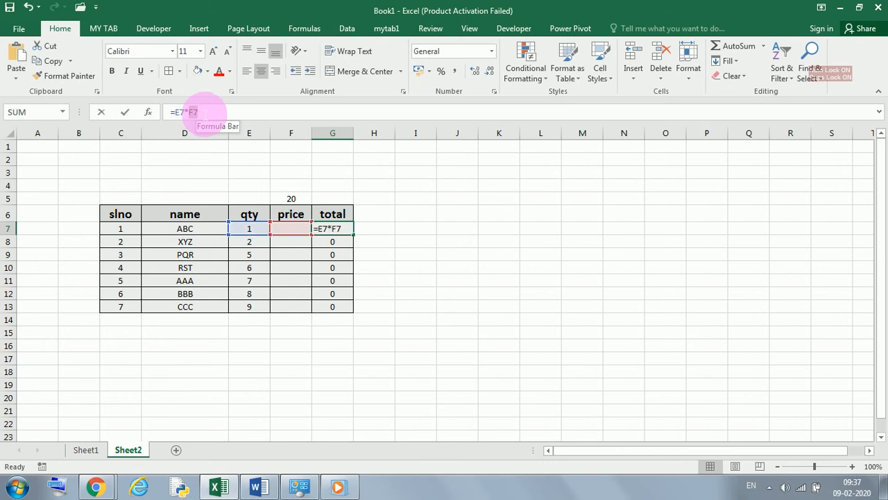
left_click(297, 201)
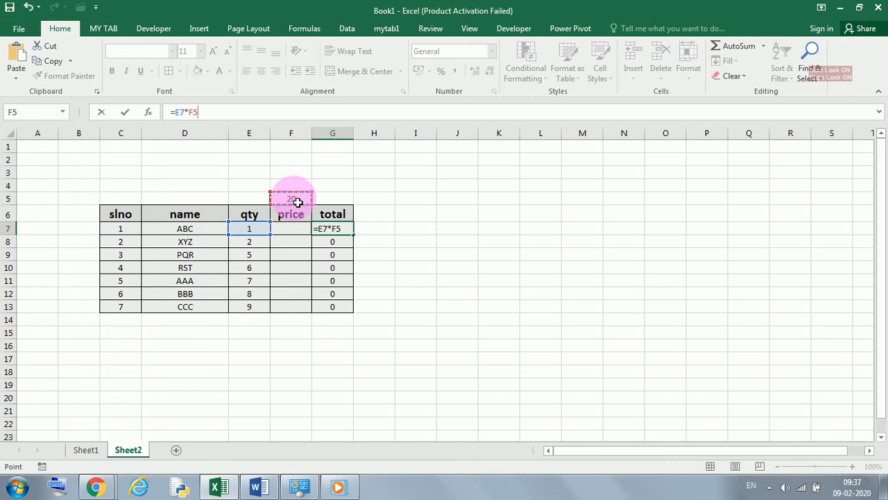
left_click(190, 112)
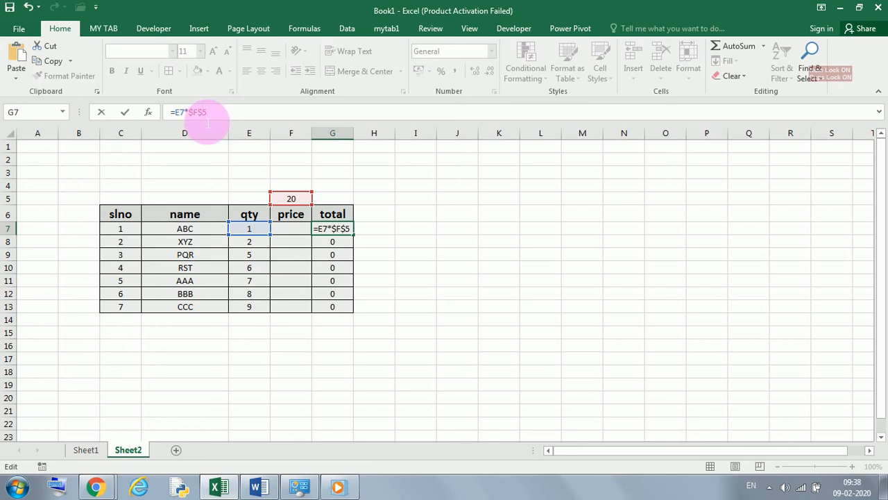
Fill G7's total formula down through G13 and check the copied formulas in the total column
left_click(341, 230)
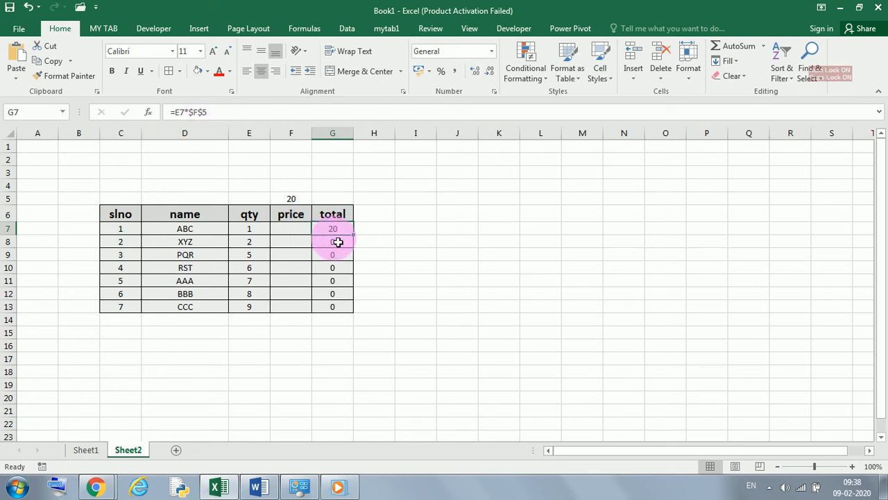
left_click_drag(357, 239, 357, 313)
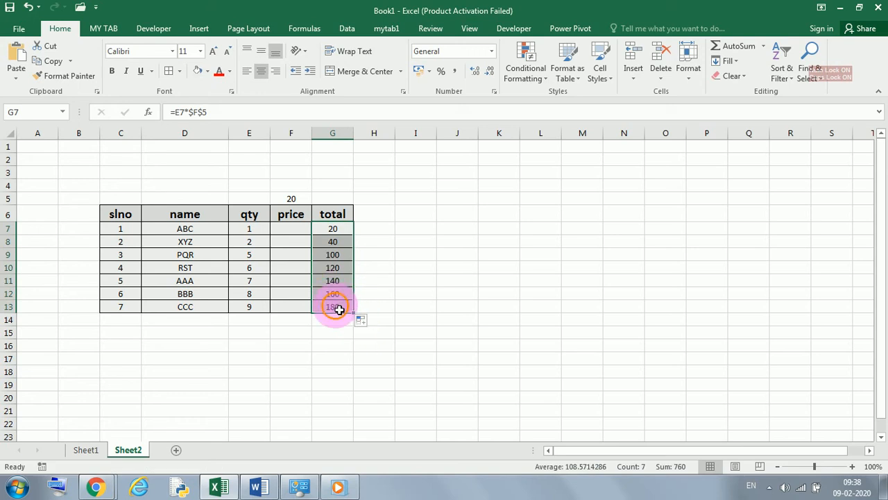
left_click(340, 309)
left_click(333, 233)
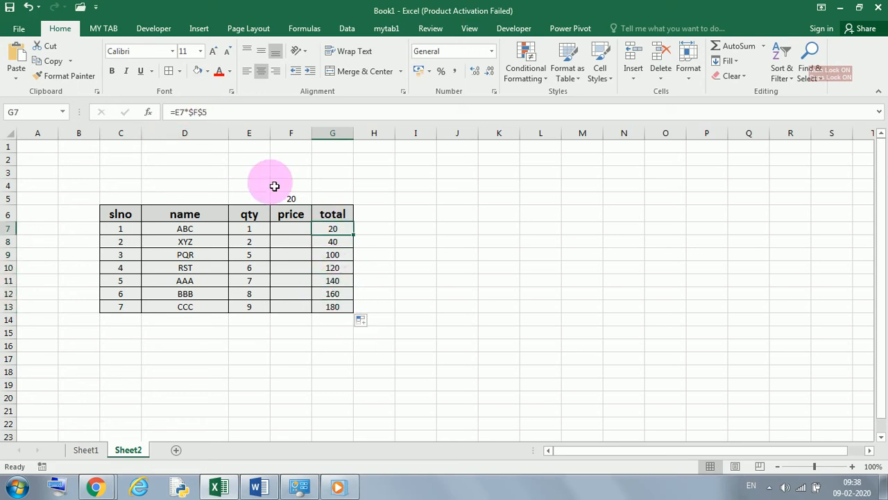
key("Down")
key("Down")
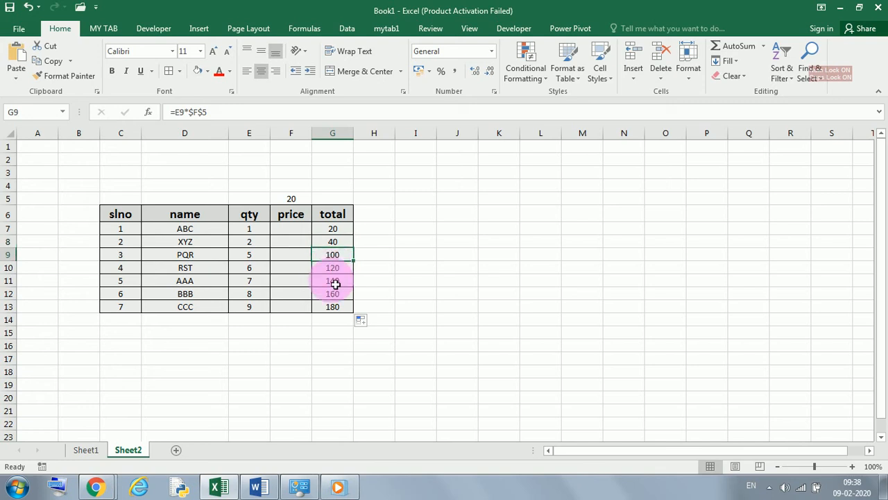
left_click(337, 233)
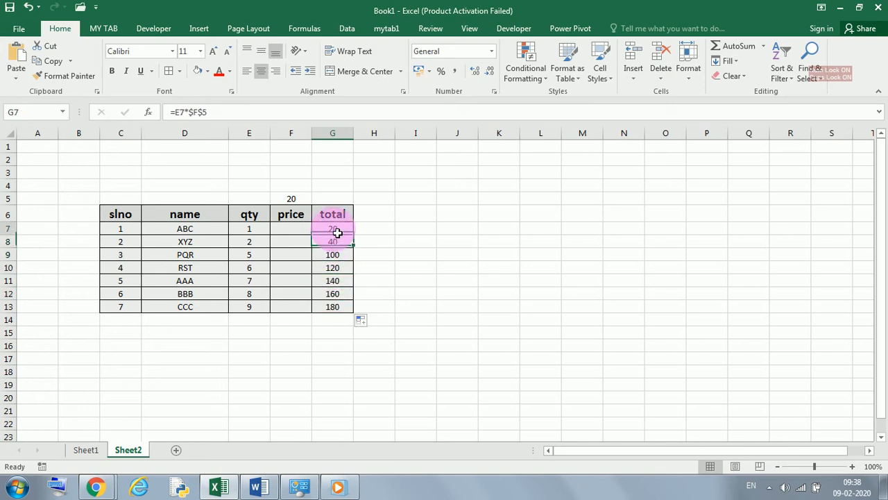
Review the copied total formulas in G7:G13, checking how they refer to the common price in F5
left_click(344, 307)
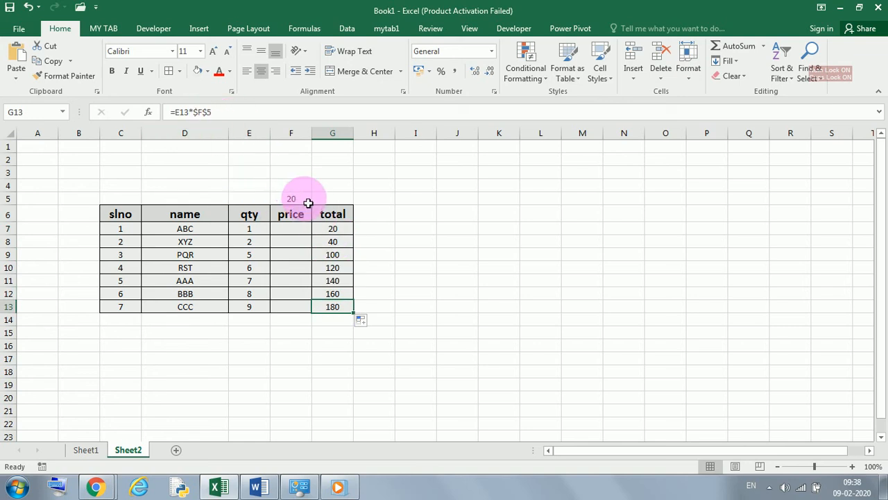
left_click(334, 231)
left_click_drag(337, 247, 340, 313)
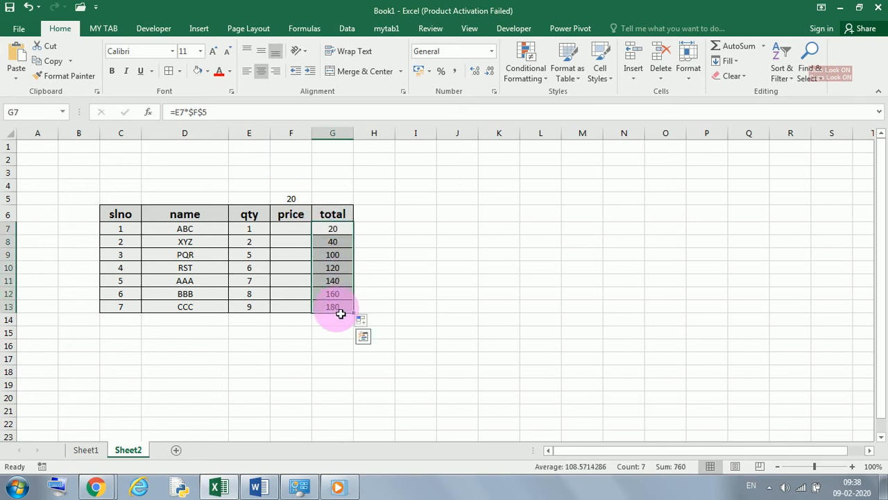
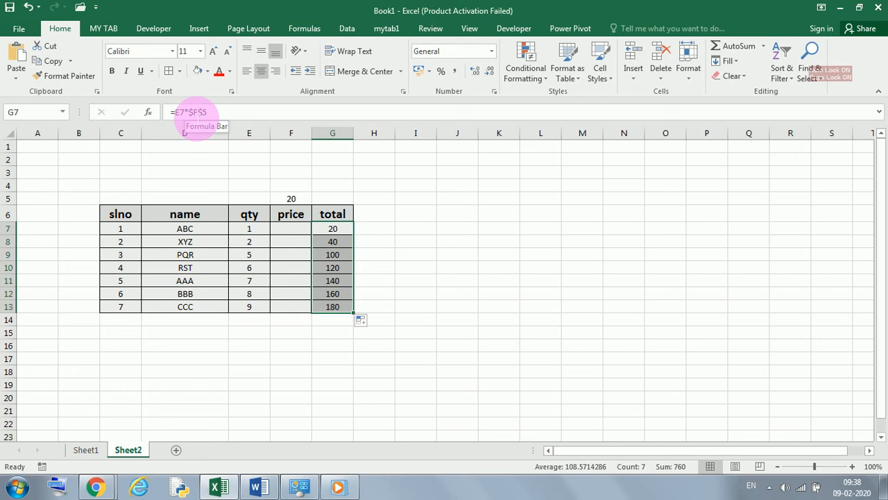
left_click(394, 292)
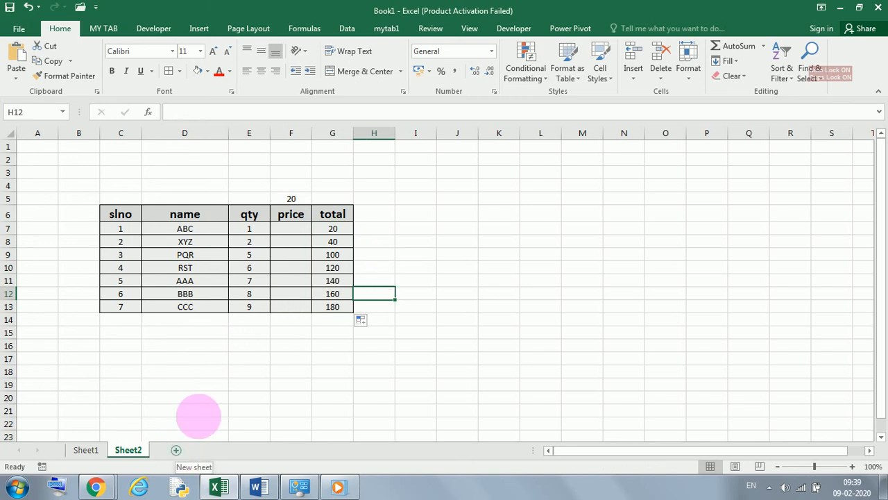
left_click(336, 233)
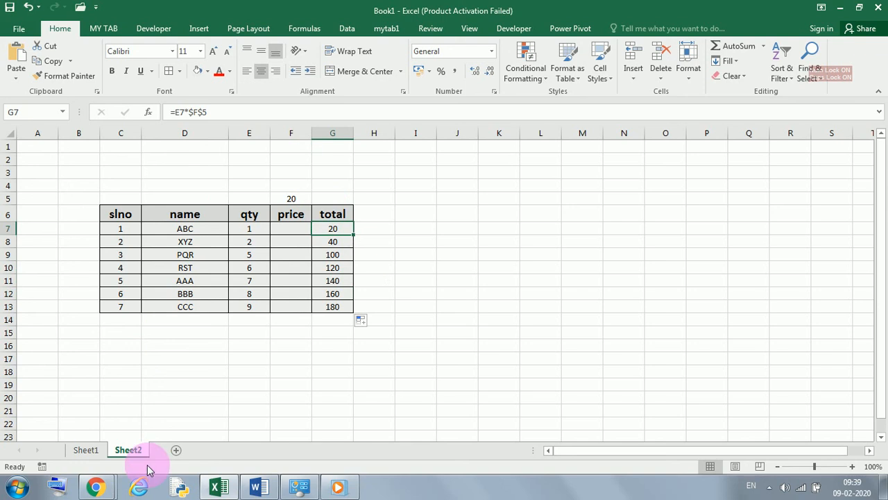
Save the workbook to the Desktop as FIVE in the Excel 97-2003 Workbook format
left_click(17, 34)
left_click(27, 159)
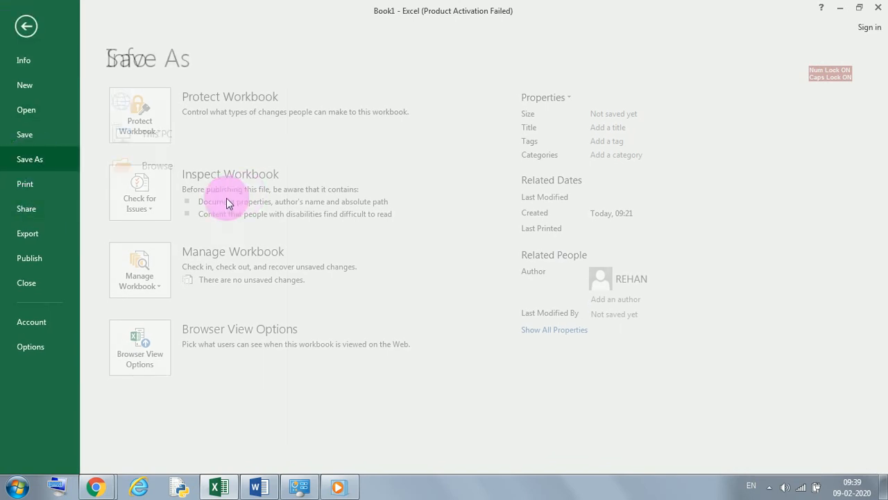
left_click(143, 201)
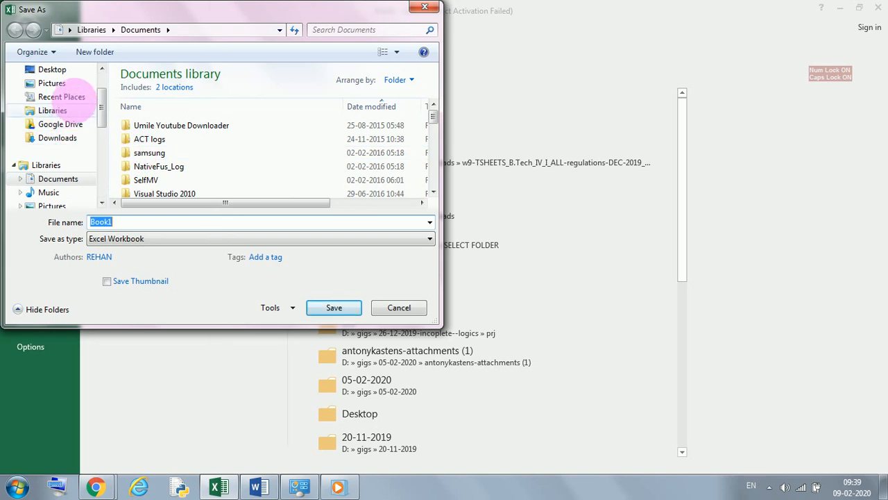
left_click(53, 71)
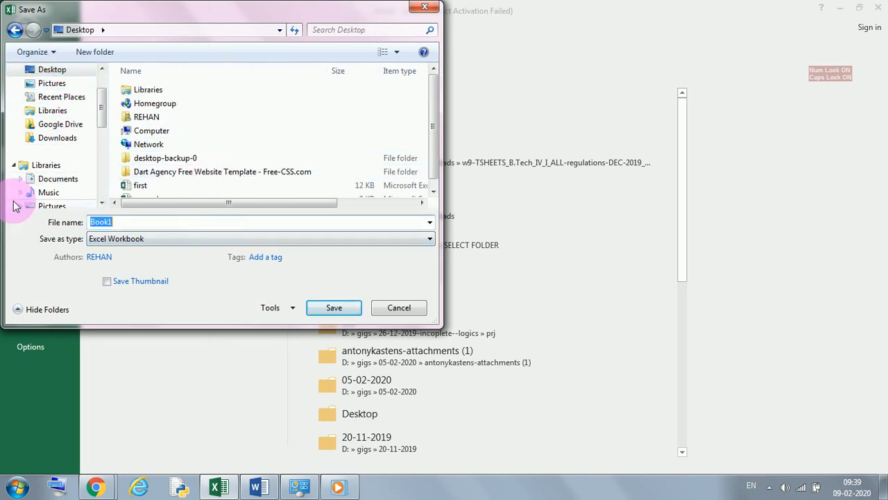
type("FIV")
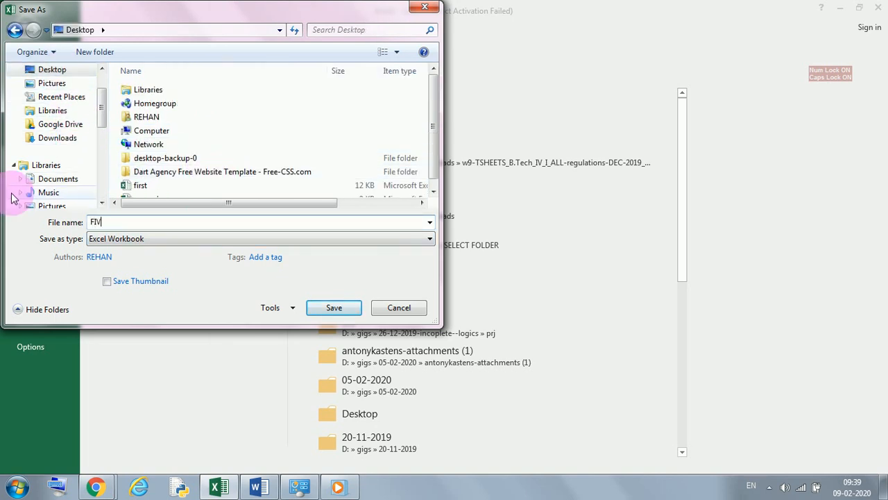
type("E.")
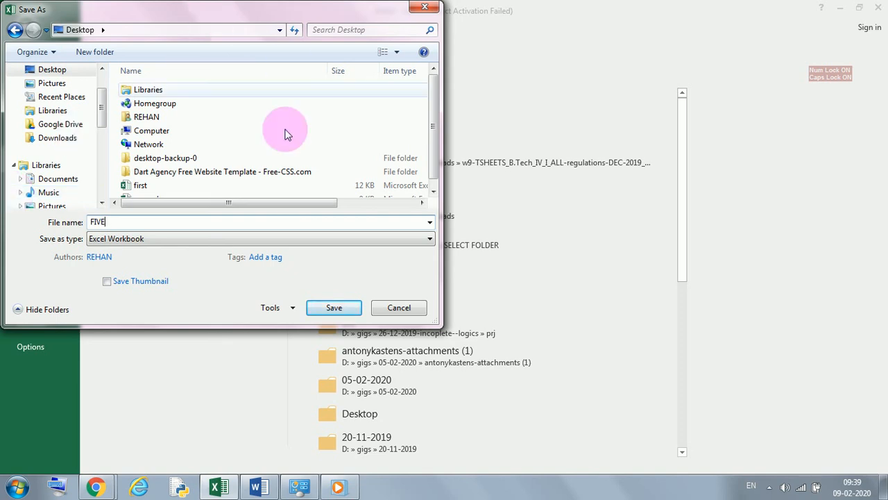
left_click(246, 239)
left_click(177, 35)
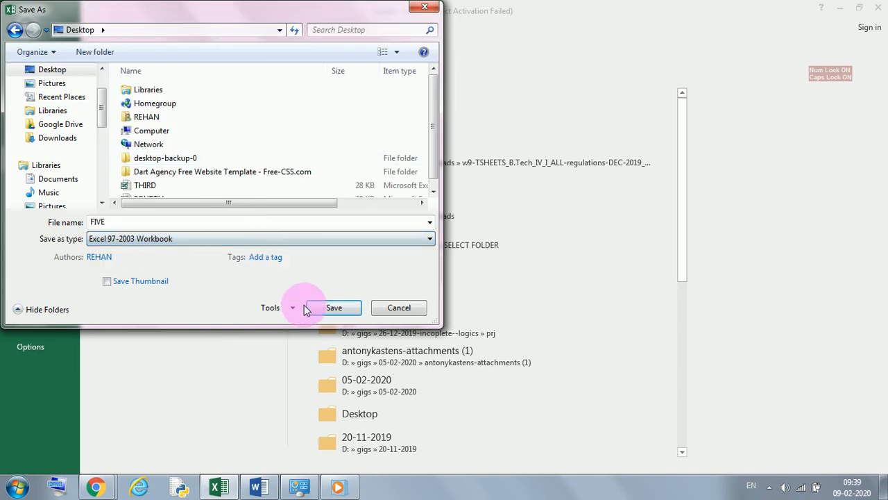
left_click(333, 308)
left_click(488, 327)
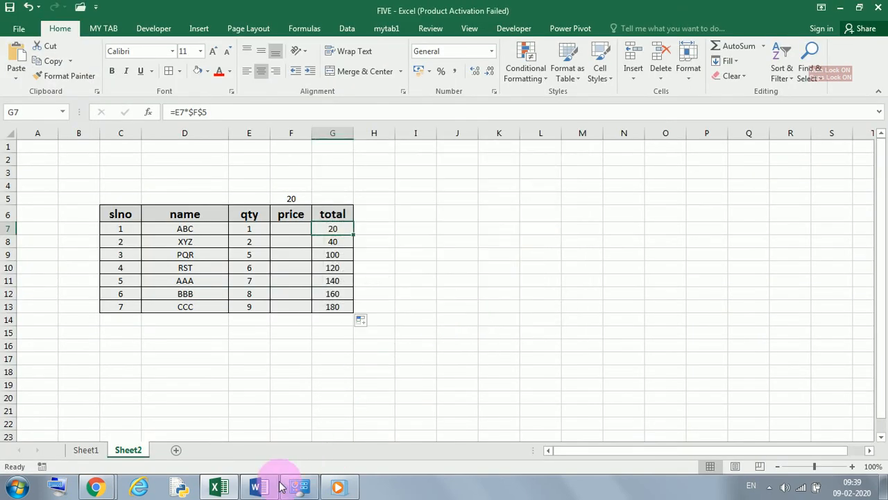
Open the FOURTH workbook from the desktop, look through its two sheets and minimize it
left_click(884, 491)
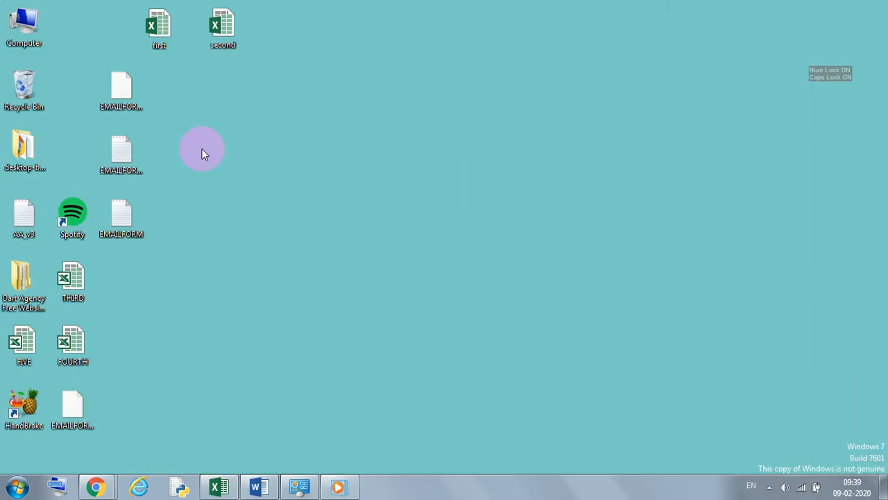
left_click(79, 256)
double_click(70, 356)
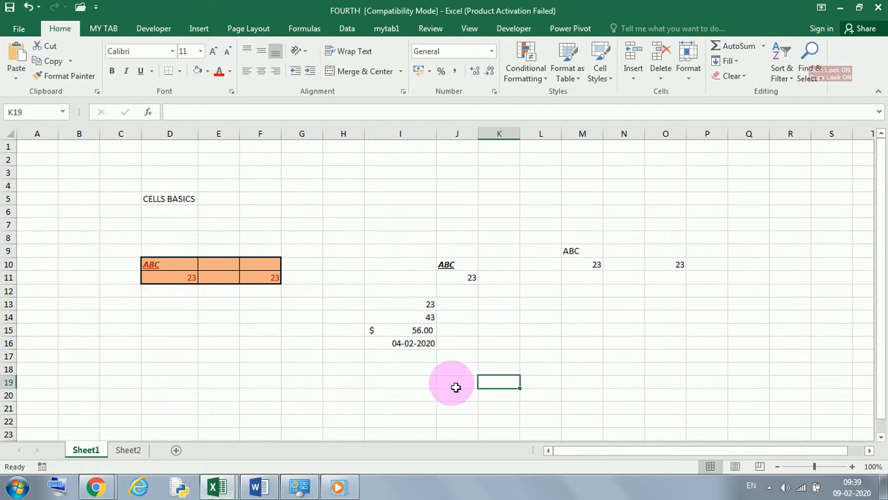
left_click(128, 450)
left_click(97, 455)
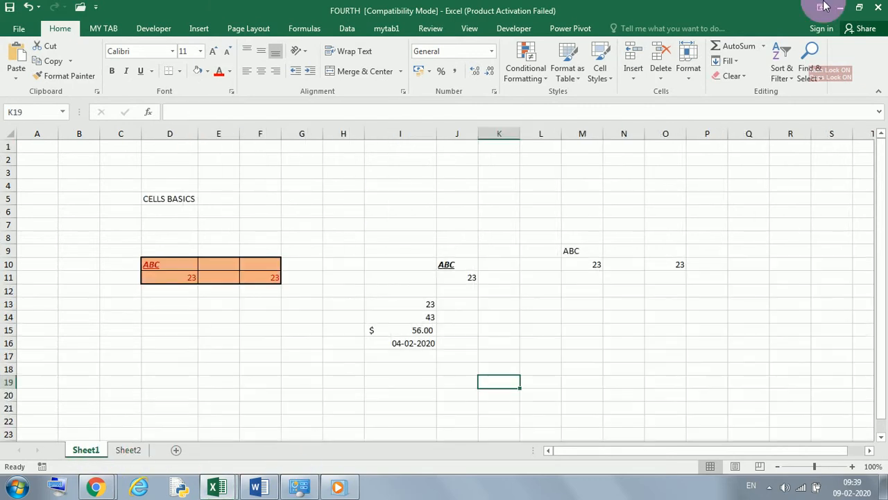
left_click(840, 7)
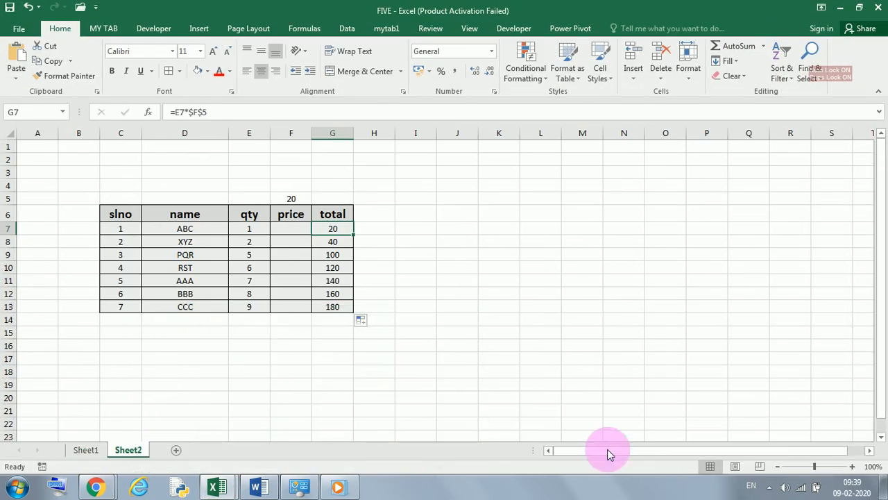
Open the second workbook from the desktop and link G10 on product-temp to Sheet2 cell C6 of FIVE.xls
left_click(884, 491)
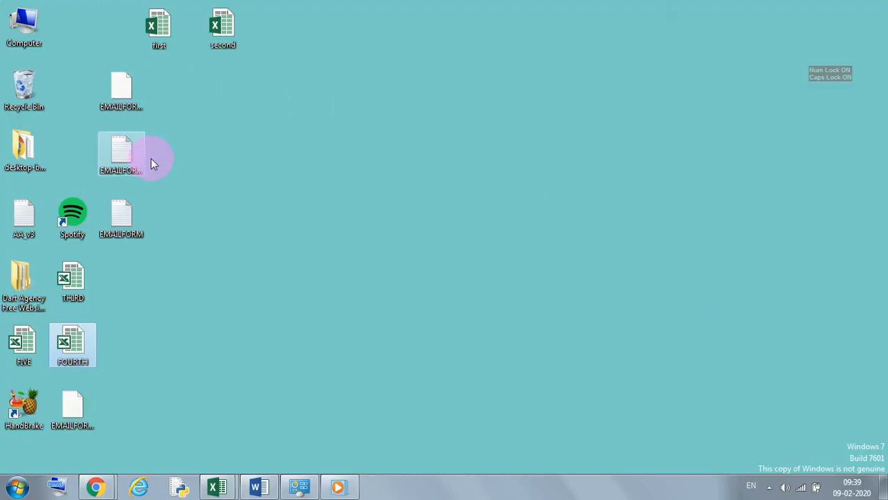
double_click(223, 28)
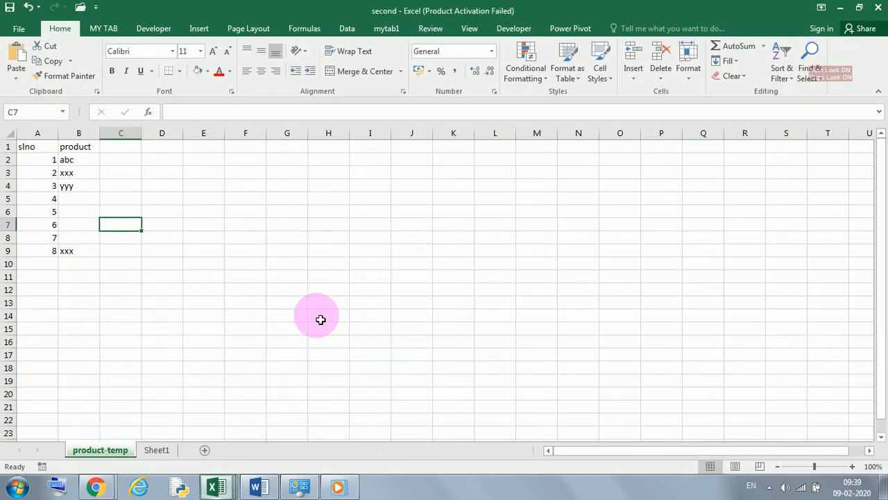
left_click(291, 264)
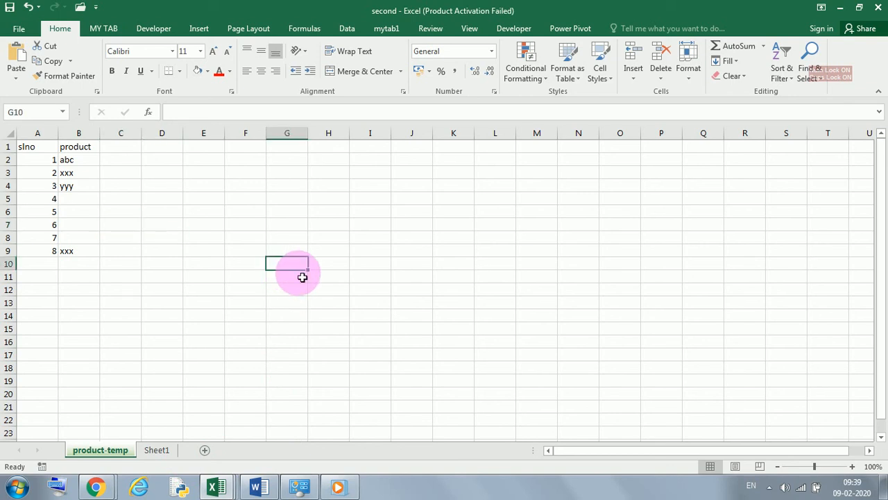
type("=")
mouse_move(217, 486)
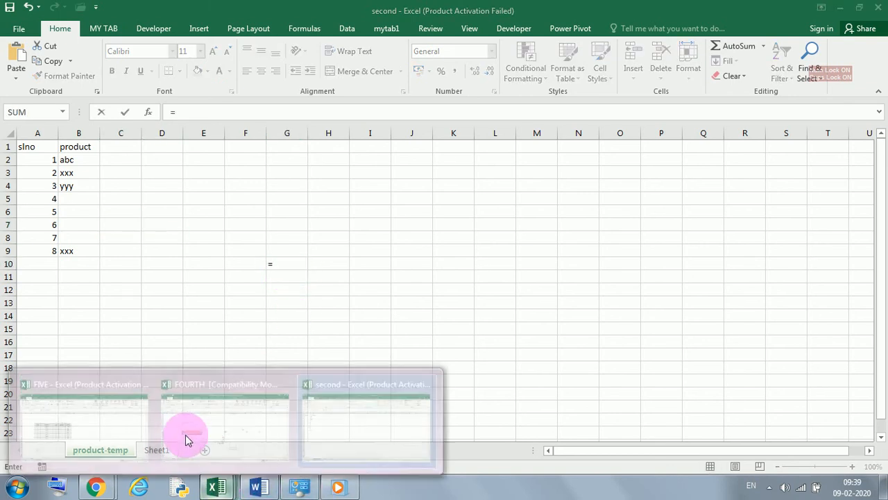
left_click(83, 409)
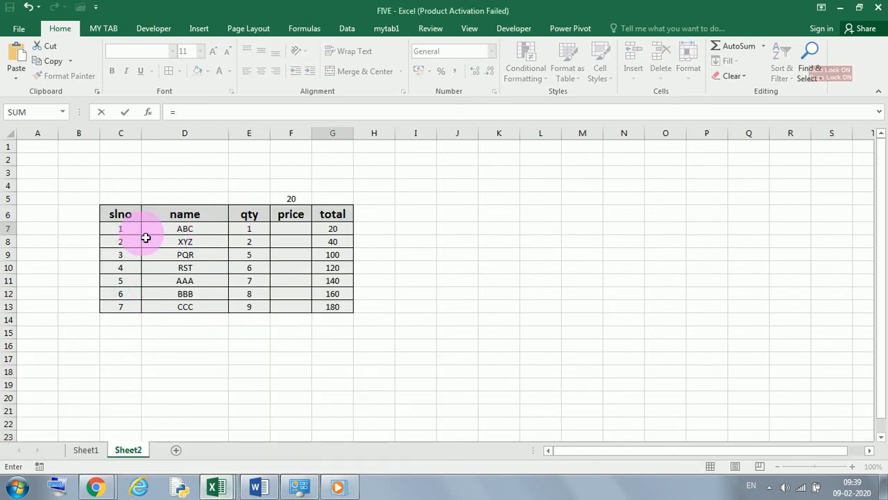
left_click(123, 217)
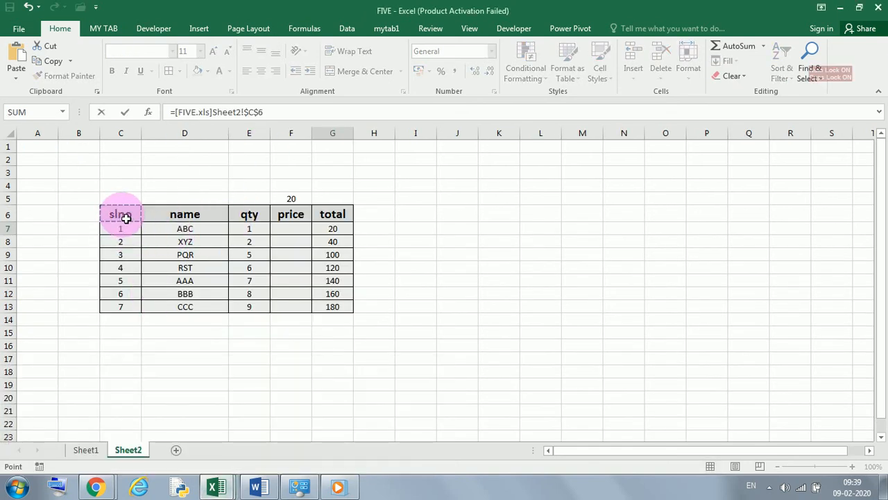
key("Return")
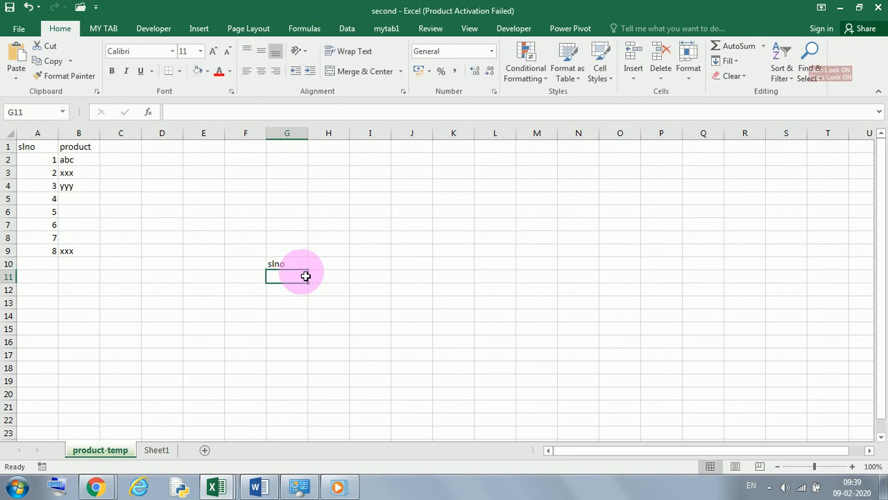
Fill G10's absolute external link across to column L and down to row 20
left_click(300, 266)
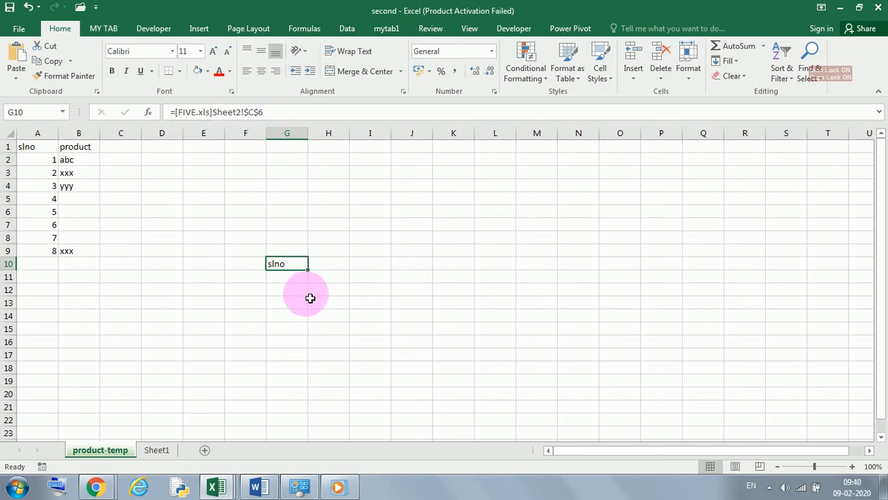
left_click_drag(309, 271, 521, 272)
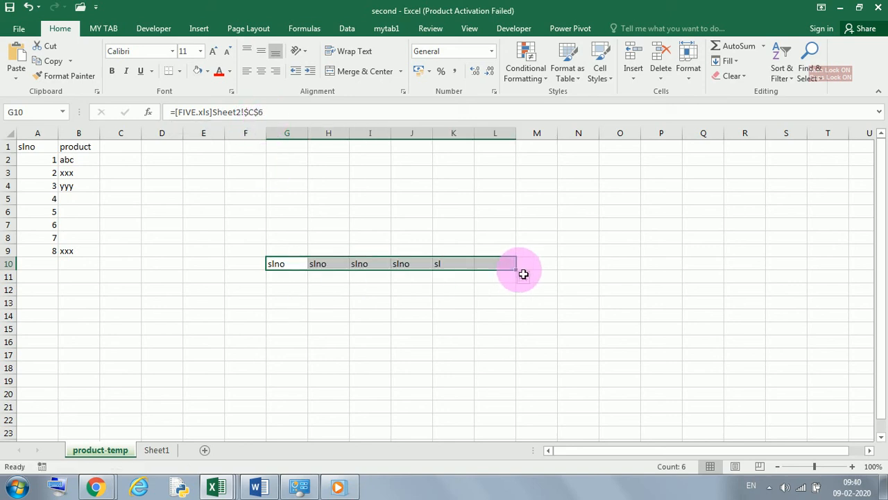
left_click_drag(514, 361, 511, 398)
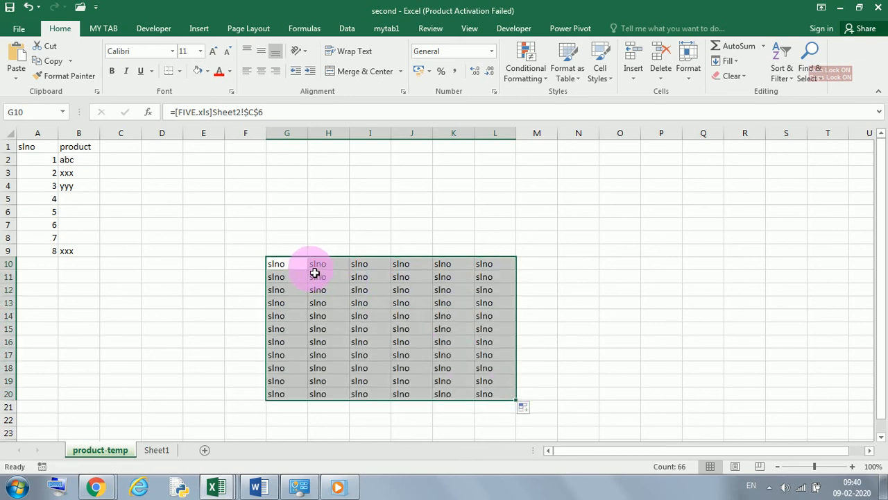
Change G10's external link to the relative reference =[FIVE.xls]Sheet2!C6
left_click(285, 267)
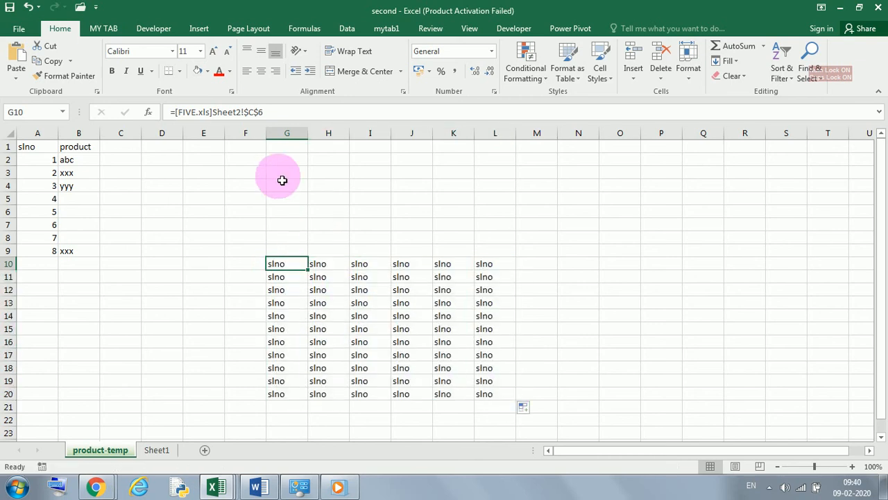
left_click(254, 113)
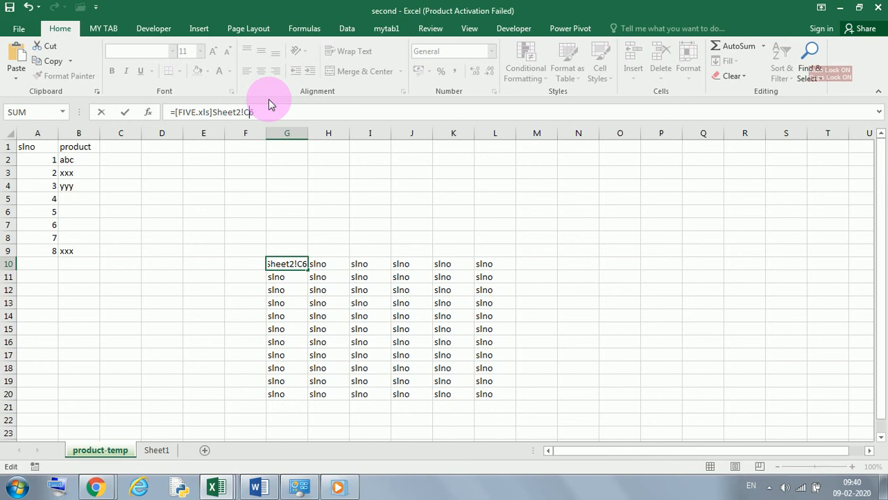
key("F4")
key("Return")
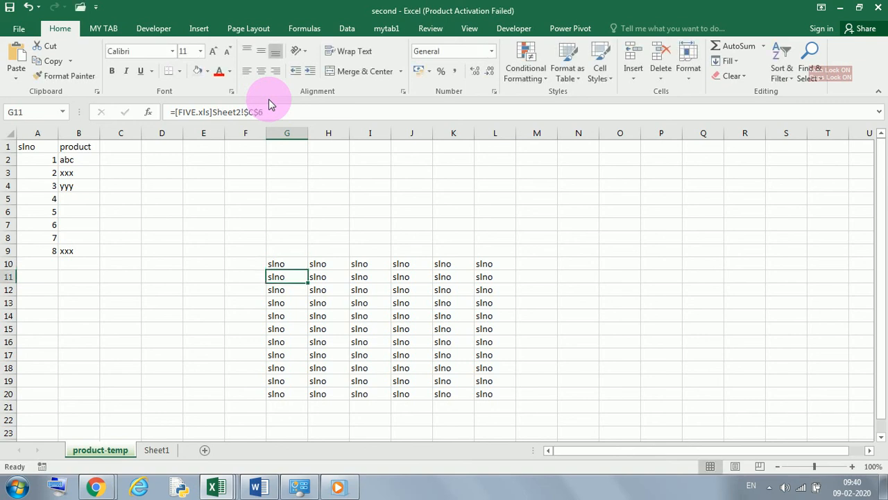
Fill G10's relative external link down through G20 and across through L10
left_click(304, 268)
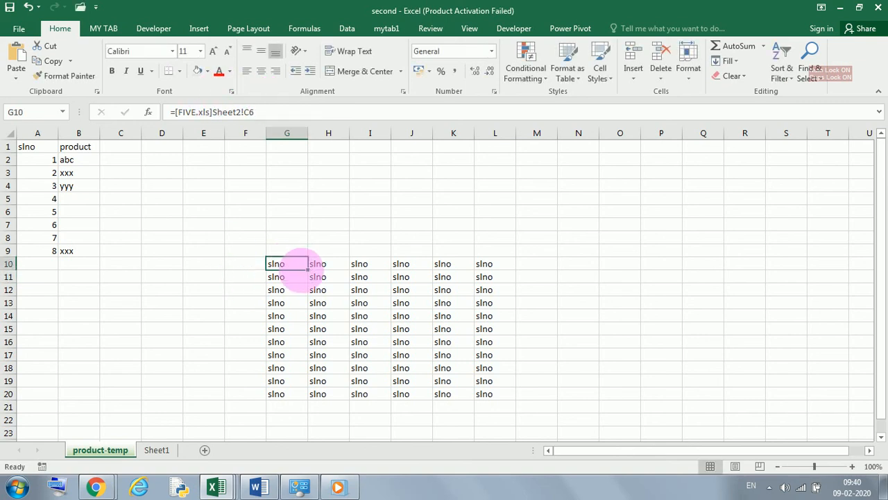
double_click(310, 271)
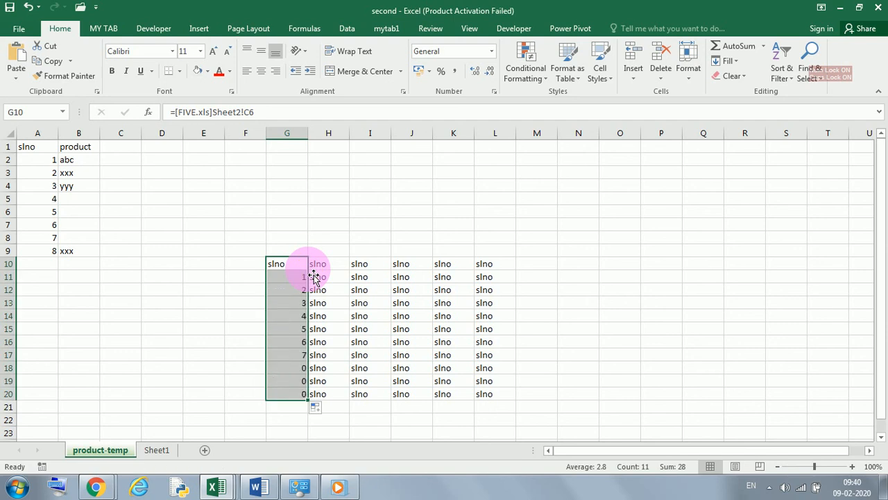
left_click(298, 268)
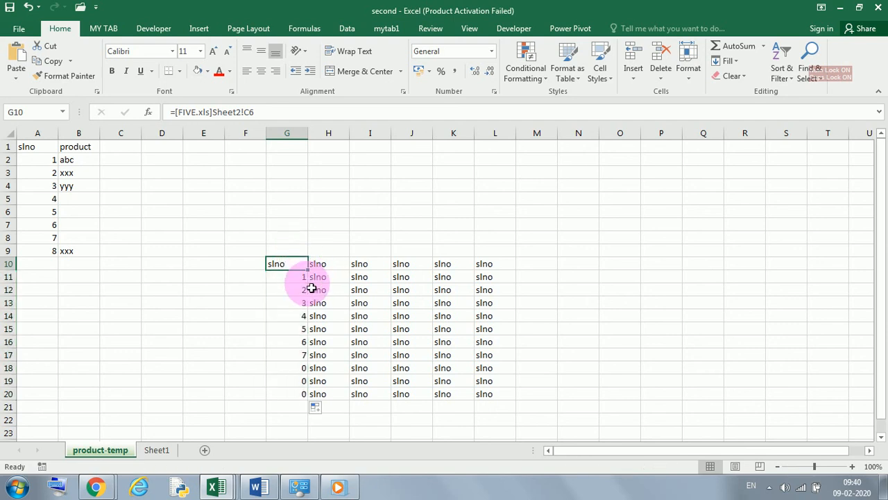
left_click_drag(312, 276, 506, 274)
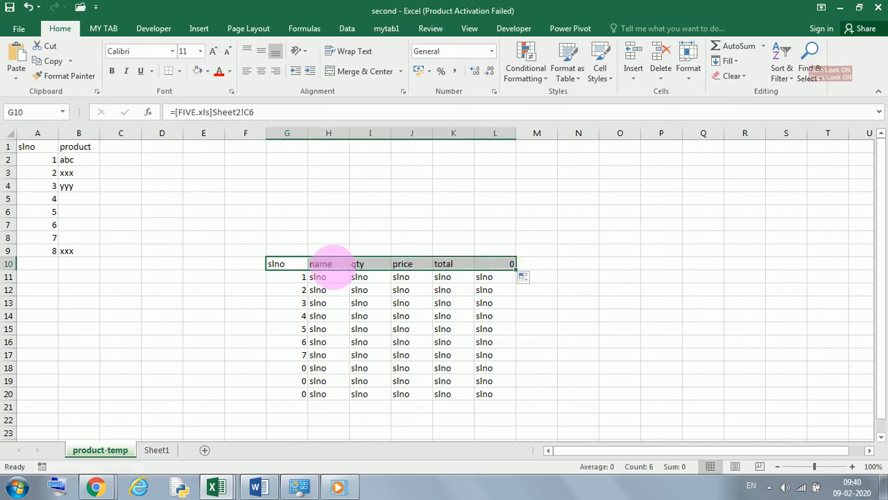
left_click(292, 267)
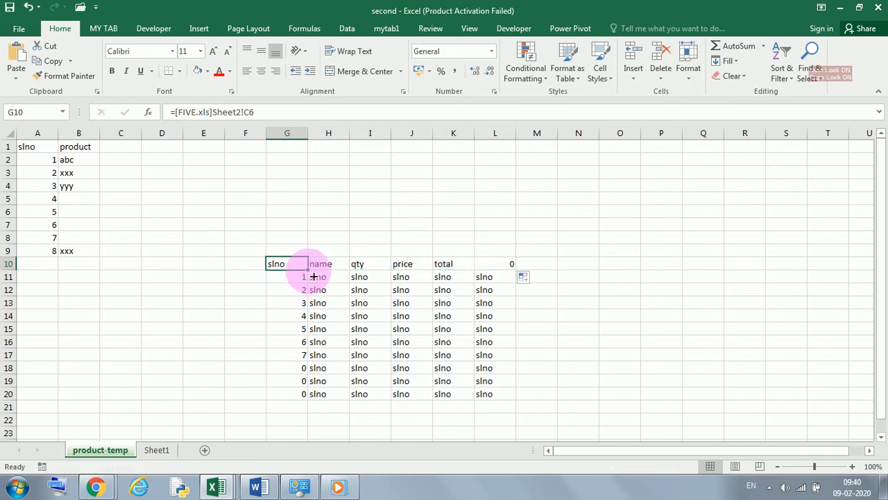
left_click_drag(312, 275, 513, 276)
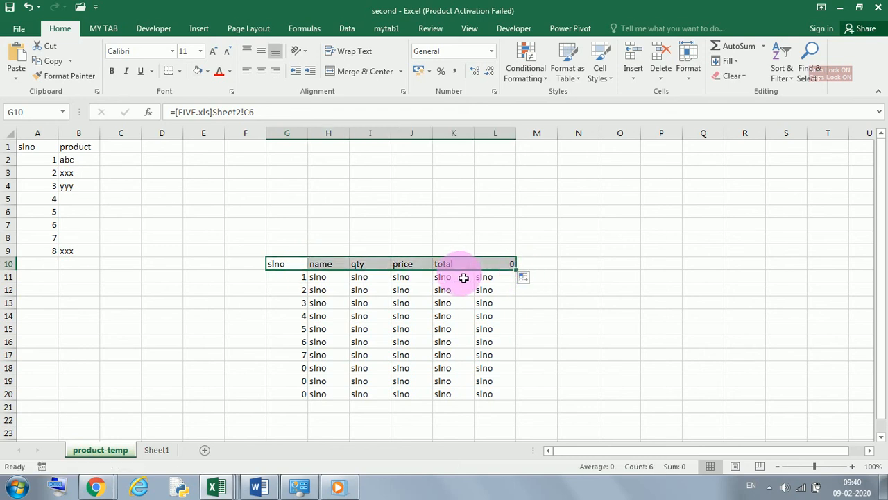
Fill the relative external links in G10:K10 down to row 20
left_click(505, 268)
left_click_drag(292, 265, 454, 273)
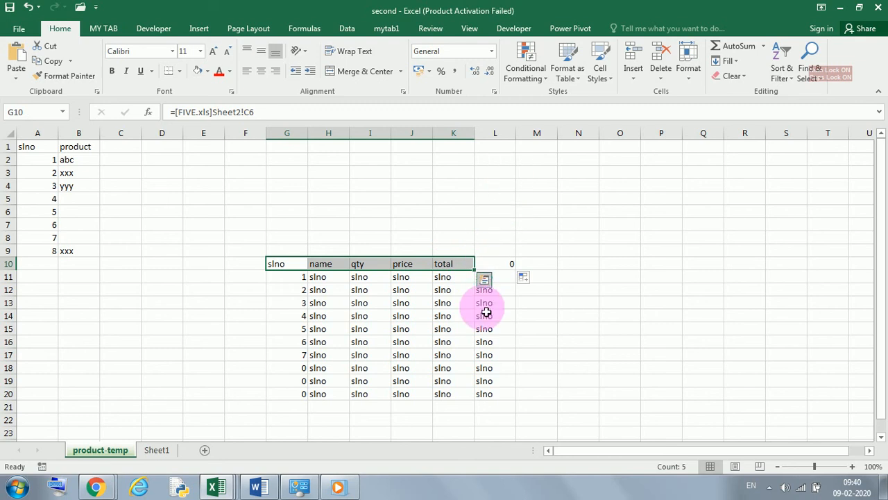
double_click(476, 270)
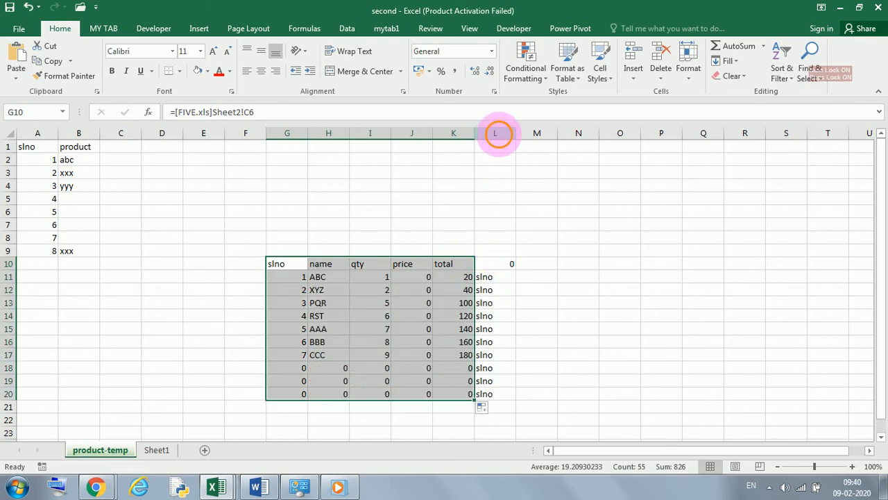
Delete column L and rows 18 to 21 around the linked table on product-temp
left_click(496, 133)
right_click(496, 134)
left_click(526, 237)
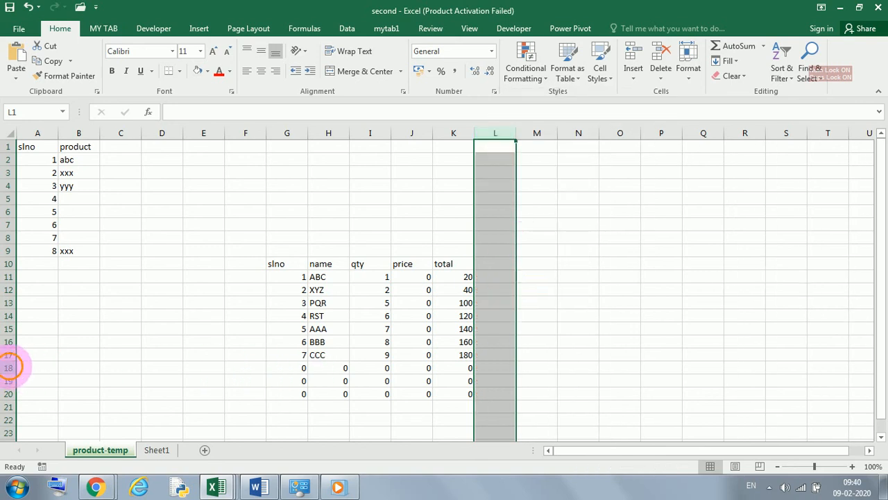
left_click_drag(9, 367, 14, 405)
right_click(13, 389)
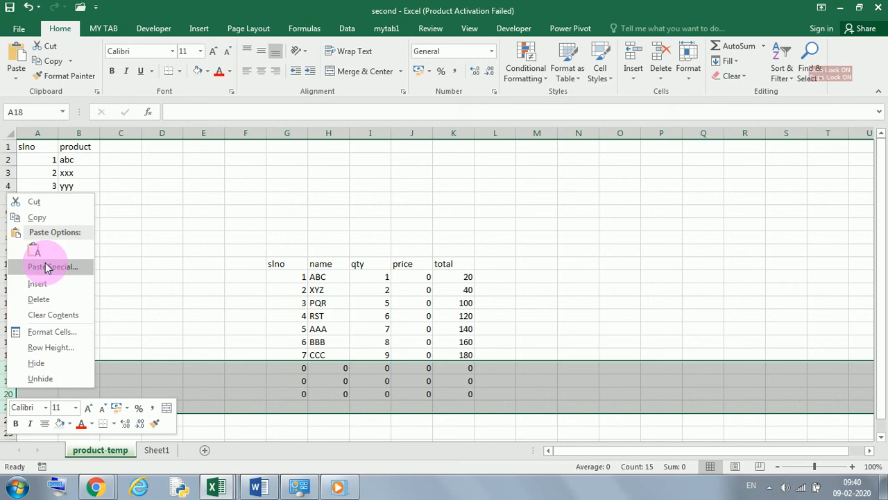
left_click(41, 300)
left_click(620, 316)
left_click(281, 265)
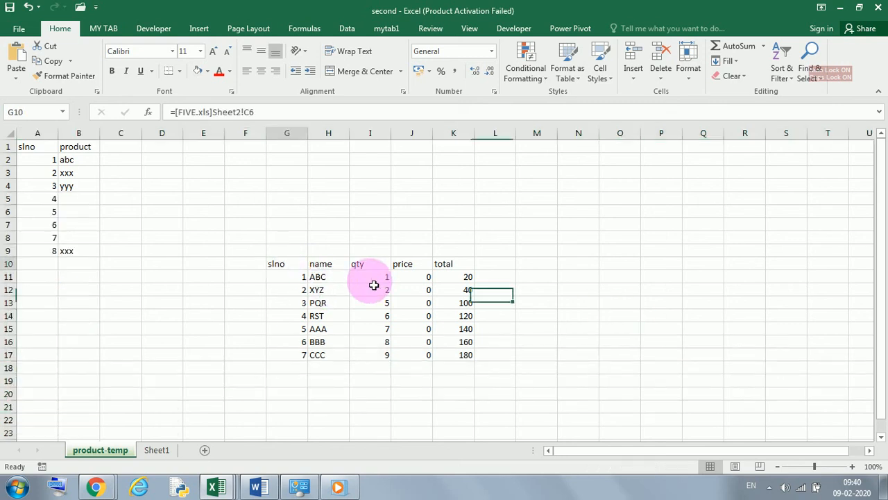
left_click_drag(374, 286, 465, 360)
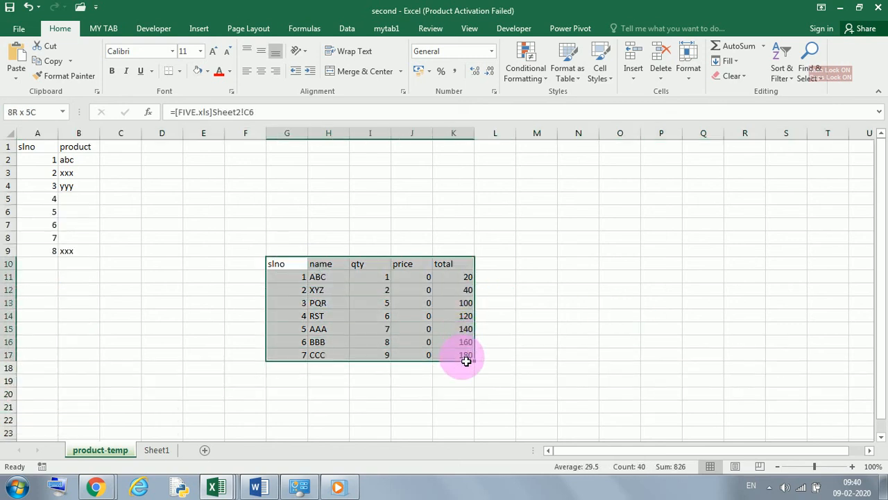
Copy the external link from the price header in J10 into J9 above it
left_click(420, 270)
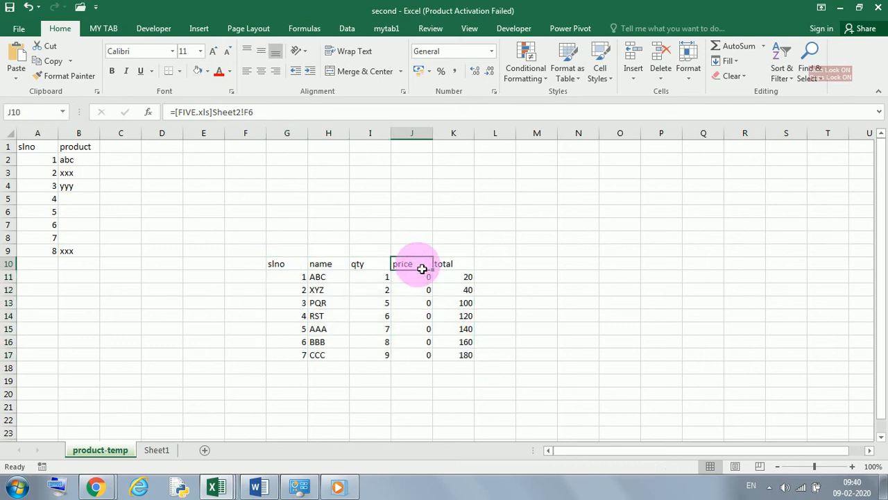
right_click(420, 270)
left_click(462, 220)
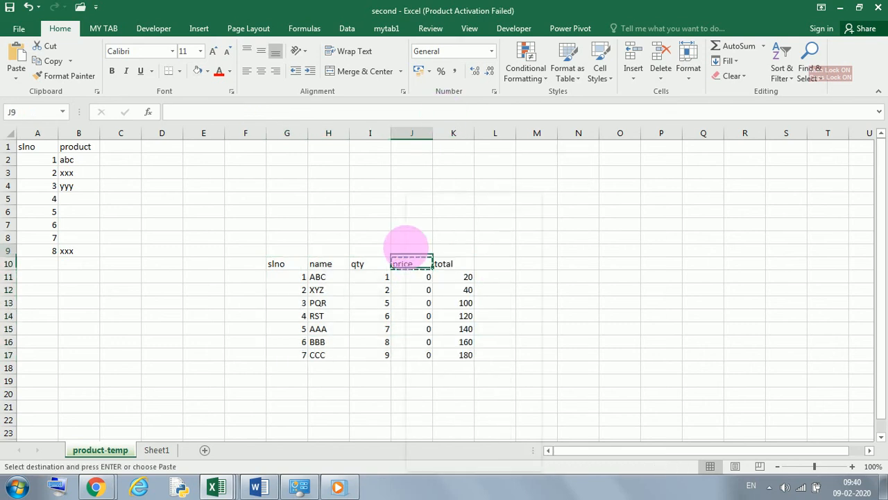
right_click(408, 251)
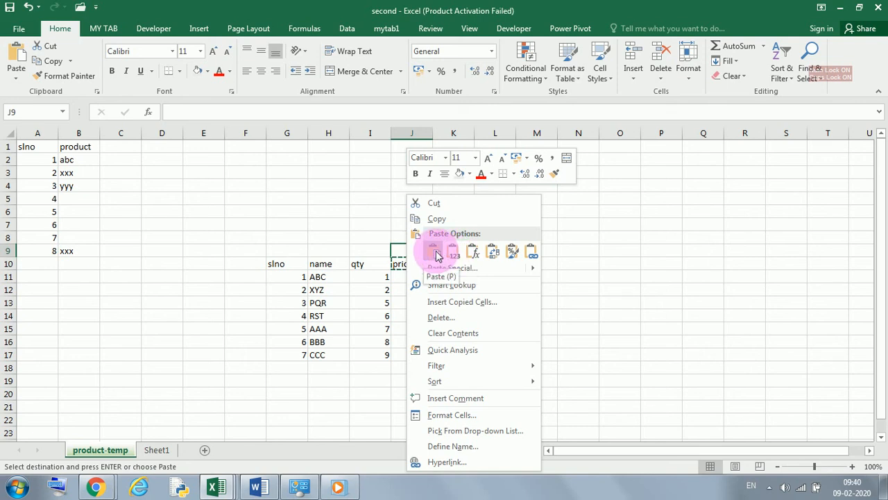
left_click(436, 253)
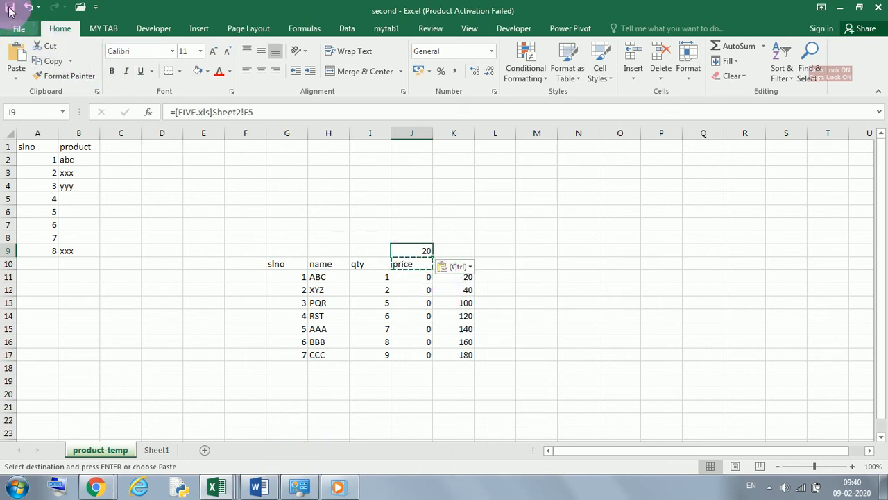
key("Escape")
left_click(451, 380)
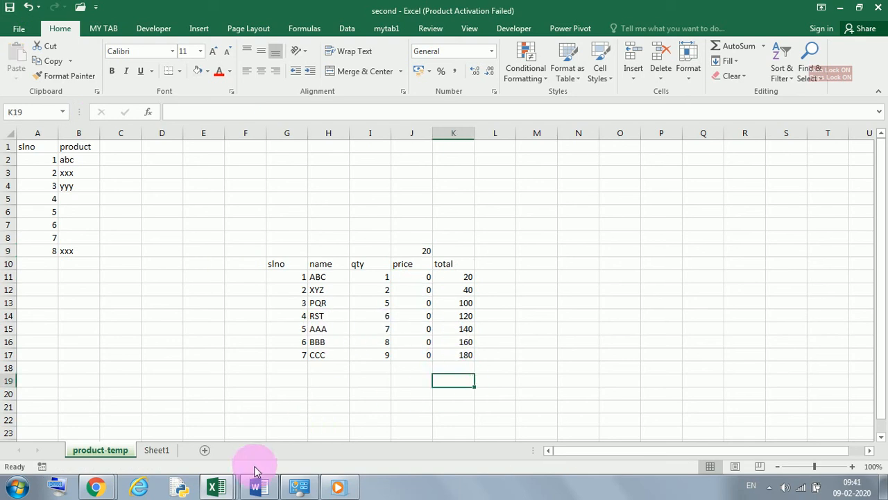
Switch to the FIVE workbook and examine the price column of the source table on Sheet2
mouse_move(218, 486)
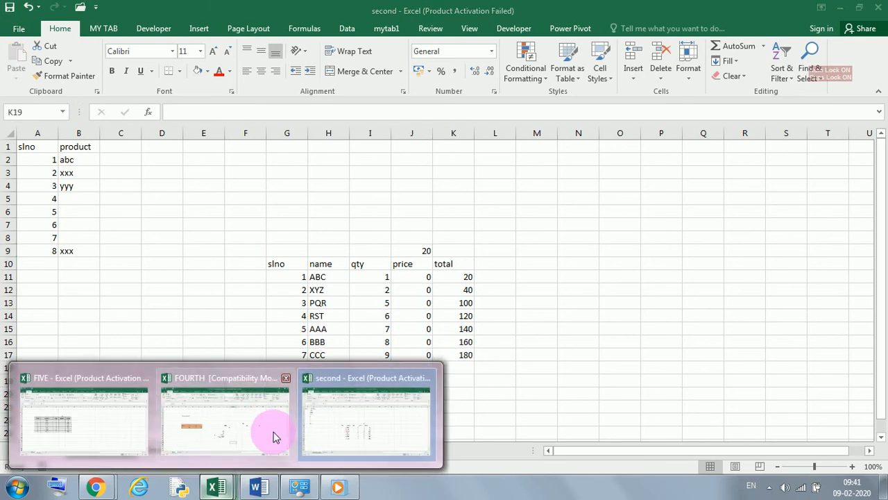
left_click(358, 356)
mouse_move(222, 492)
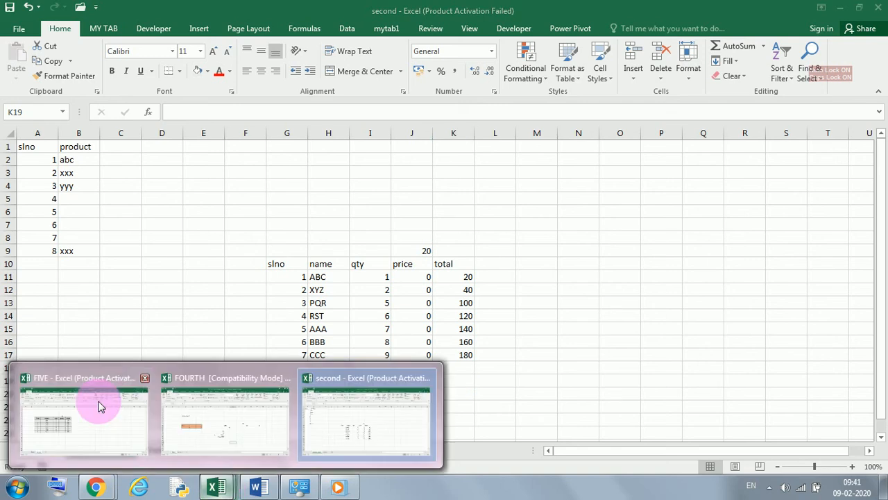
left_click(99, 406)
left_click(291, 230)
left_click_drag(290, 282, 294, 312)
left_click(456, 347)
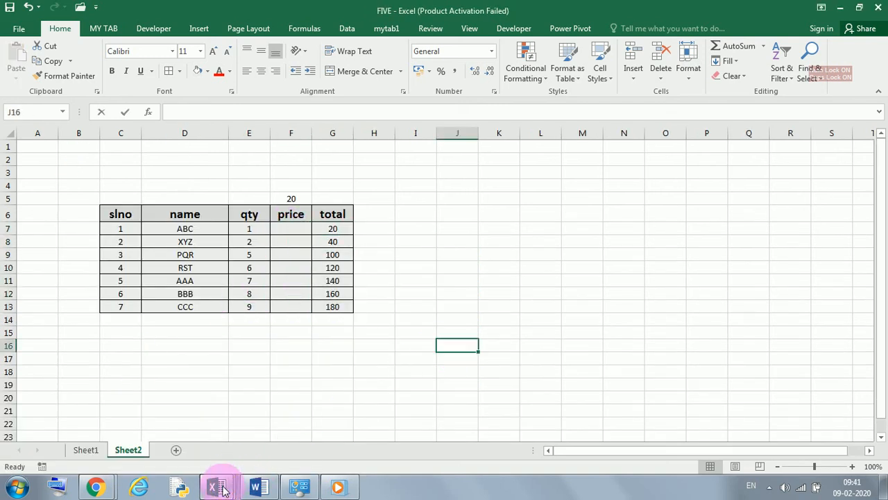
Back in the second workbook, change J11 on product-temp to =IF([FIVE.xls]Sheet2!F7=0,"")
mouse_move(220, 487)
left_click(426, 419)
left_click(419, 278)
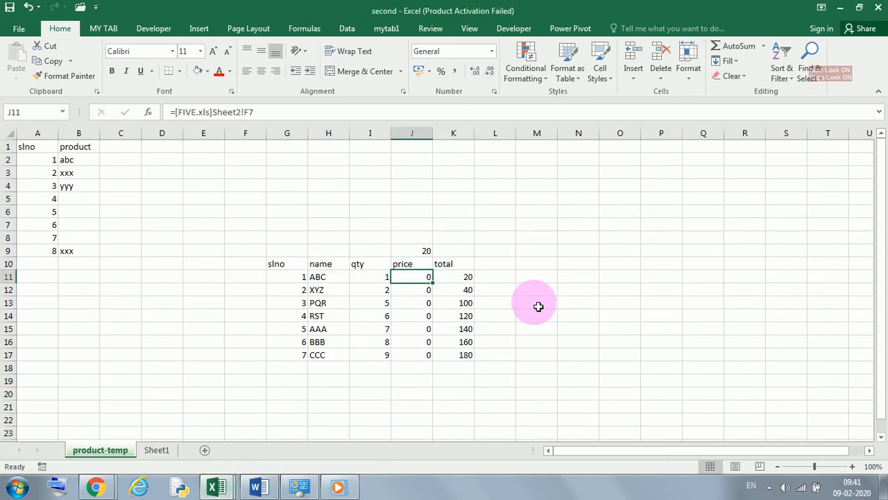
left_click(175, 112)
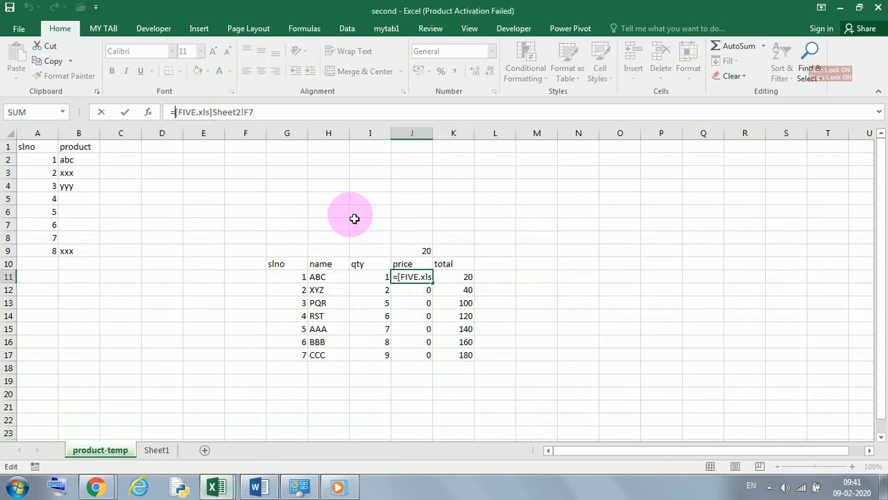
type("IF")
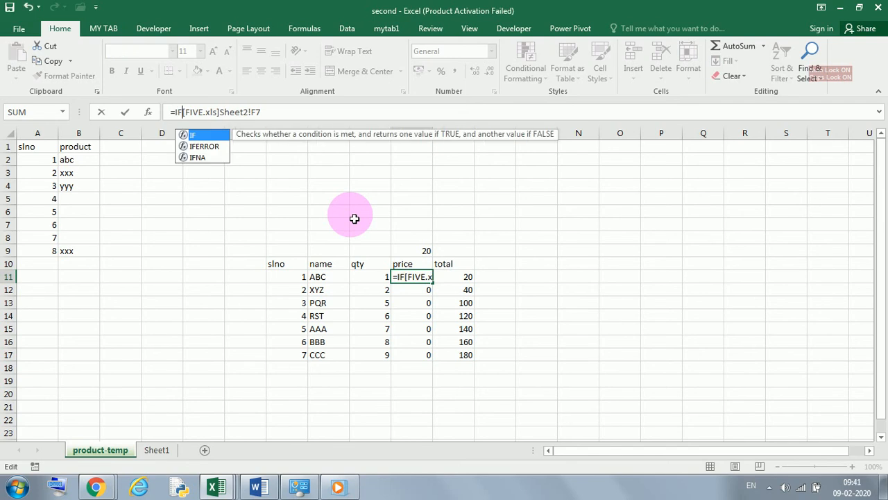
type("(")
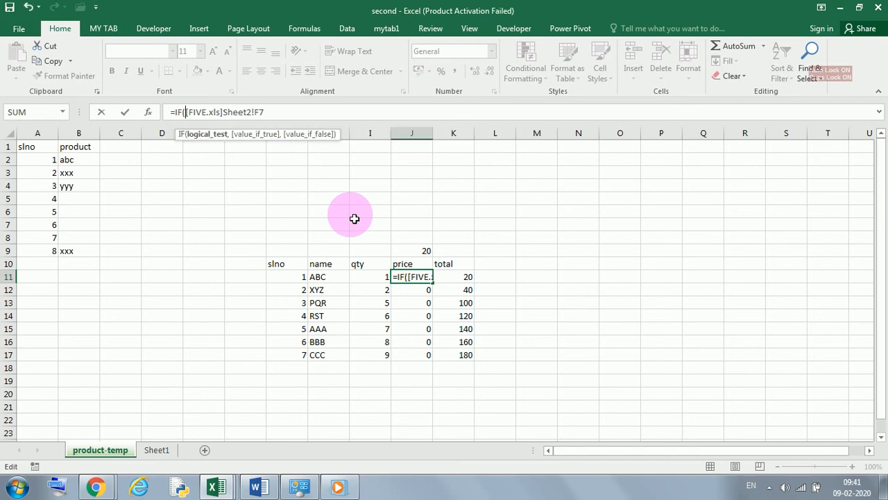
left_click(334, 114)
type("=0")
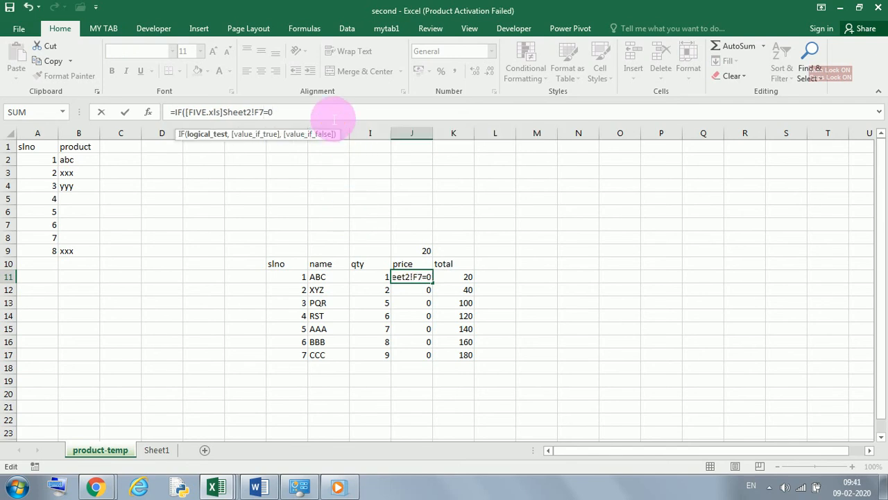
type(",\"\")")
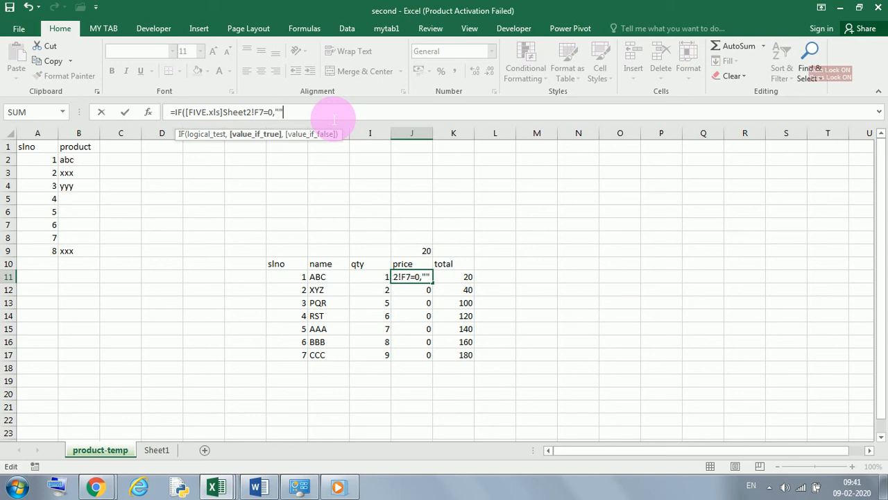
key("ctrl+Return")
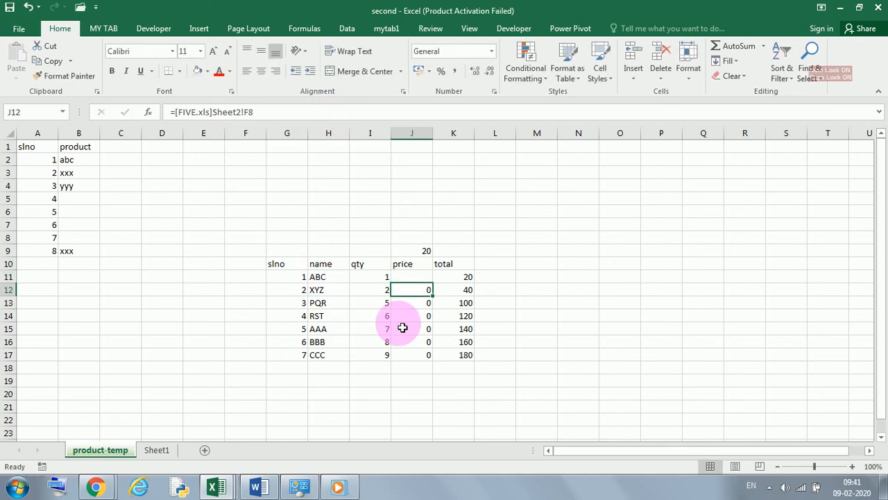
Fill J11's IF formula down the price column through J17
left_click(429, 281)
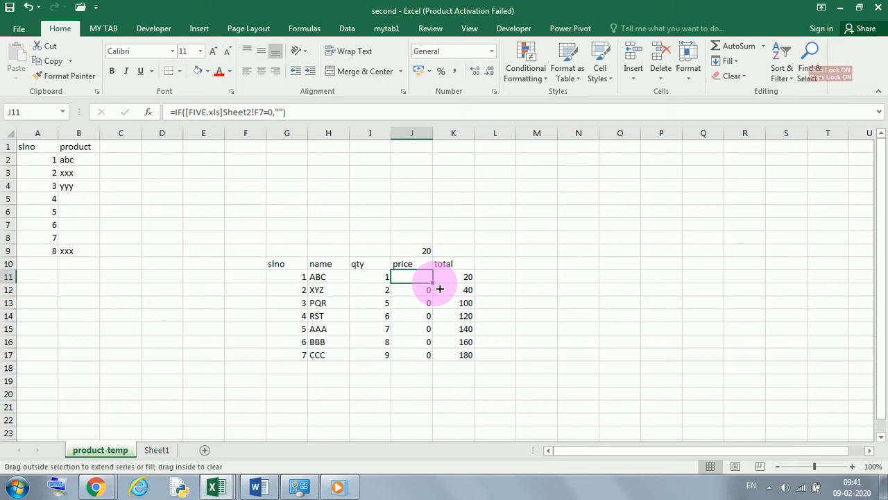
double_click(432, 283)
left_click(577, 332)
Apply all borders to the linked table range G9:K17
left_click_drag(291, 254, 465, 357)
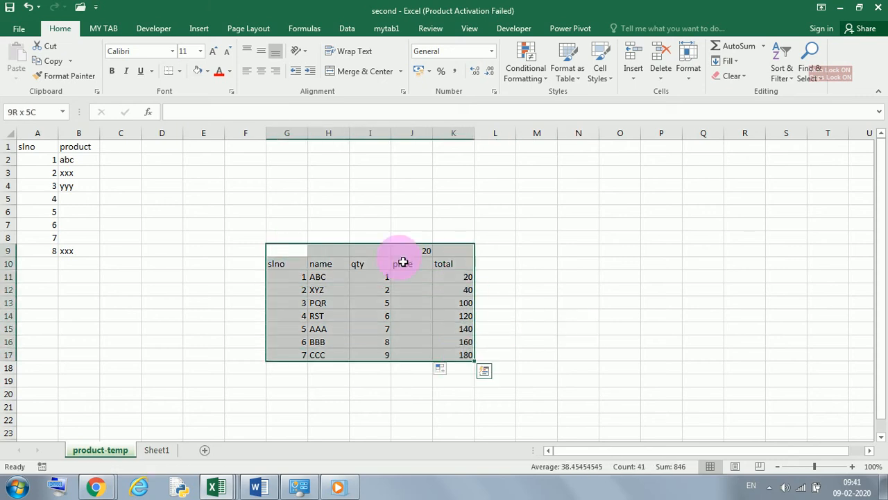
left_click(179, 71)
left_click(201, 182)
left_click(550, 301)
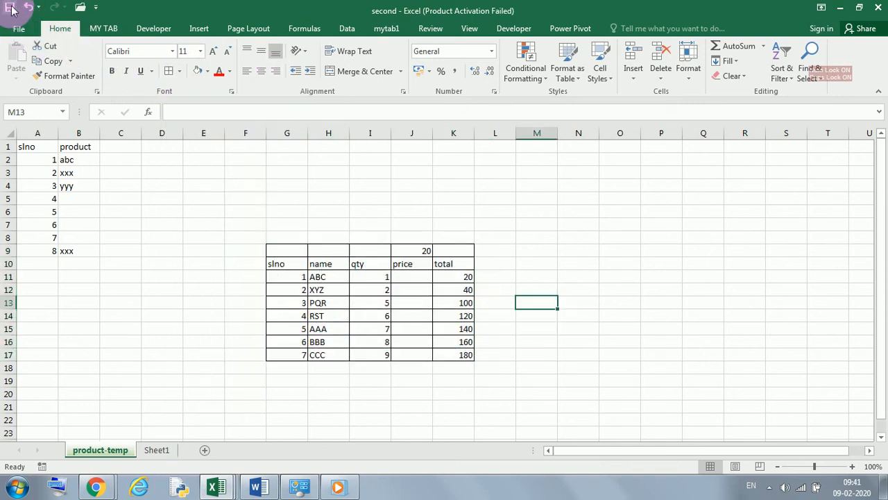
Switch to the FIVE workbook and change the name in D8 on Sheet2 to SSS
mouse_move(217, 487)
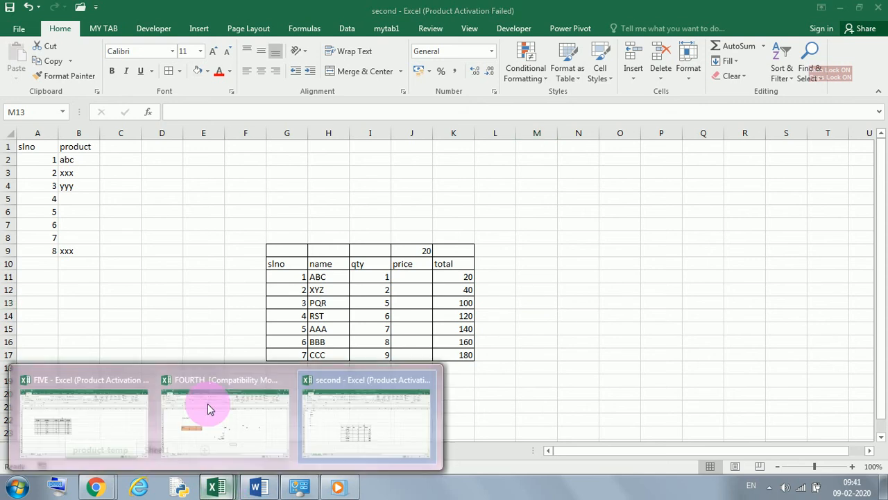
left_click(149, 415)
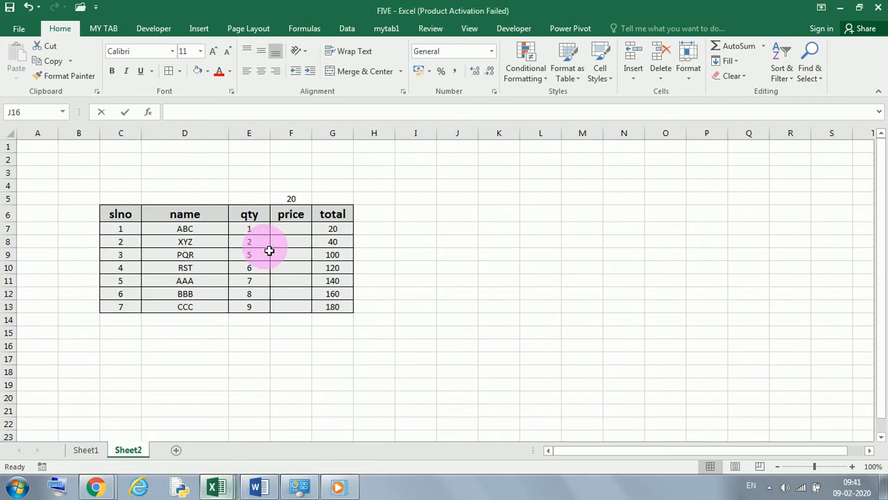
left_click(194, 230)
left_click(201, 246)
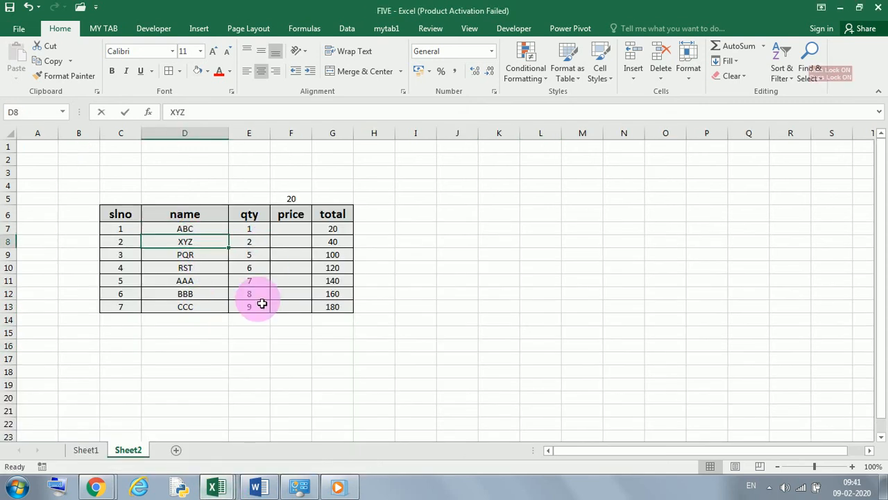
type("SSS")
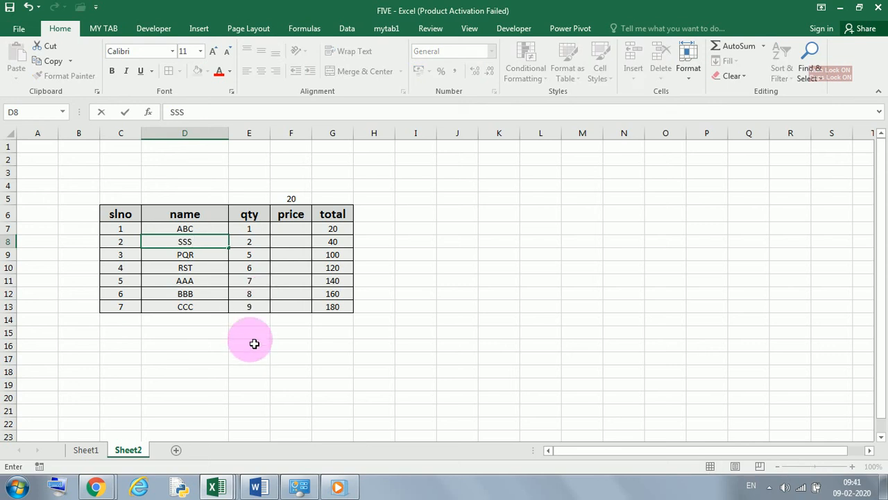
left_click(254, 342)
Return to the second workbook and check the linked name in H12 on product-temp
left_click(225, 481)
left_click(340, 437)
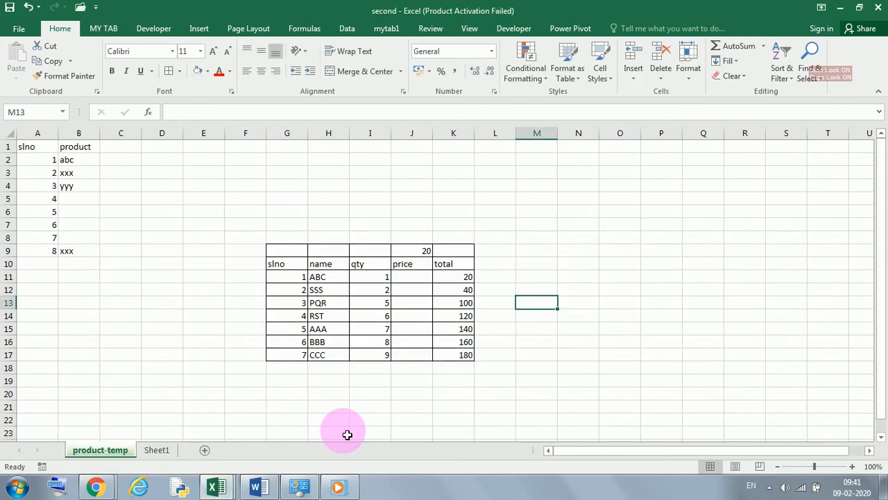
left_click(341, 291)
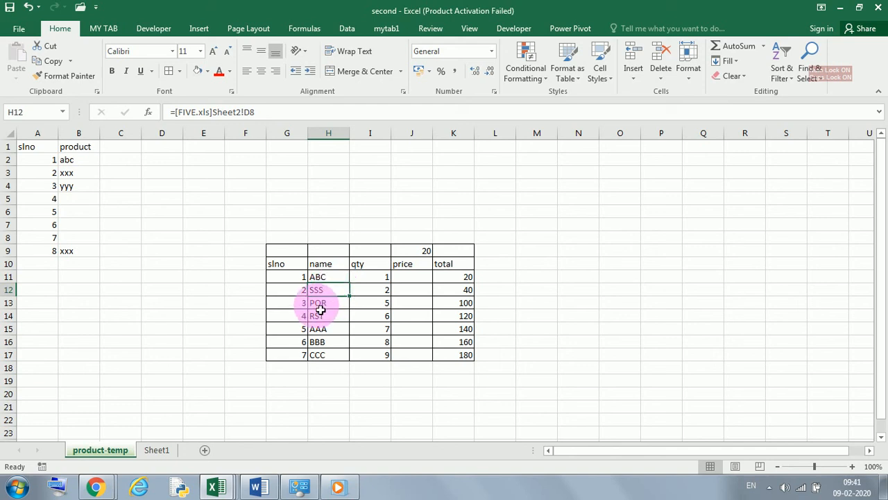
Set the price in F5 on Sheet2 of the FIVE workbook to 30 and return to the second workbook
left_click(222, 485)
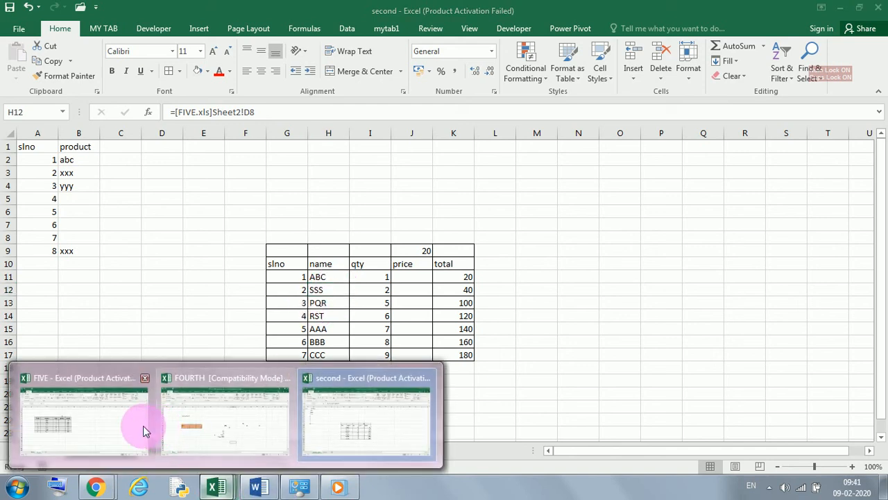
left_click(111, 422)
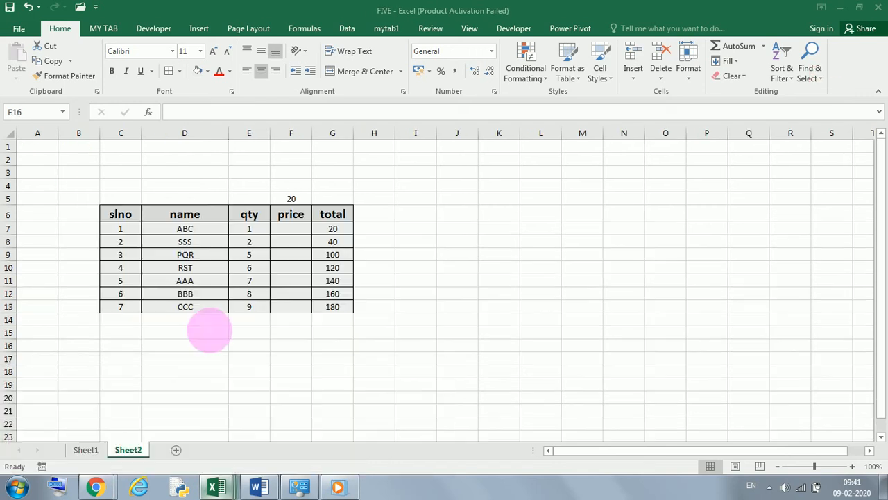
left_click(295, 200)
double_click(174, 111)
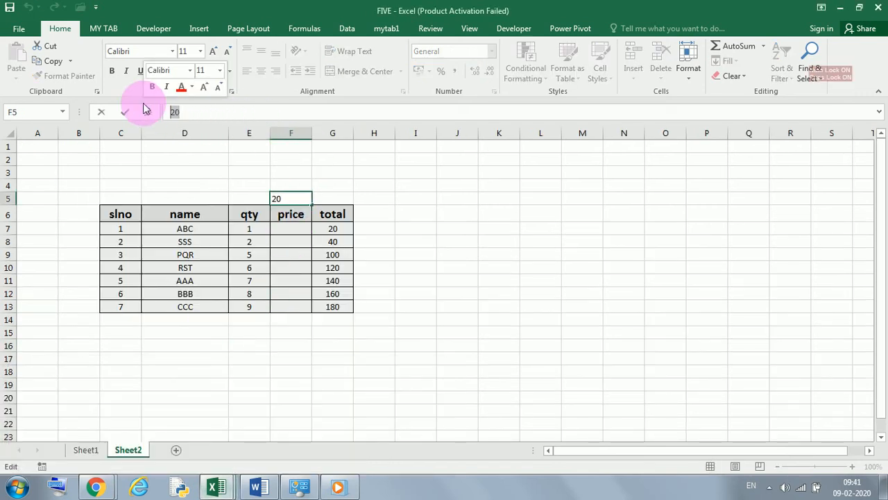
type("30")
key("Return")
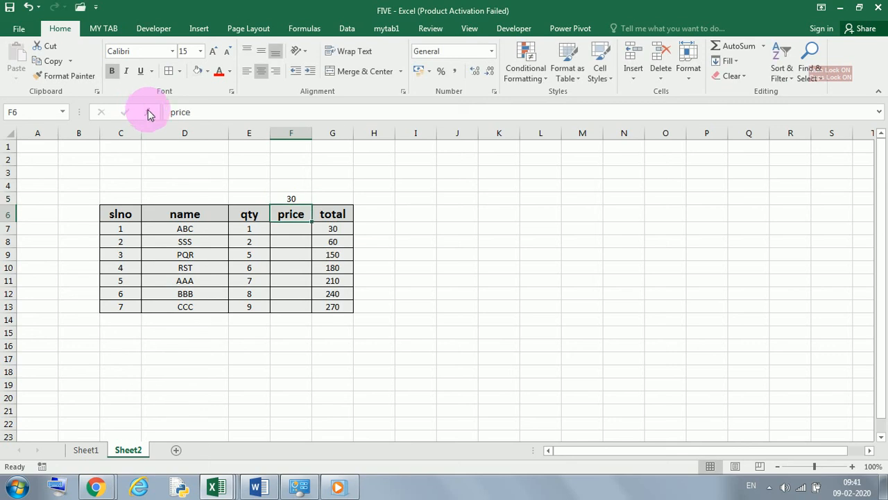
left_click(258, 409)
mouse_move(215, 485)
left_click(355, 422)
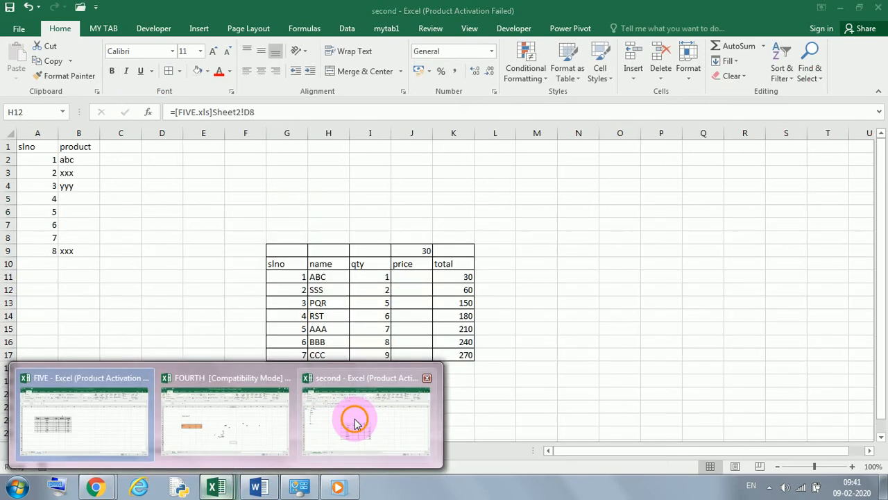
Compare Sheet2 of the FIVE workbook with the linked table G9:K17 in the second workbook, examining the price reference in J9
left_click(82, 424)
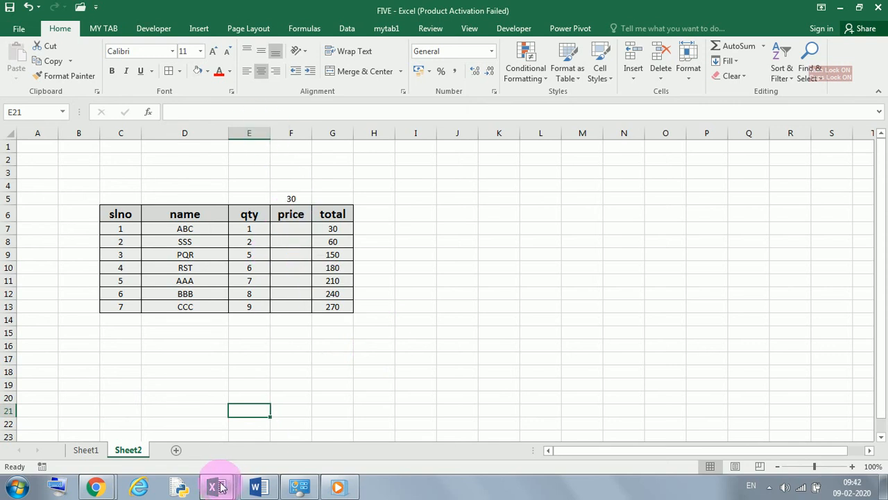
left_click(349, 434)
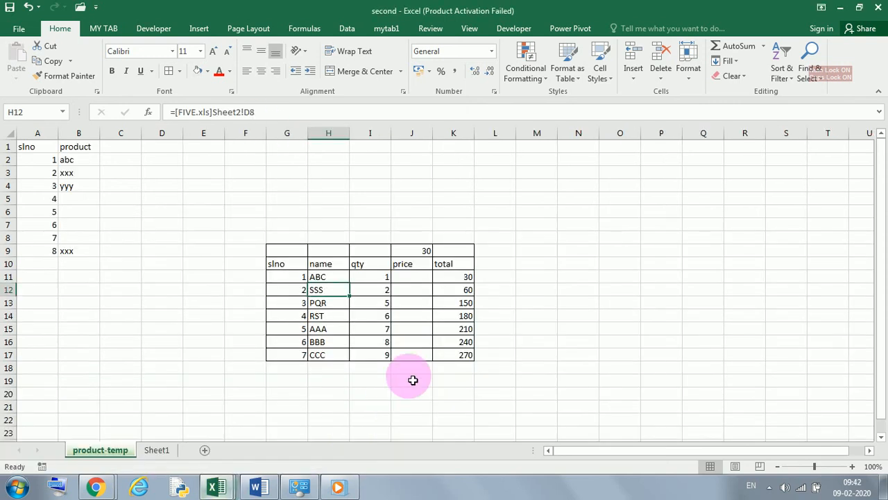
left_click(426, 251)
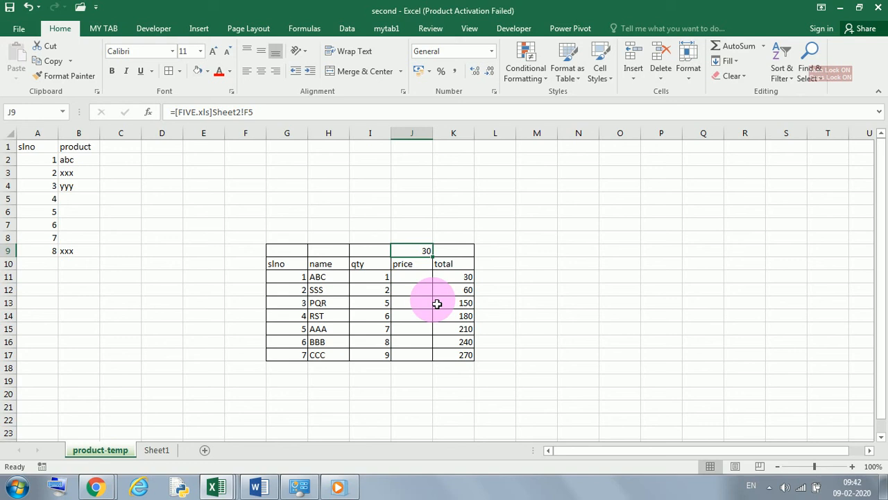
left_click(423, 406)
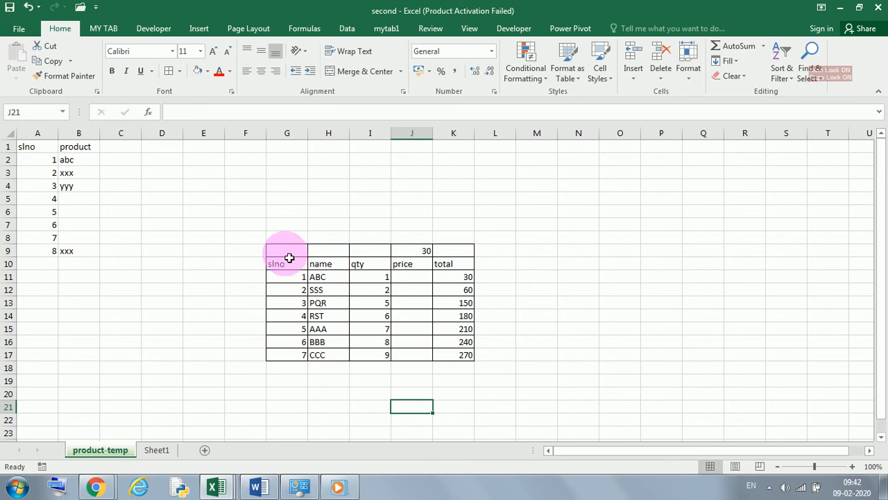
left_click_drag(287, 253, 460, 359)
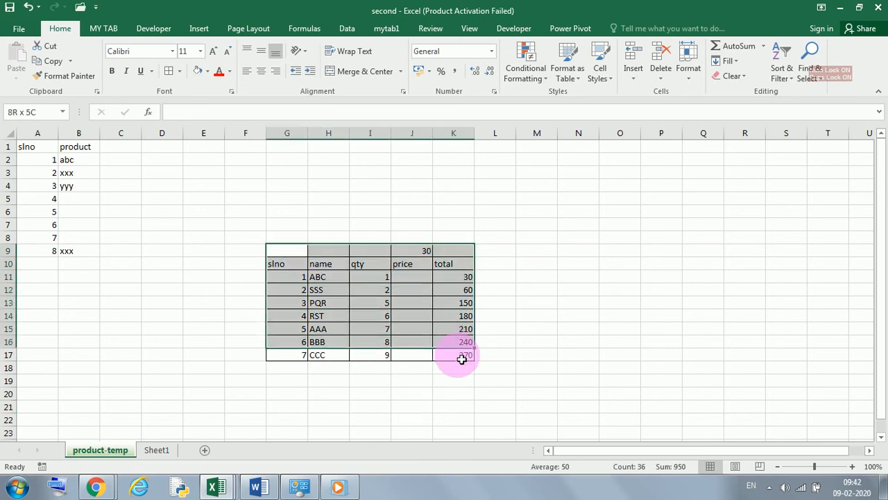
left_click(541, 349)
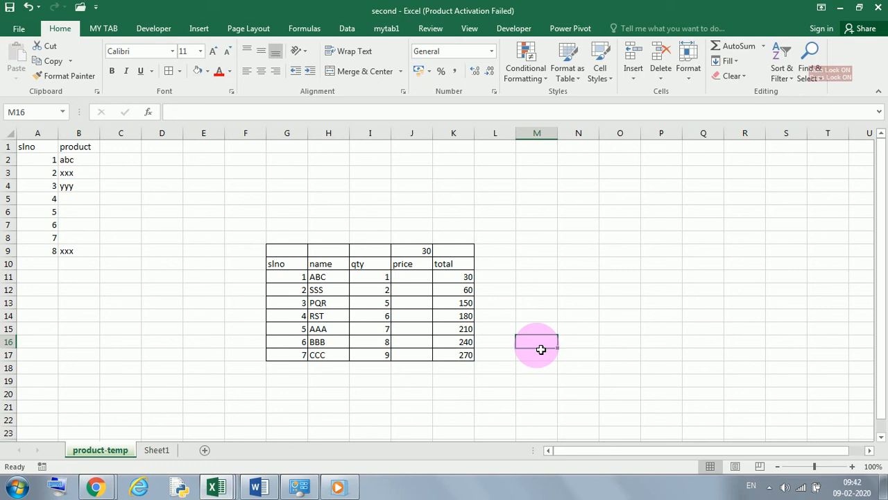
left_click(542, 349)
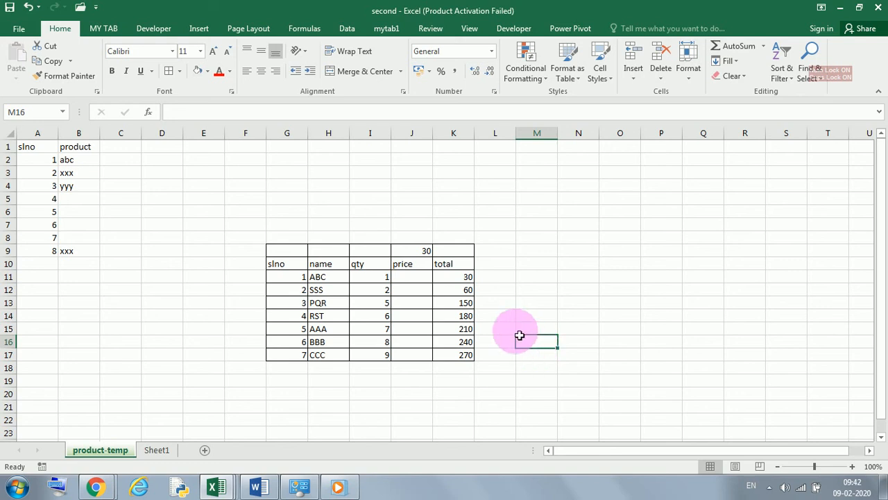